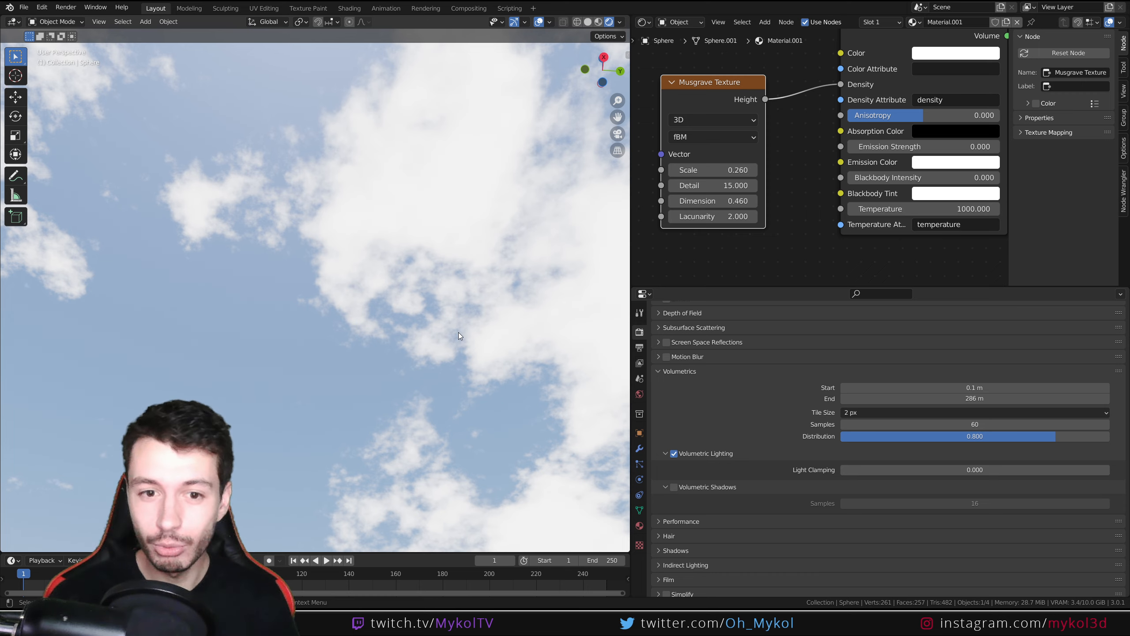
- Set the Musgrave Texture's scale to 0.290 in the cloud scene and switch the viewport to solid shading
middle_click_drag(485, 305, 255, 328)
middle_click_drag(281, 218, 267, 163)
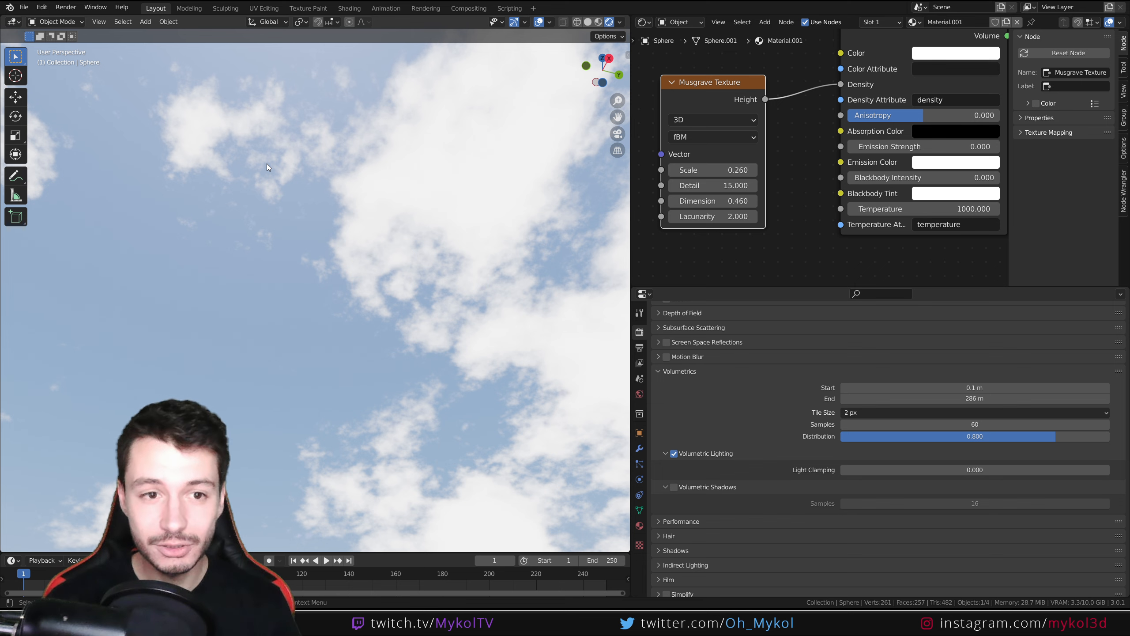
key("KP_0")
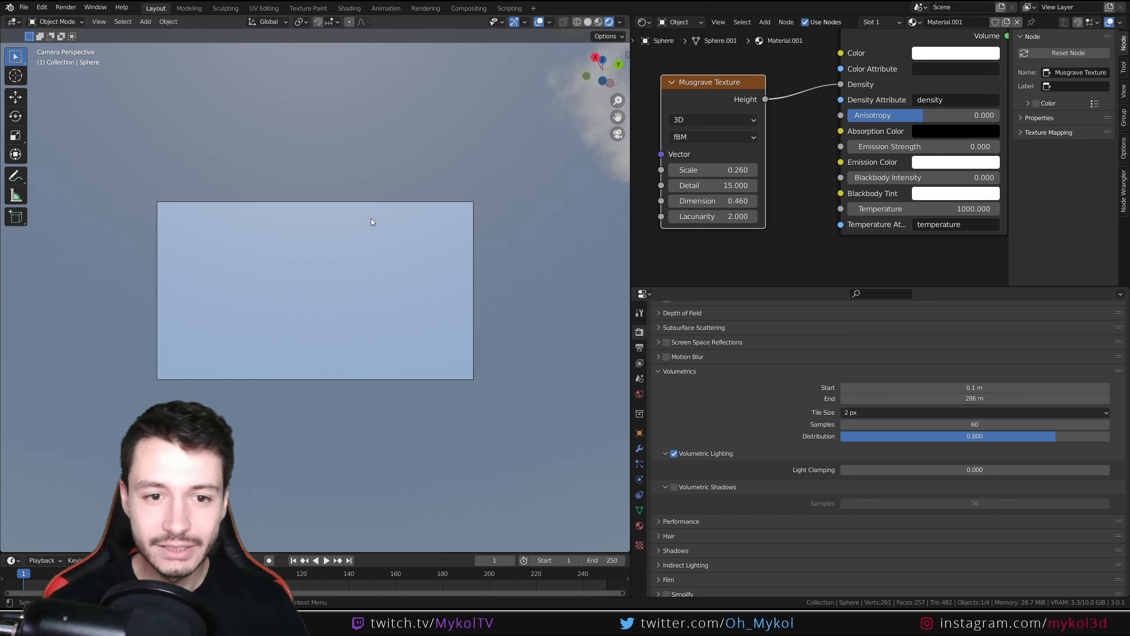
key("KP_0")
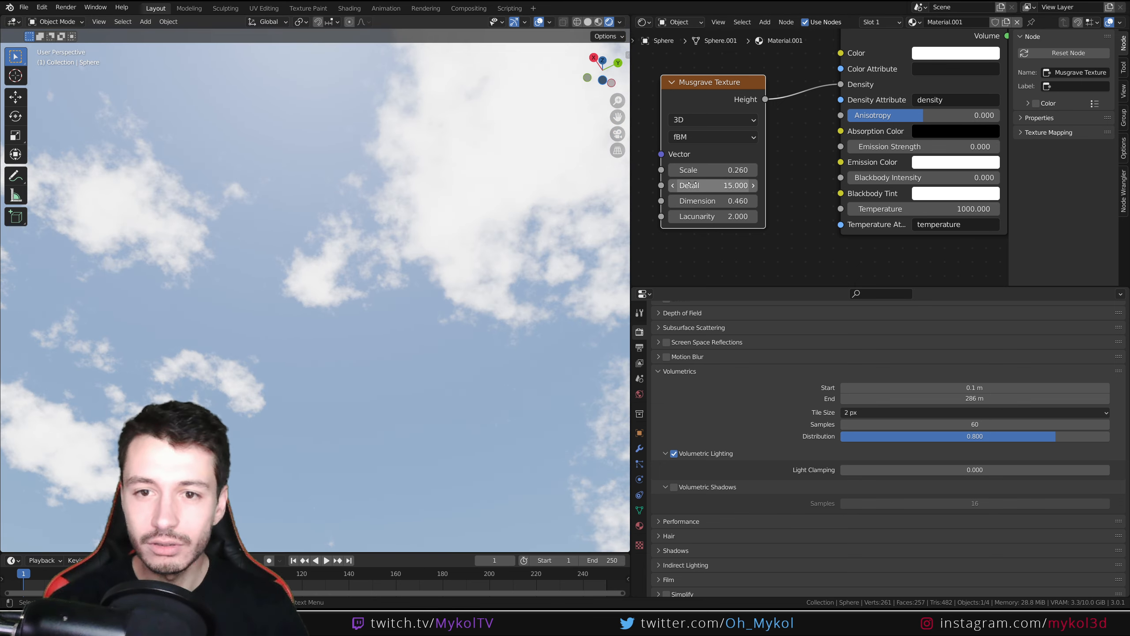
left_click_drag(714, 170, 716, 170)
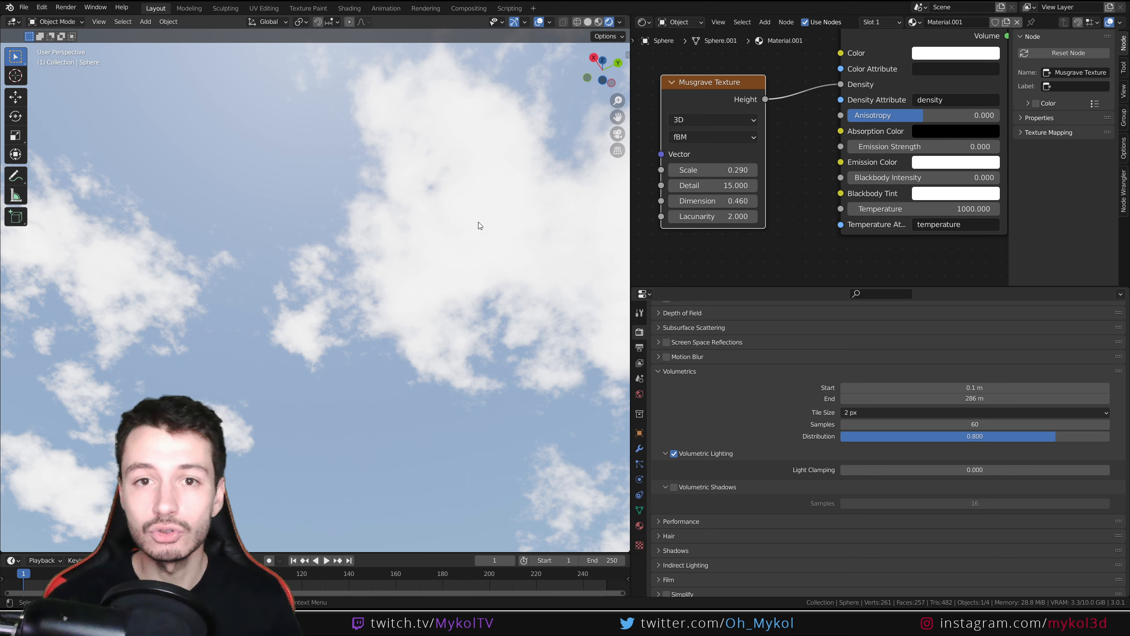
left_click(587, 22)
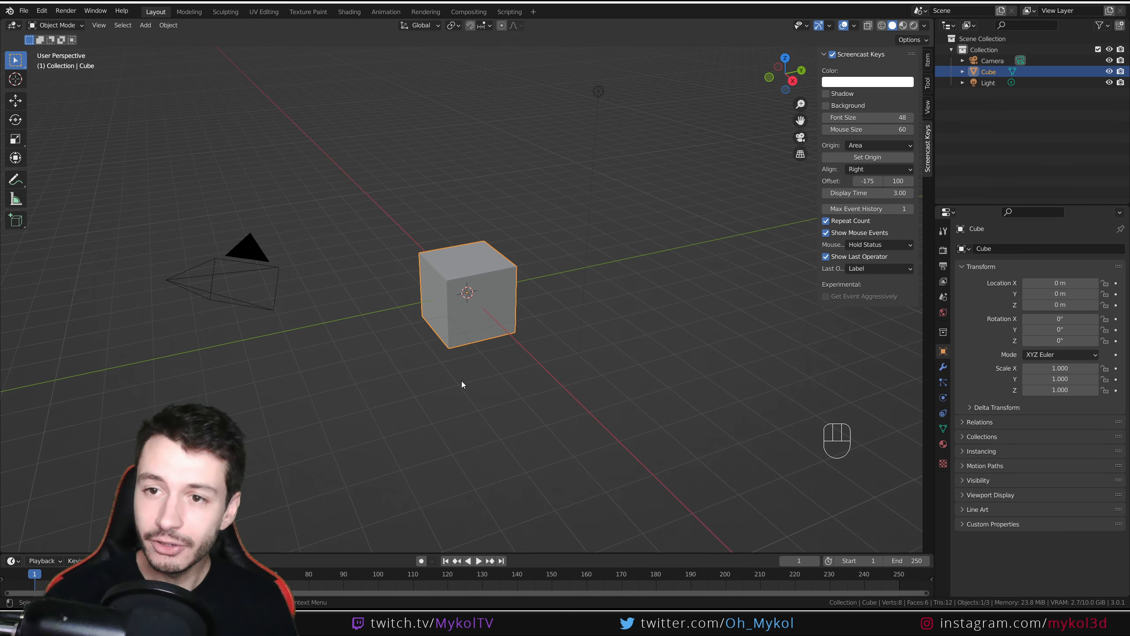
- Delete the default cube in the new scene and add a plane mesh in its place
middle_click_drag(525, 312, 572, 282)
key("Delete")
key("shift+a")
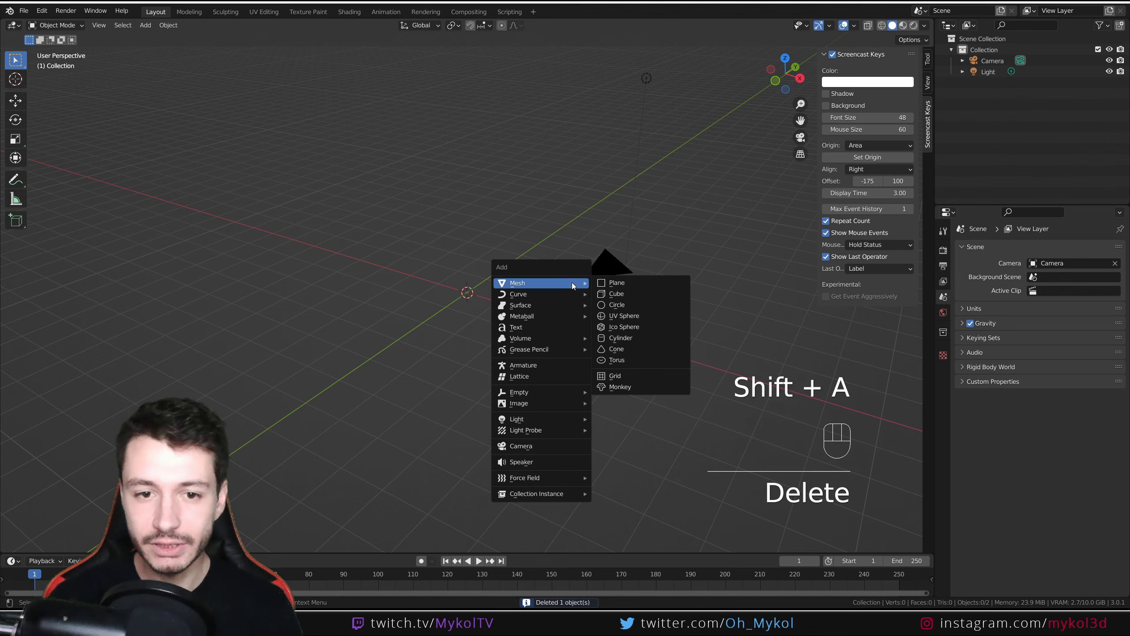
left_click(610, 283)
- Scale the plane up uniformly to about 20.1, making it roughly 40.2 m square
scroll(469, 365, "down", 3)
middle_click_drag(469, 364, 514, 364)
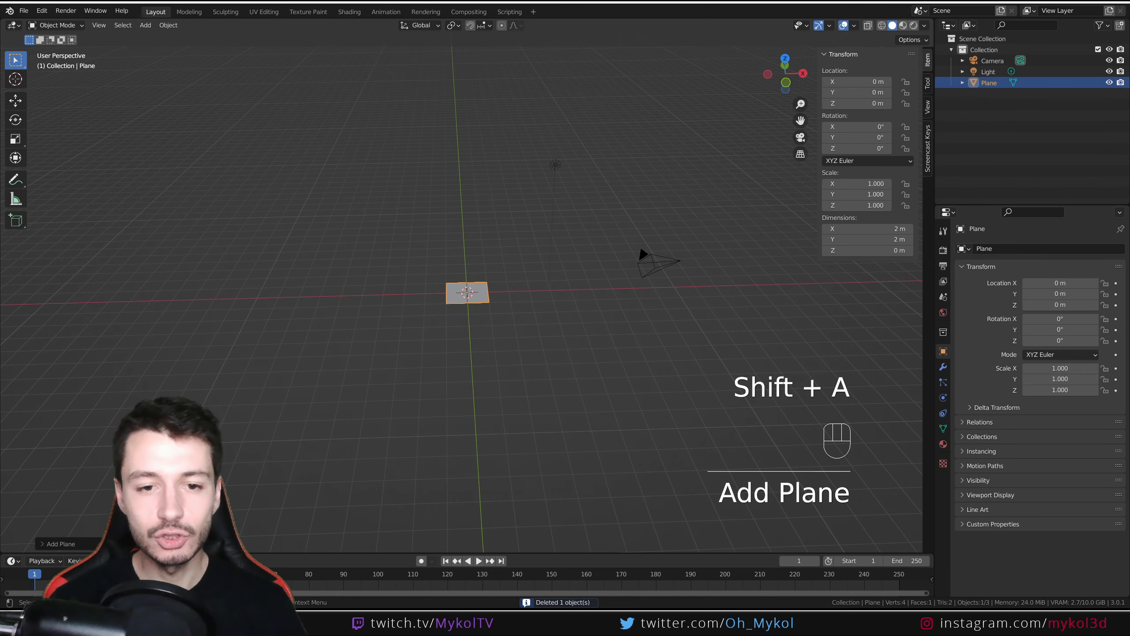
key("s")
left_click(590, 493)
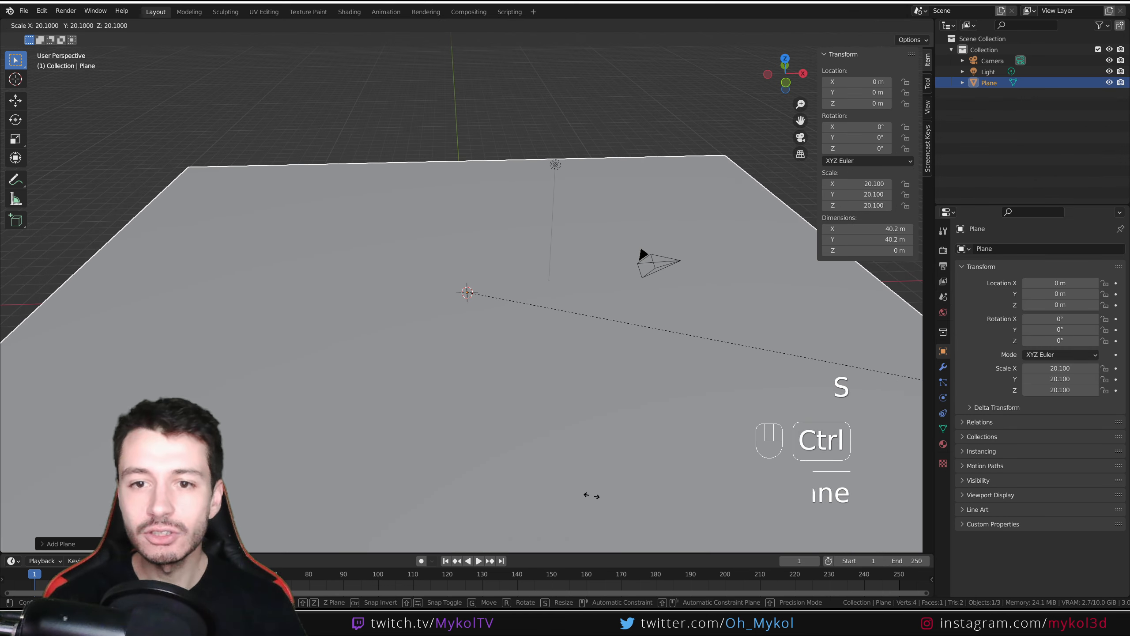
- Add a cube mesh at the plane's centre and move it up to about 6 m in Z
scroll(594, 415, "down", 2)
key("KP_1")
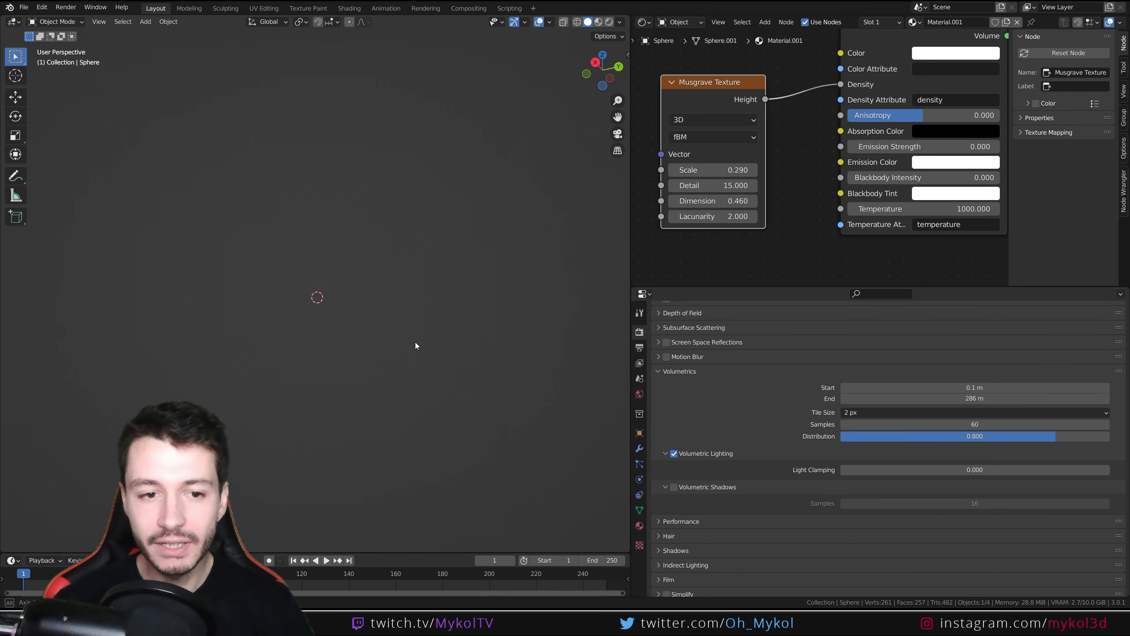
middle_click_drag(415, 342, 446, 406)
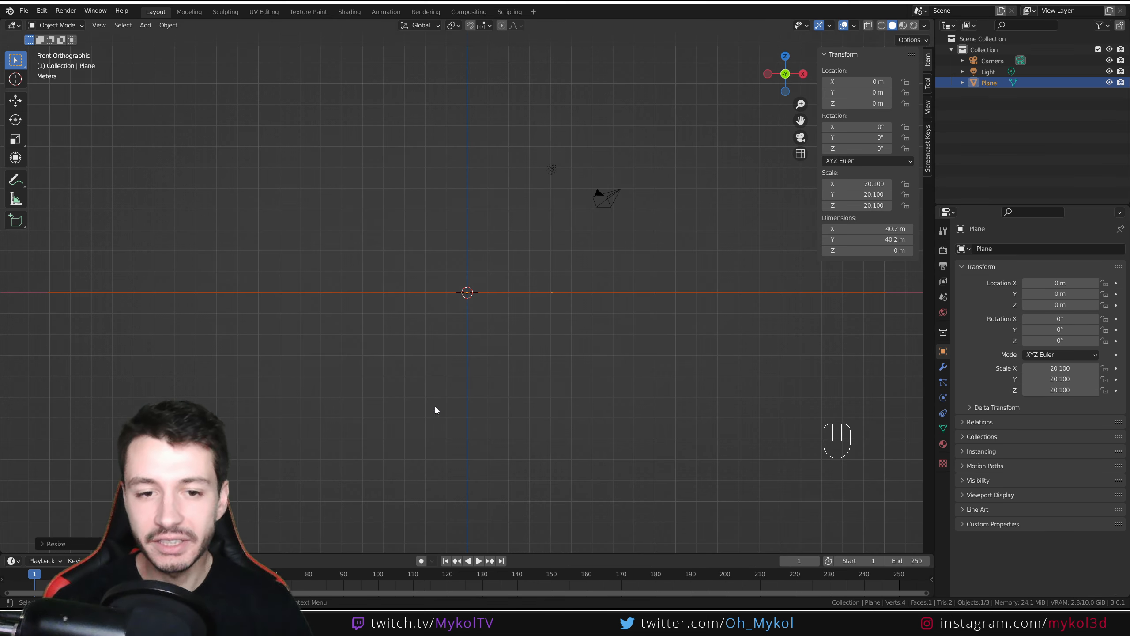
middle_click_drag(434, 409, 488, 359)
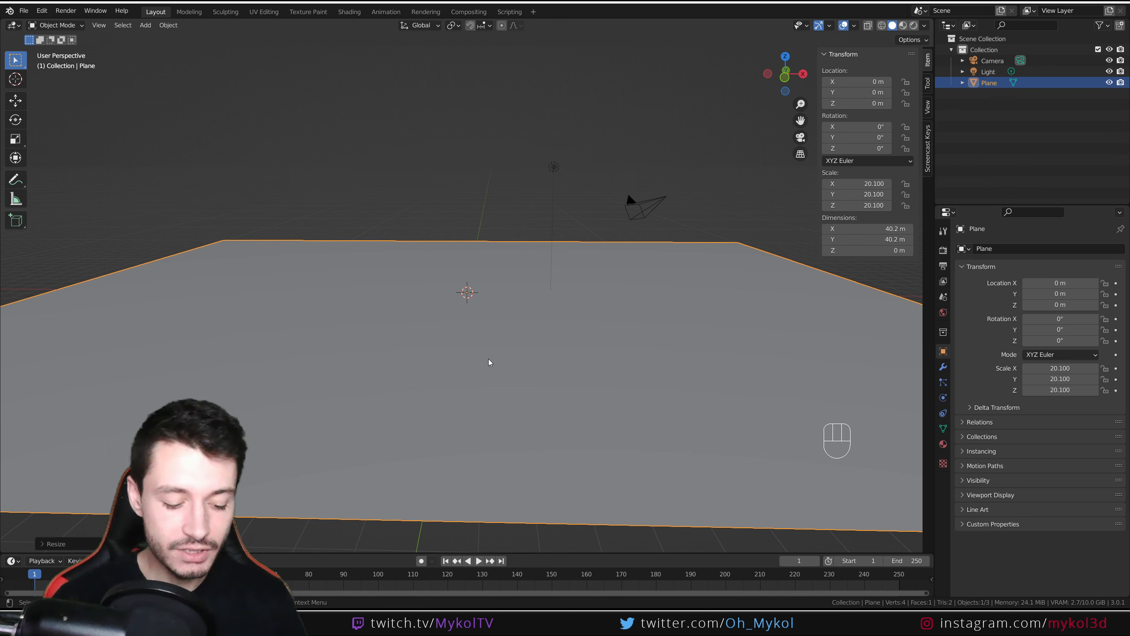
key("shift+a")
mouse_move(489, 359)
left_click(556, 369)
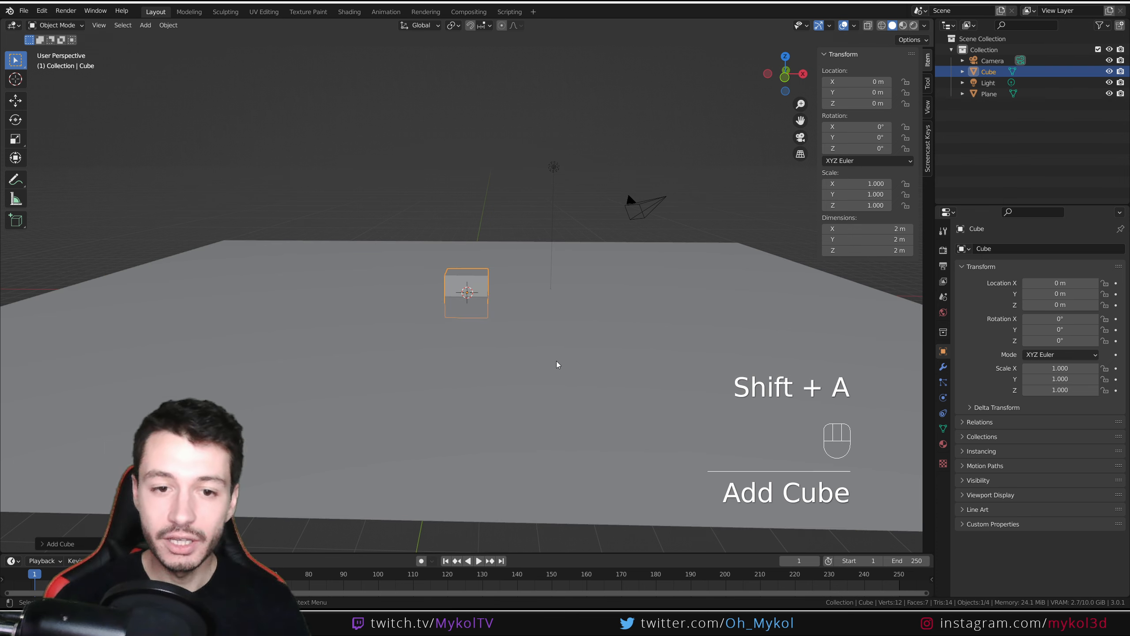
key("KP_1")
key("g")
left_click(512, 252)
- Scale the cube into a wide, low box of about 31.3 × 30.6 × 12 m above the plane
key("s")
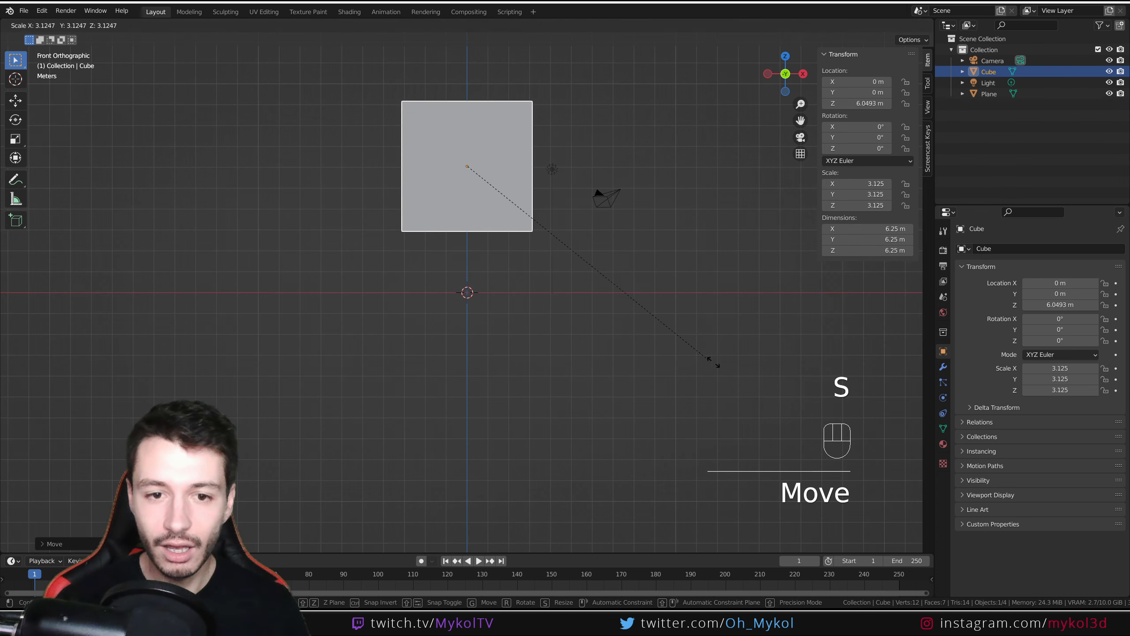
left_click(38, 486)
scroll(468, 371, "down", 3)
middle_click_drag(469, 372, 472, 418)
key("s")
middle_click_drag(579, 370, 599, 288)
left_click(868, 376)
key("s")
middle_click_drag(601, 288, 685, 304)
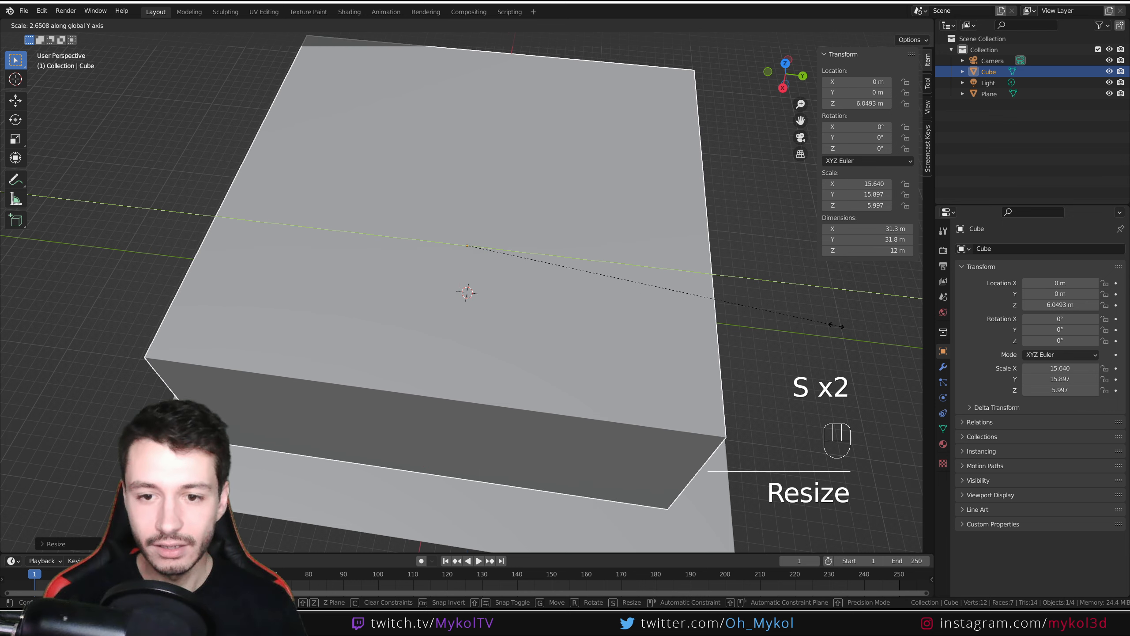
left_click(817, 319)
- Apply the scale of the box to its mesh
key("ctrl+a")
mouse_move(546, 301)
middle_mouse_down()
mouse_move(634, 269)
mouse_move(489, 314)
mouse_move(526, 292)
middle_mouse_up()
left_click(615, 291)
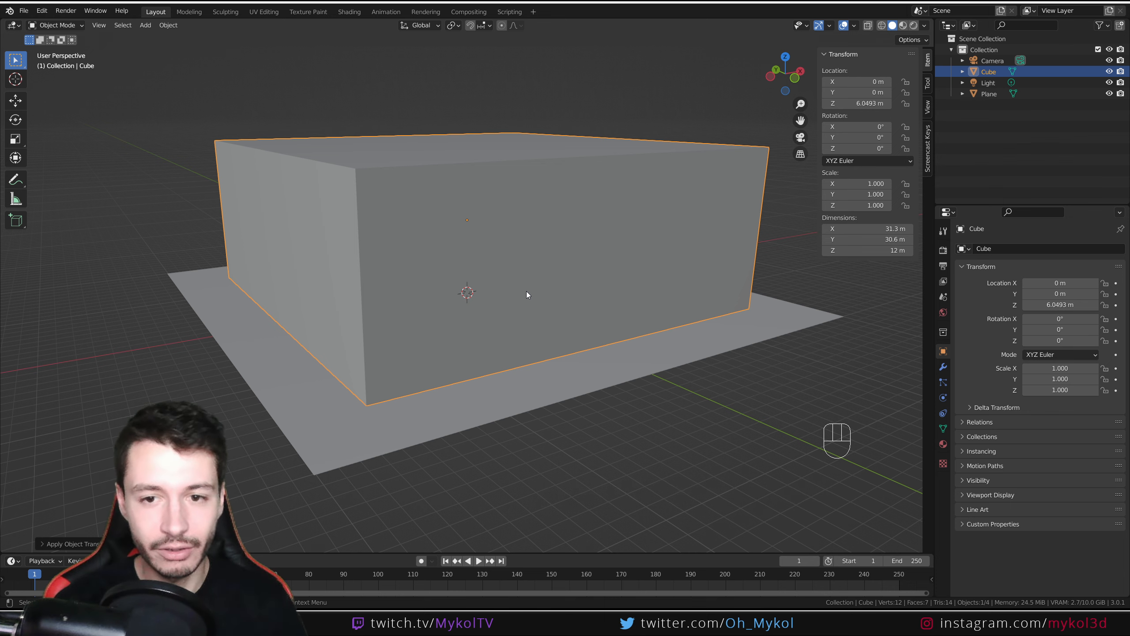
- Widen the area beside the viewport and switch the viewport to rendered shading
middle_click_drag(425, 169, 472, 243)
left_click_drag(938, 182, 801, 194)
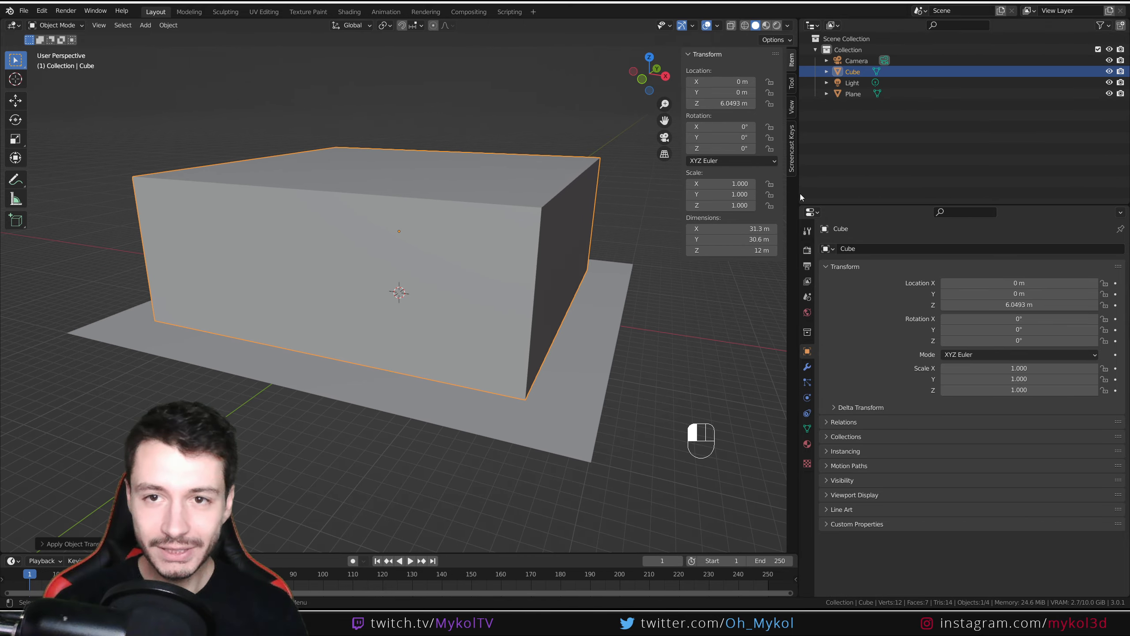
left_click(777, 26)
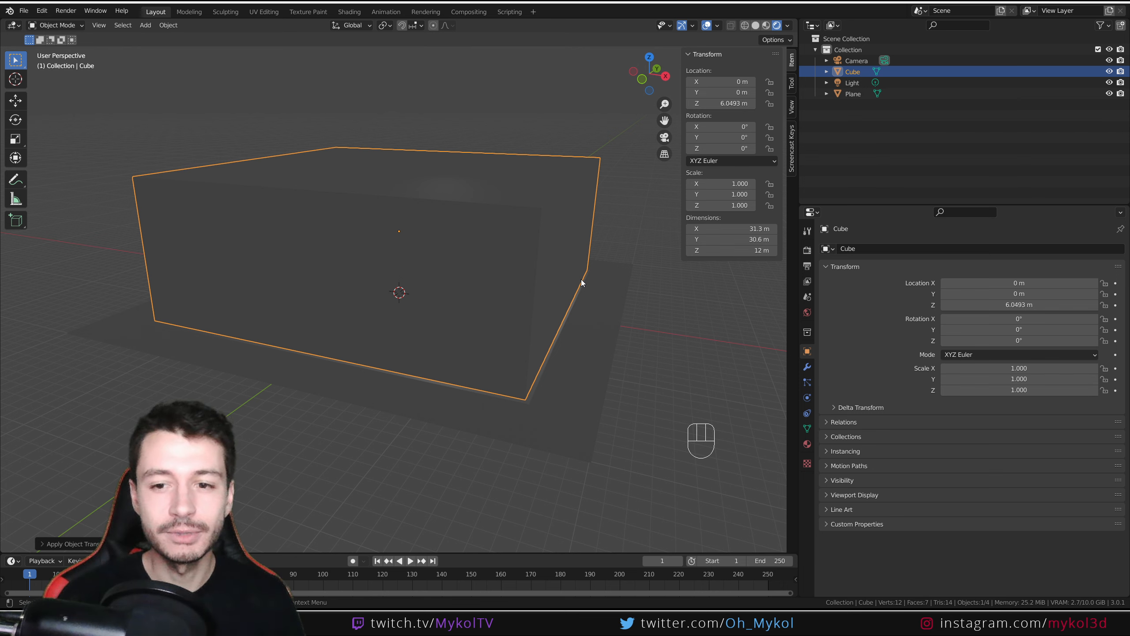
- Use a Sky Texture as the world background colour and set its sky type to Preetham
left_click(807, 313)
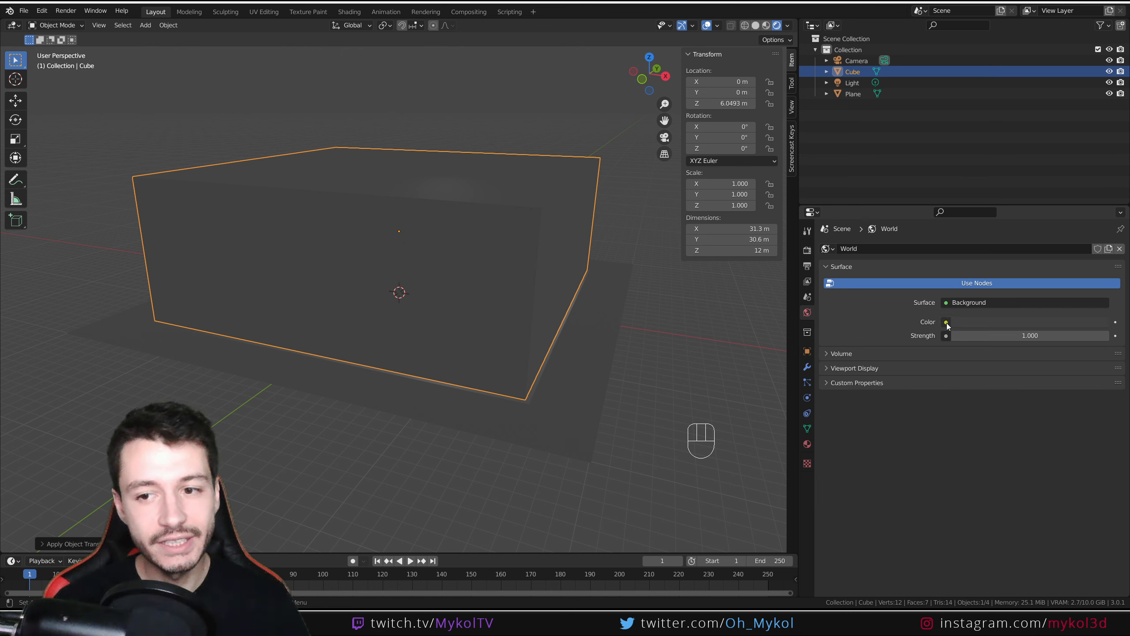
left_click(946, 322)
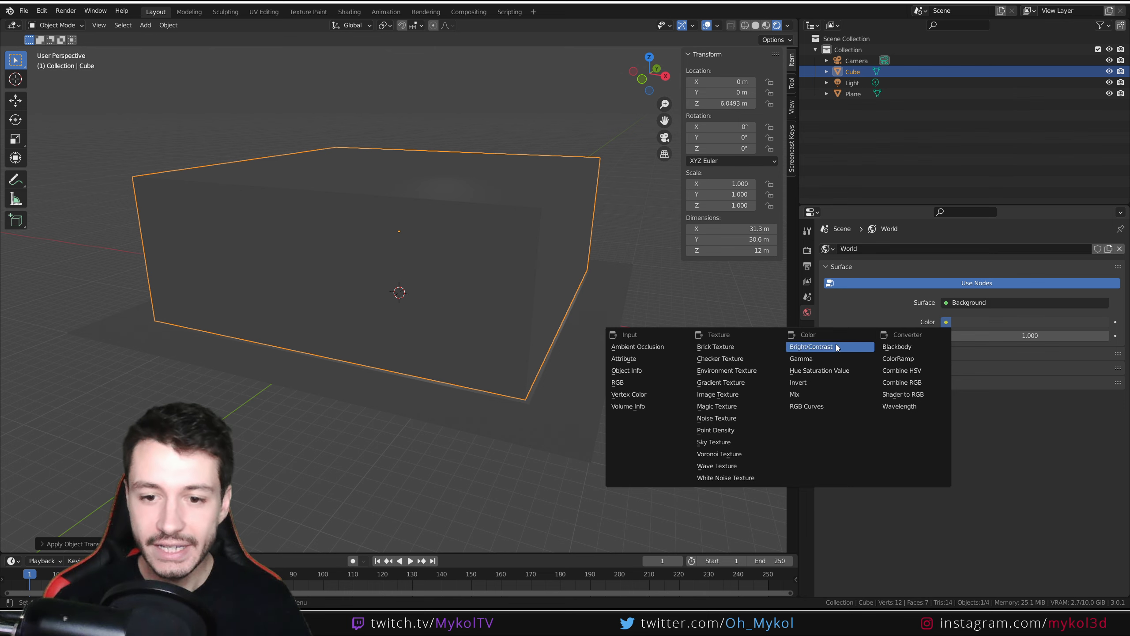
left_click(721, 442)
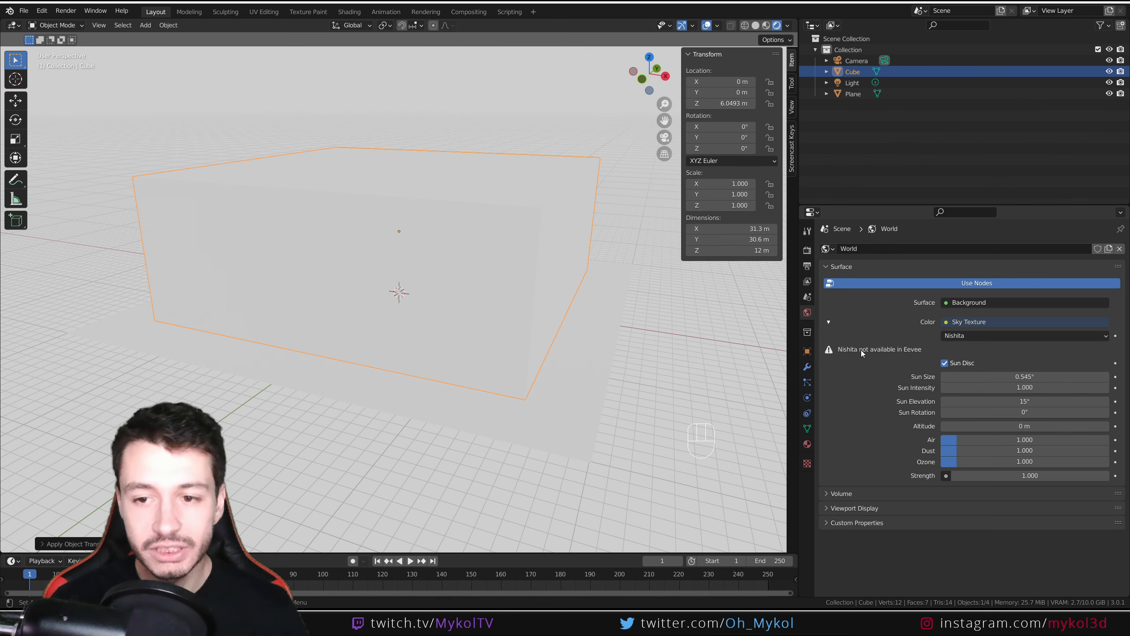
left_click(973, 336)
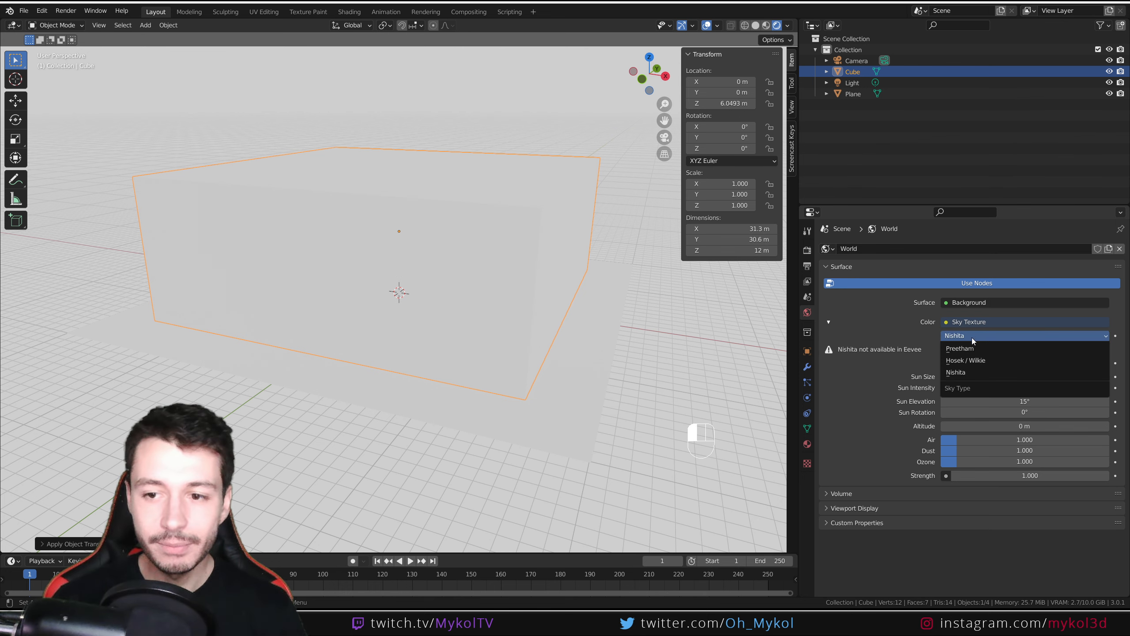
left_click(984, 349)
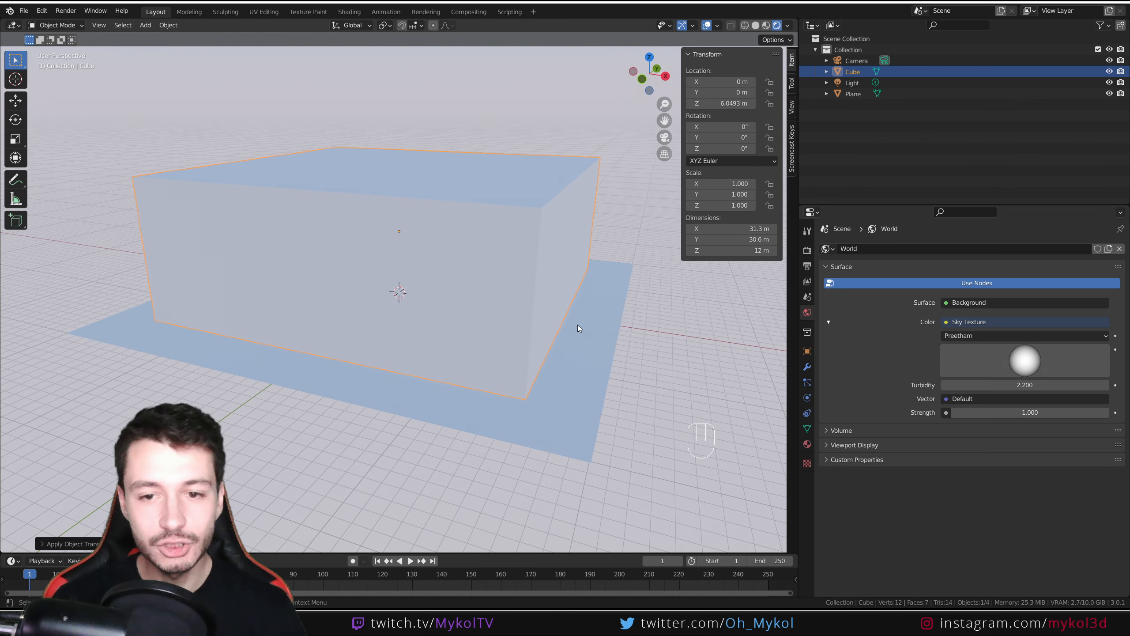
middle_click_drag(577, 325, 539, 308)
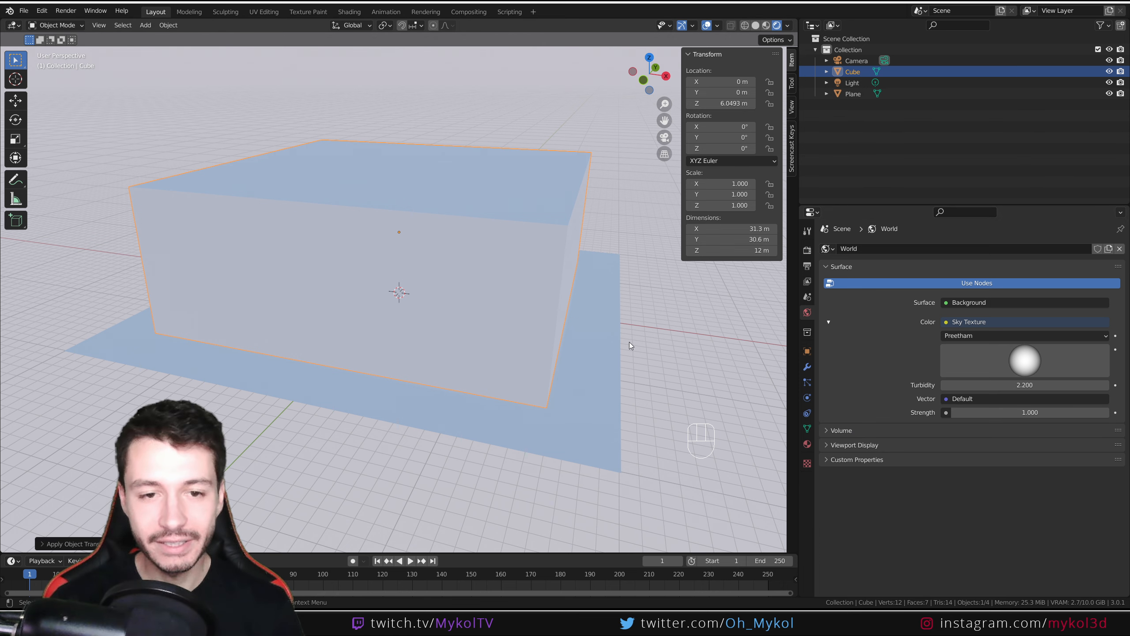
mouse_move(629, 346)
middle_mouse_down()
mouse_move(564, 327)
mouse_move(638, 335)
middle_mouse_up()
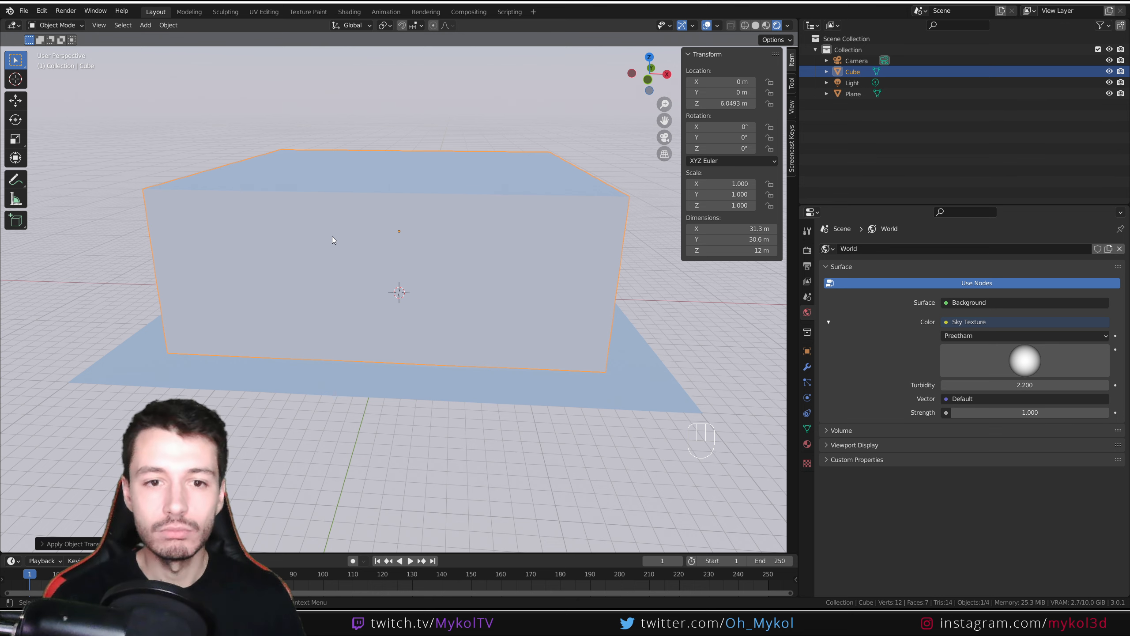
middle_click_drag(332, 236, 572, 172)
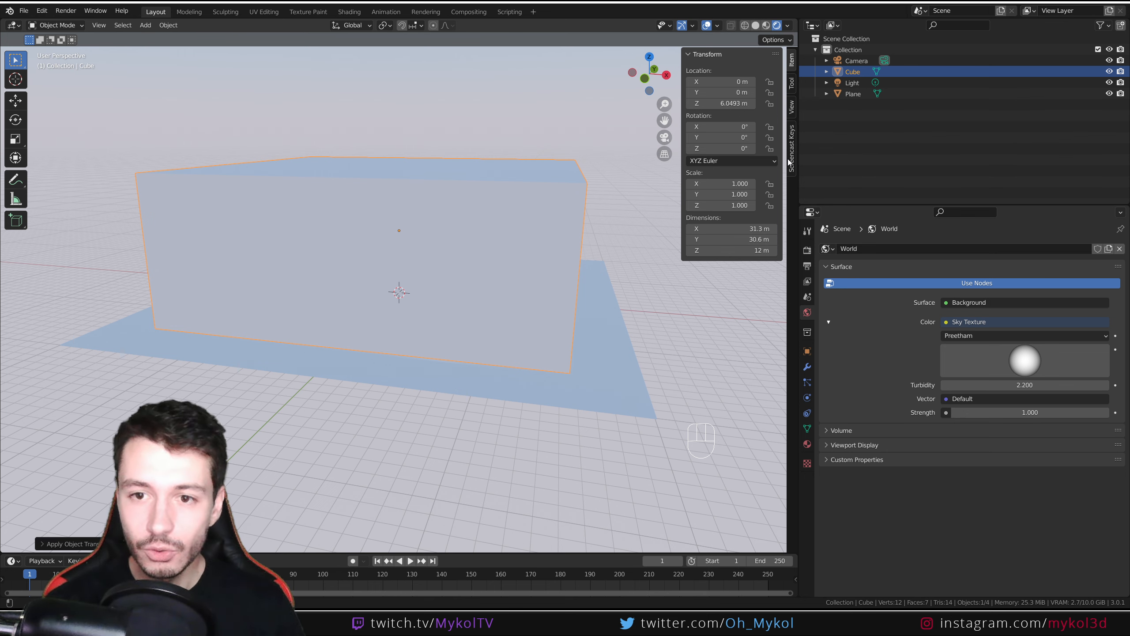
- Enlarge the outliner area in width and height, and create a new material for the cube
left_click_drag(797, 168, 671, 170)
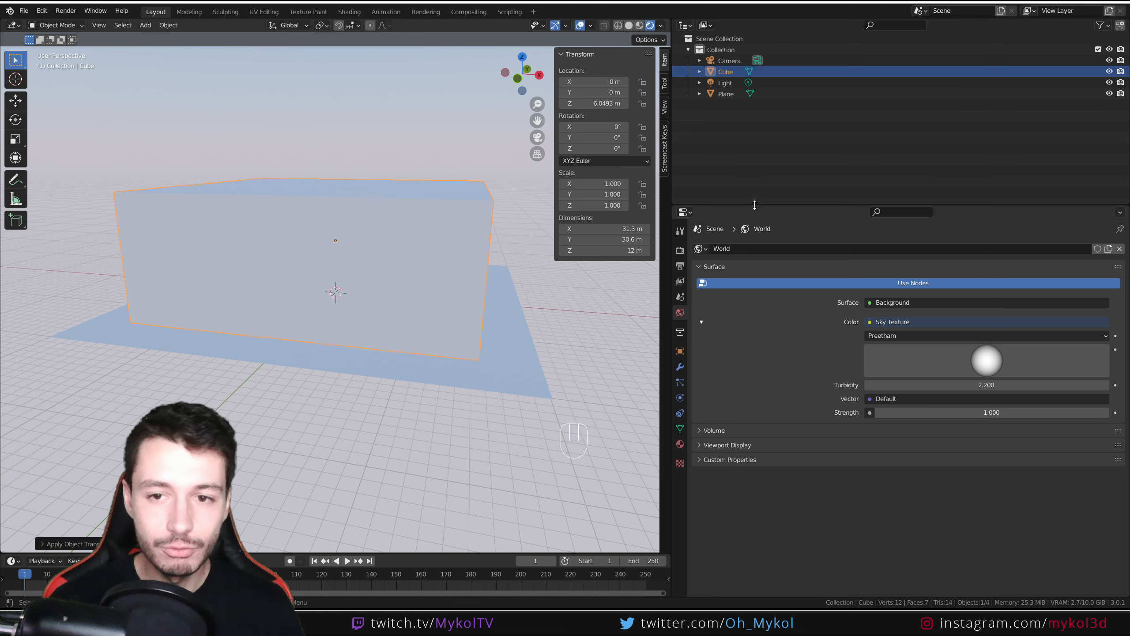
left_click_drag(755, 205, 755, 315)
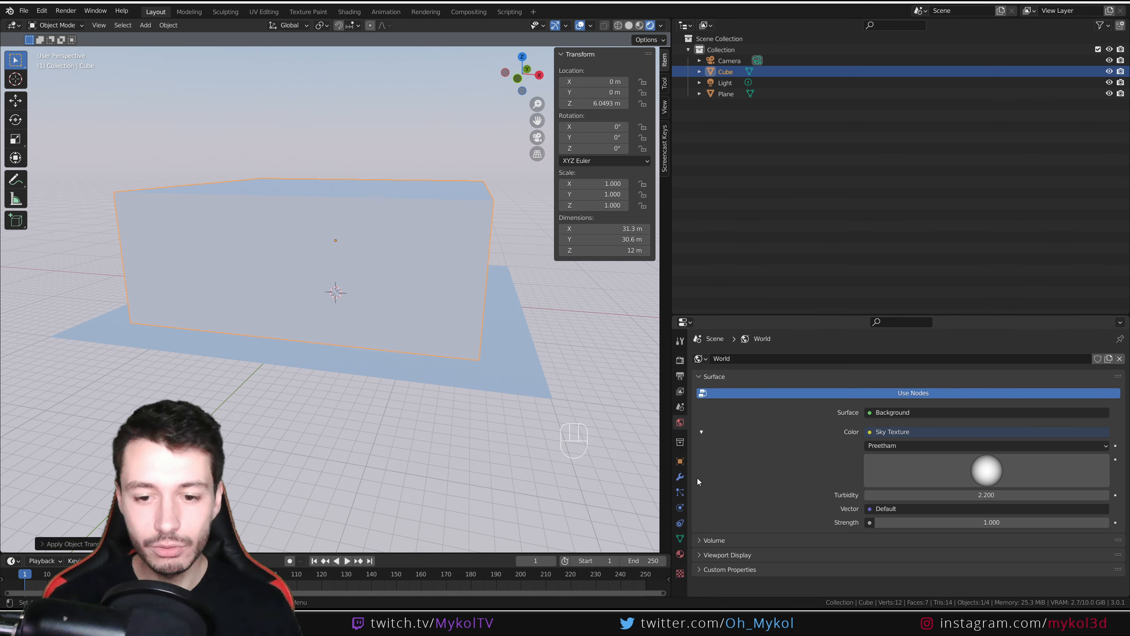
left_click(680, 554)
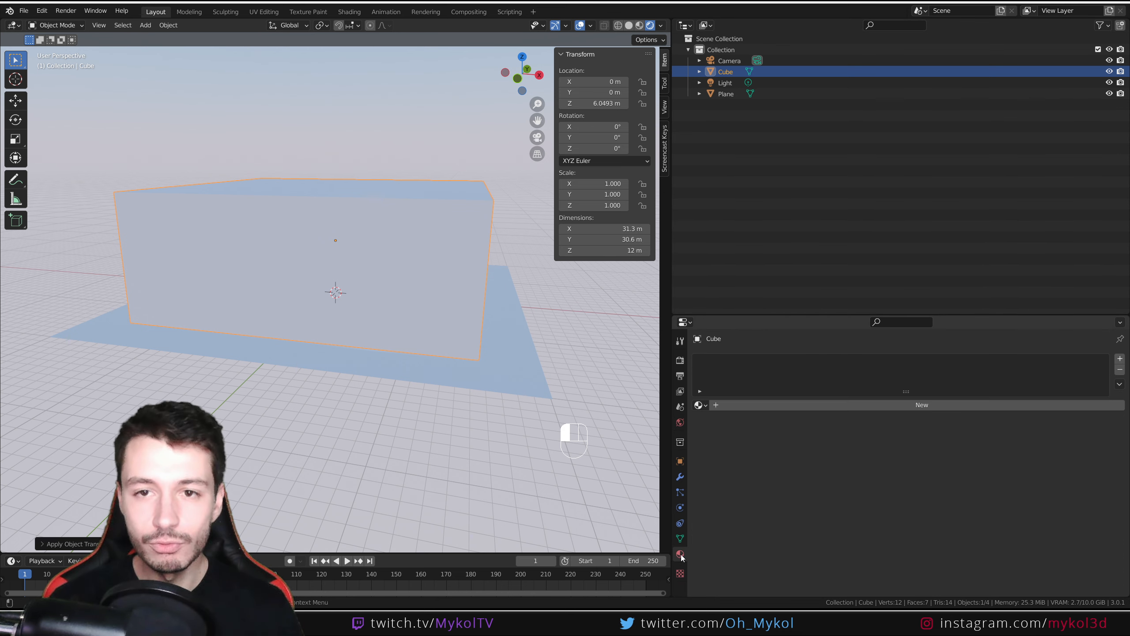
left_click(801, 403)
- Turn the outliner area into a Shader Editor and enlarge it around the cube's material nodes
left_click(685, 25)
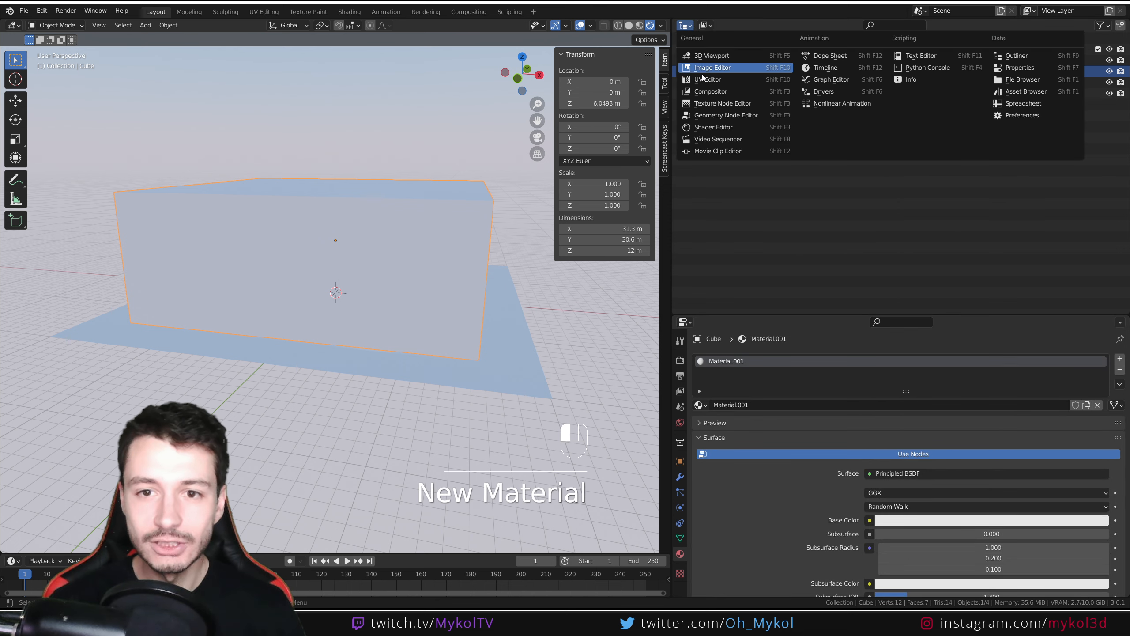
left_click(713, 127)
scroll(784, 284, "up", 3)
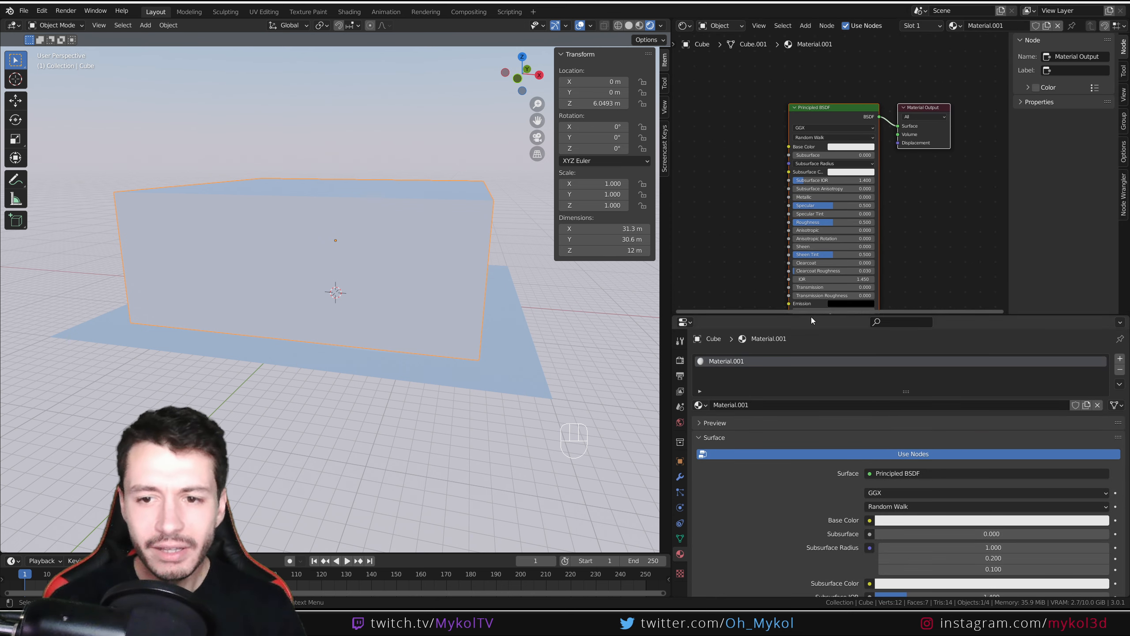
left_click_drag(811, 316, 811, 393)
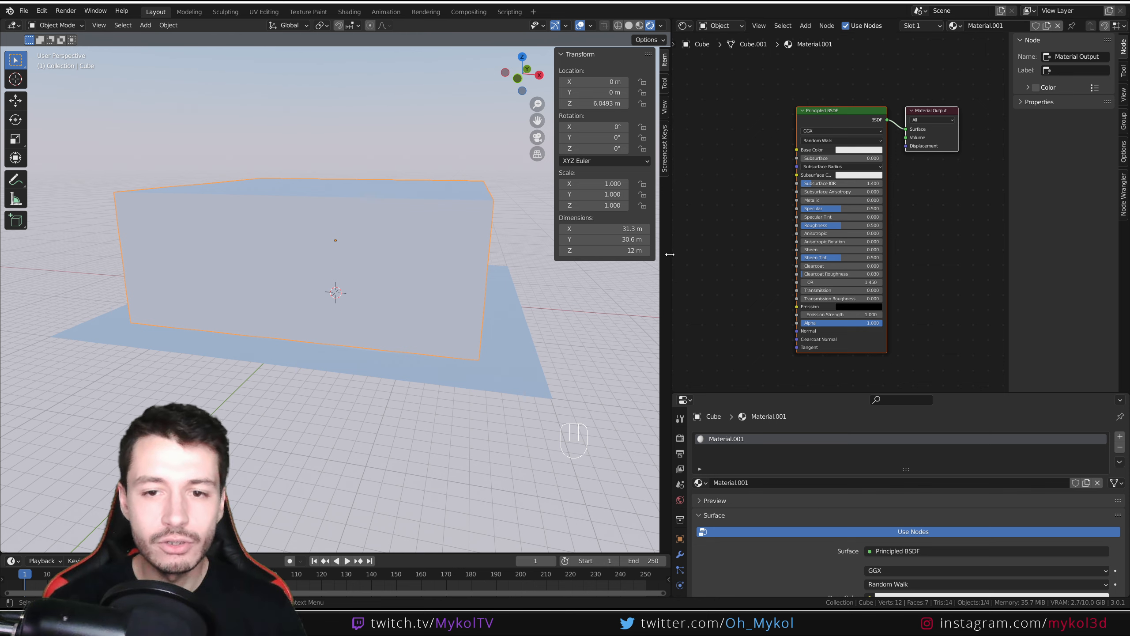
left_click_drag(670, 255, 615, 255)
scroll(859, 195, "up", 3)
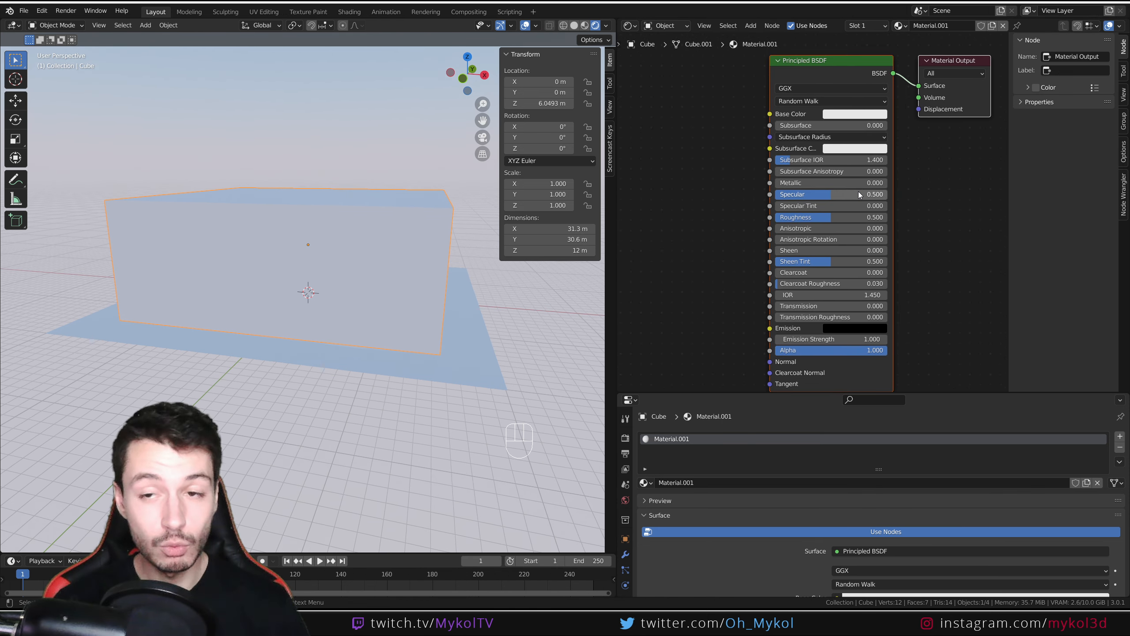
- Replace the Principled BSDF with a Principled Volume node connected to the Material Output's Volume input
scroll(839, 254, "down", 2)
left_click(823, 97)
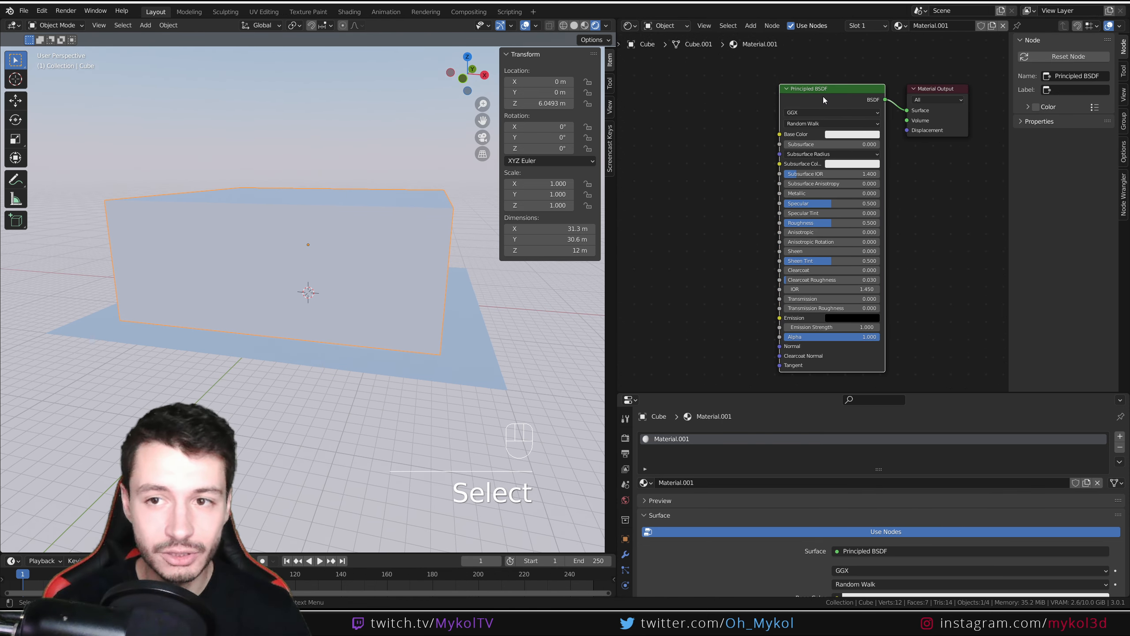
key("Delete")
key("shift+a")
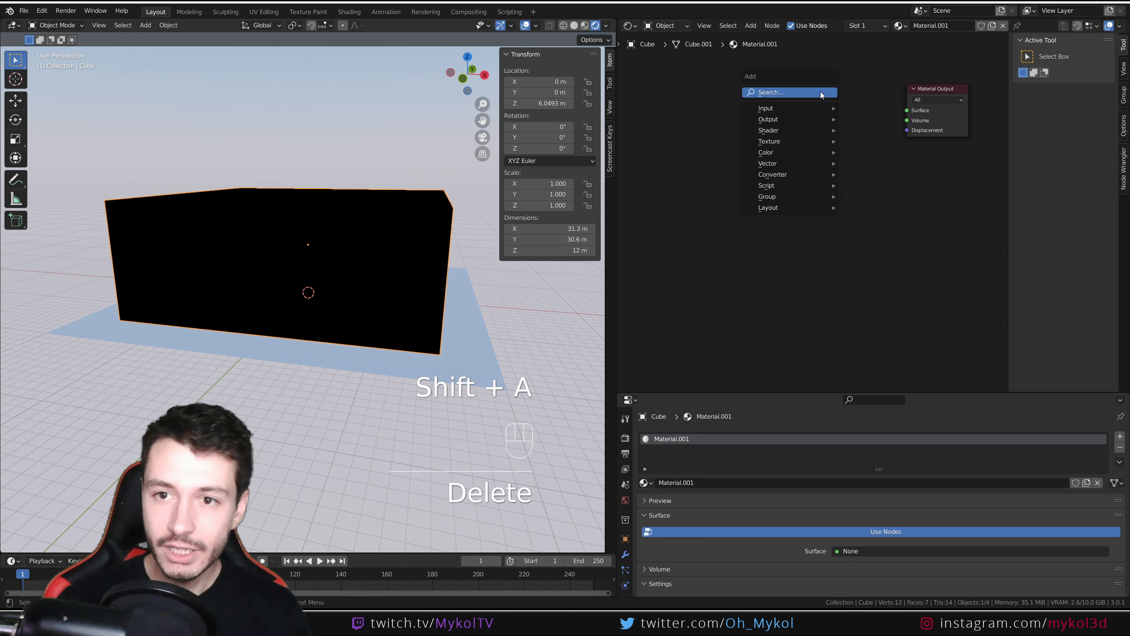
type("volu")
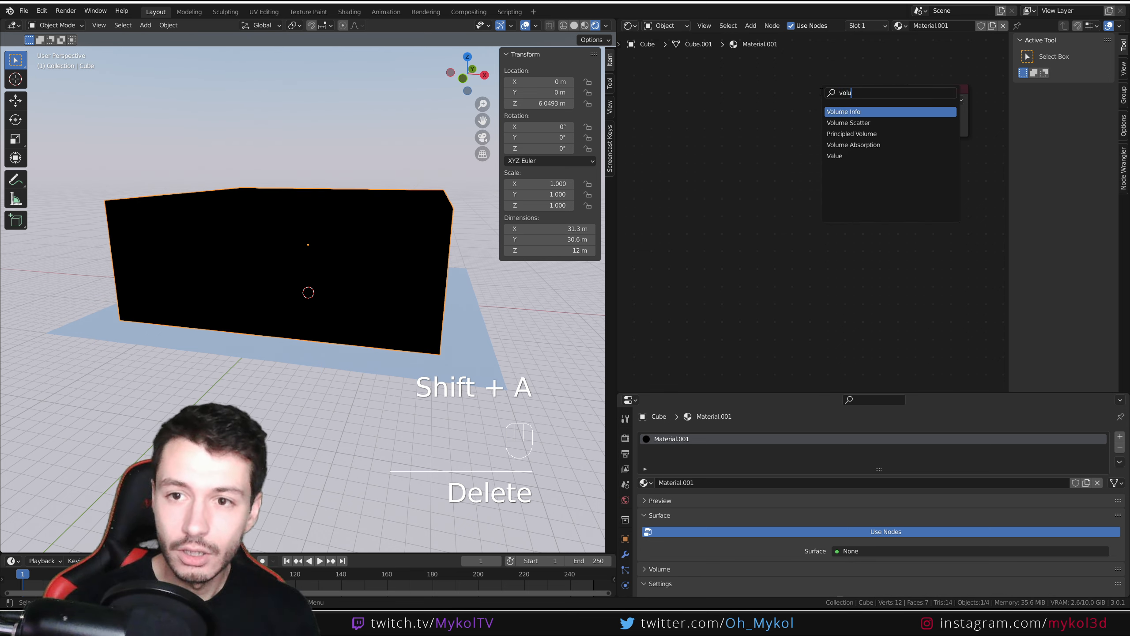
key("Down")
key("Down")
key("Return")
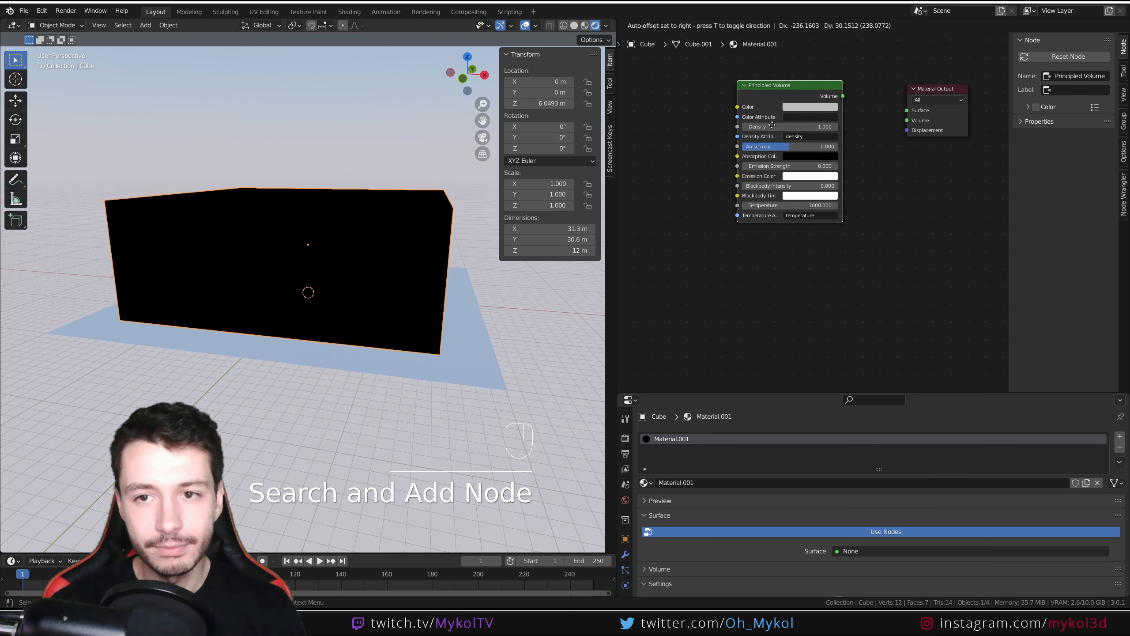
left_click(853, 99)
left_click_drag(847, 98, 908, 120)
- Delete the scene's existing light object from inside the box and widen the 3D viewport
scroll(410, 305, "up", 4)
mouse_move(412, 306)
middle_mouse_down()
mouse_move(435, 310)
mouse_move(443, 296)
mouse_move(406, 291)
middle_mouse_up()
scroll(444, 296, "down", 5)
left_click(343, 246)
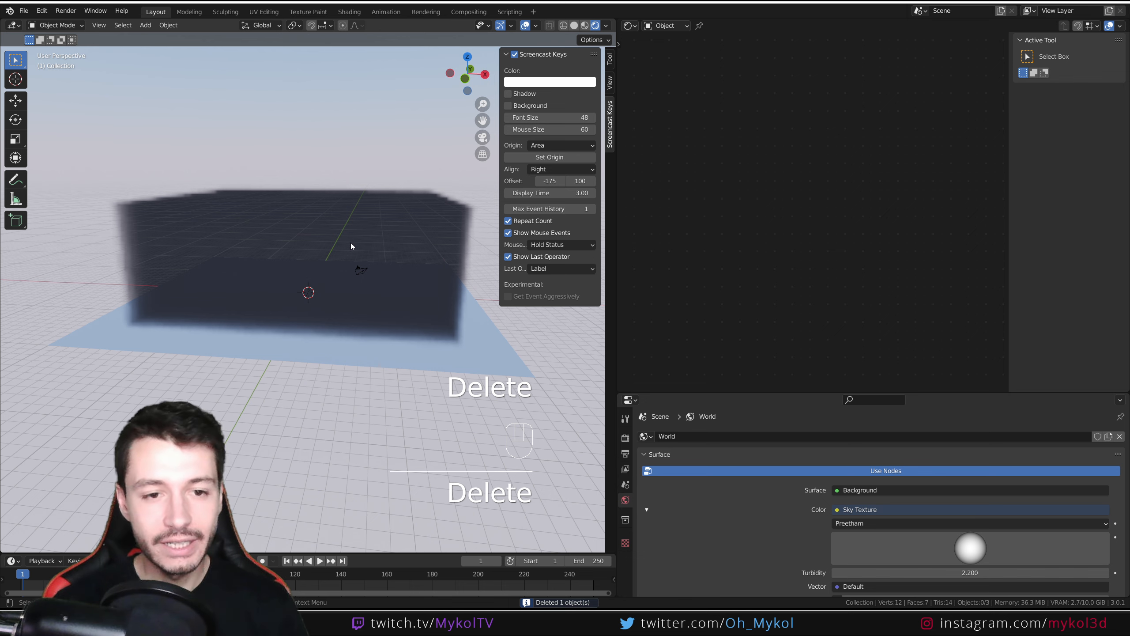
scroll(351, 243, "up", 1)
middle_click_drag(334, 255, 330, 284, "shift")
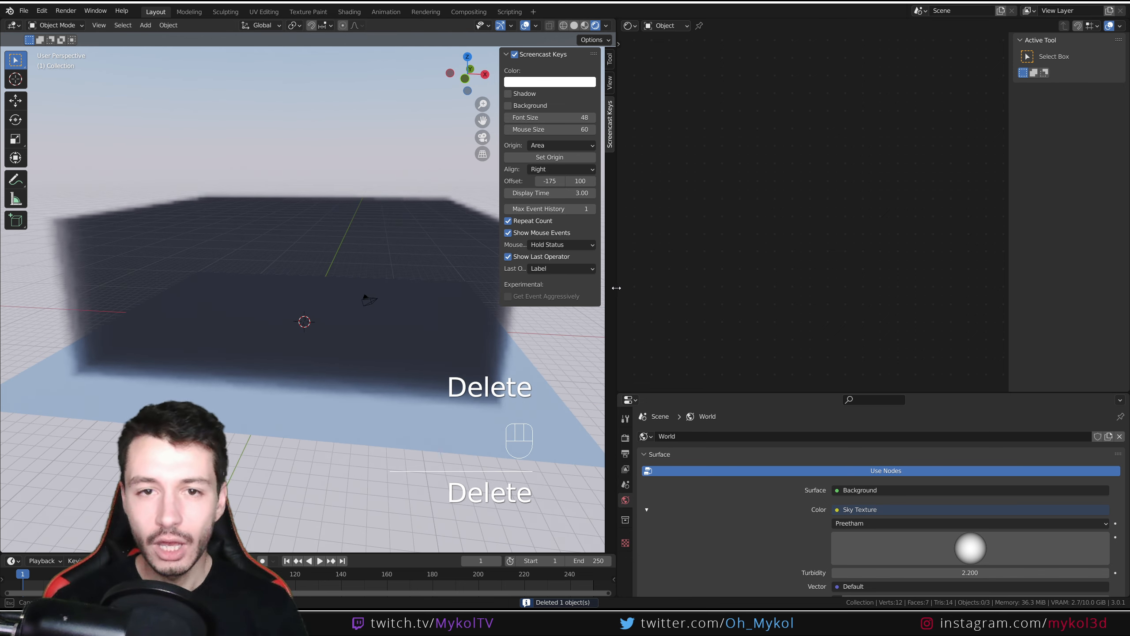
left_click_drag(608, 295, 663, 267)
left_click(451, 269)
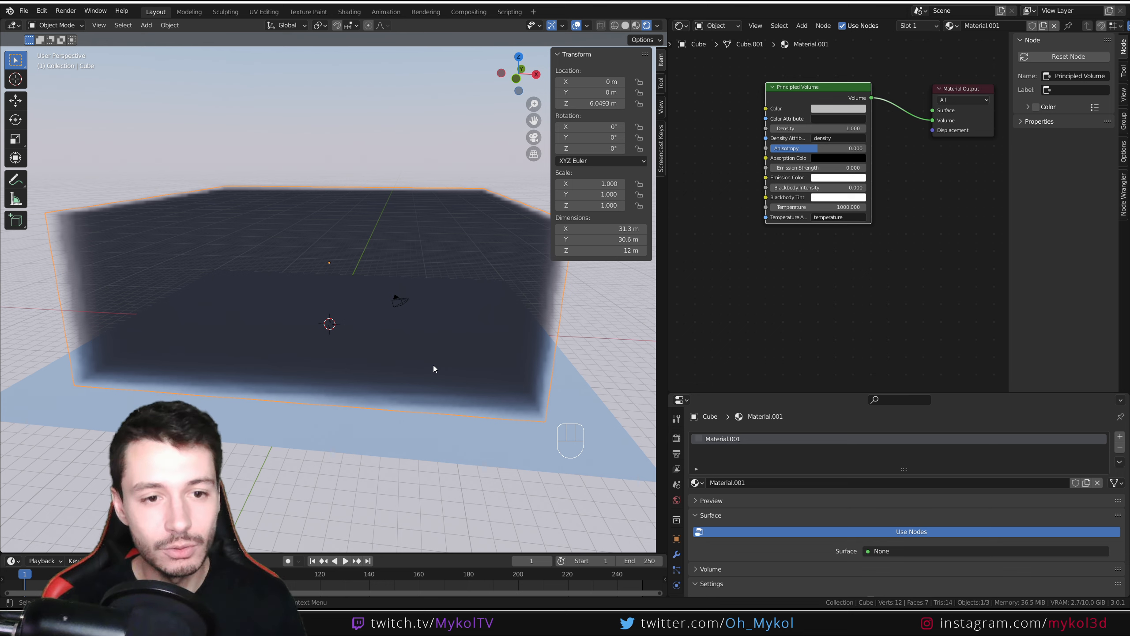
- Add a Sun light and move it straight up along Z to a height of about 17.2 m
key("shift+a")
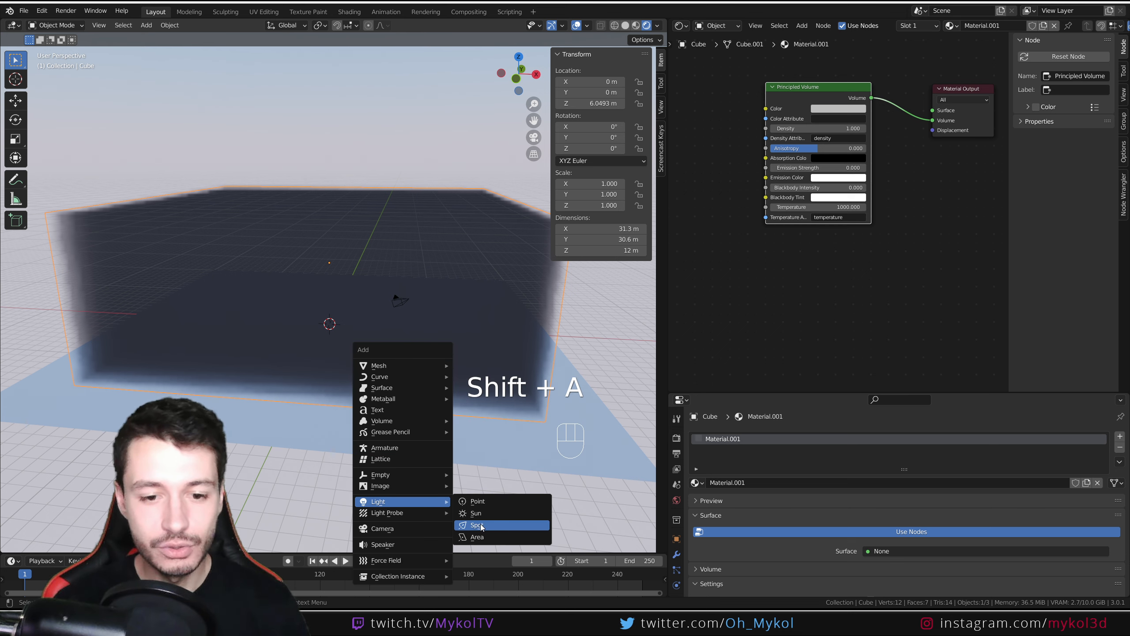
left_click(475, 513)
key("g")
key("z")
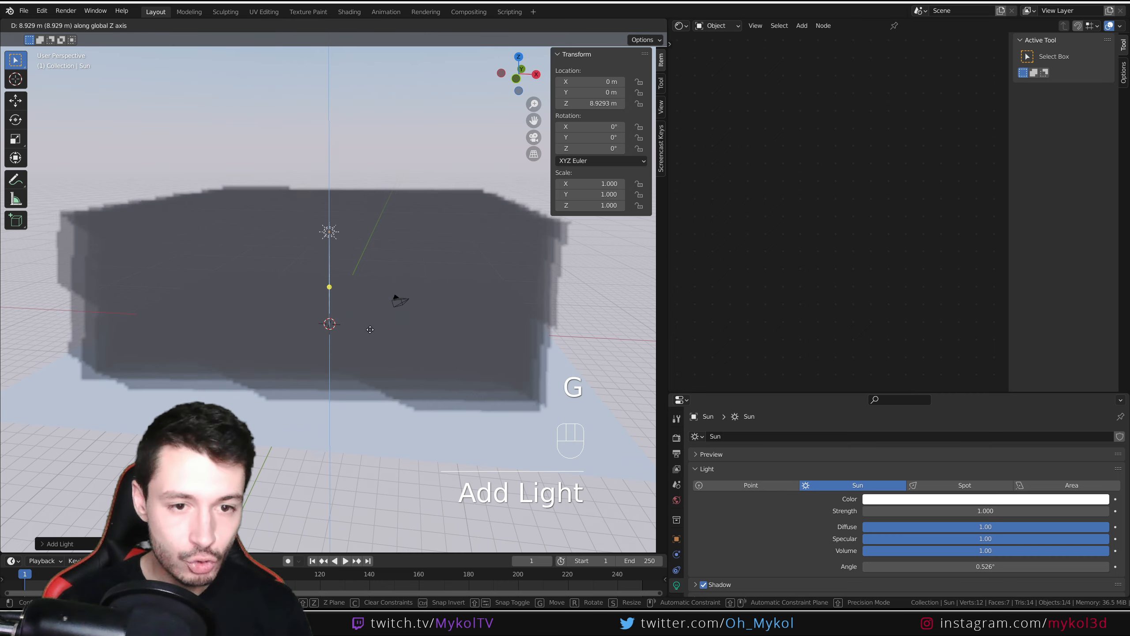
left_click(420, 391)
- Tilt the sun to about -13.8° around the global Y axis and set its strength to 5
key("r")
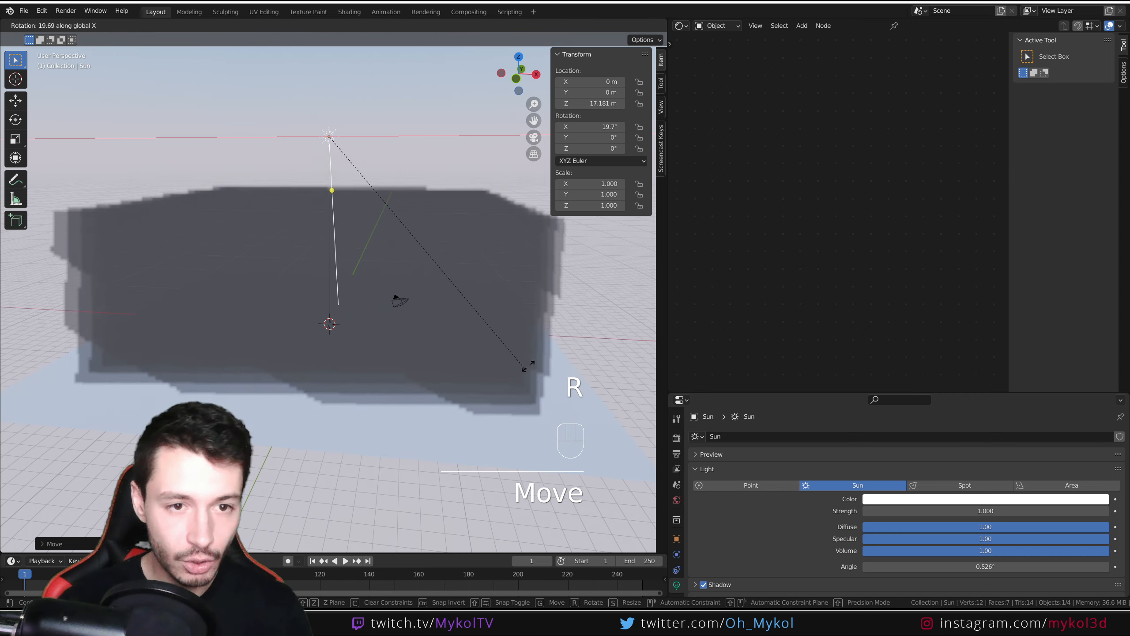
key("y")
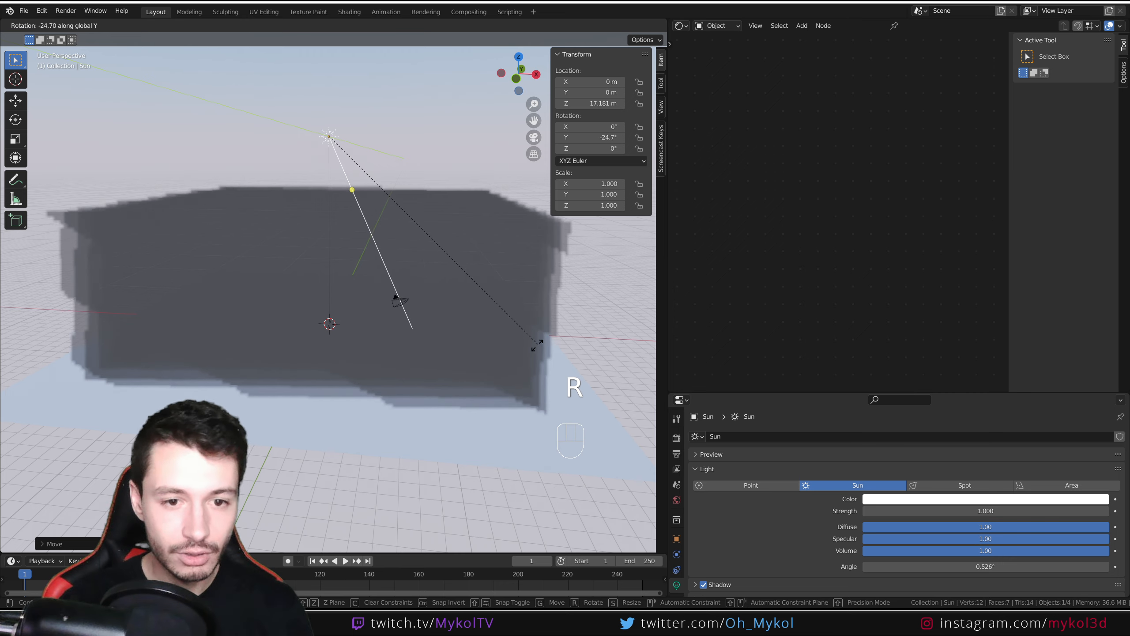
left_click(492, 371)
middle_click_drag(471, 373, 477, 373)
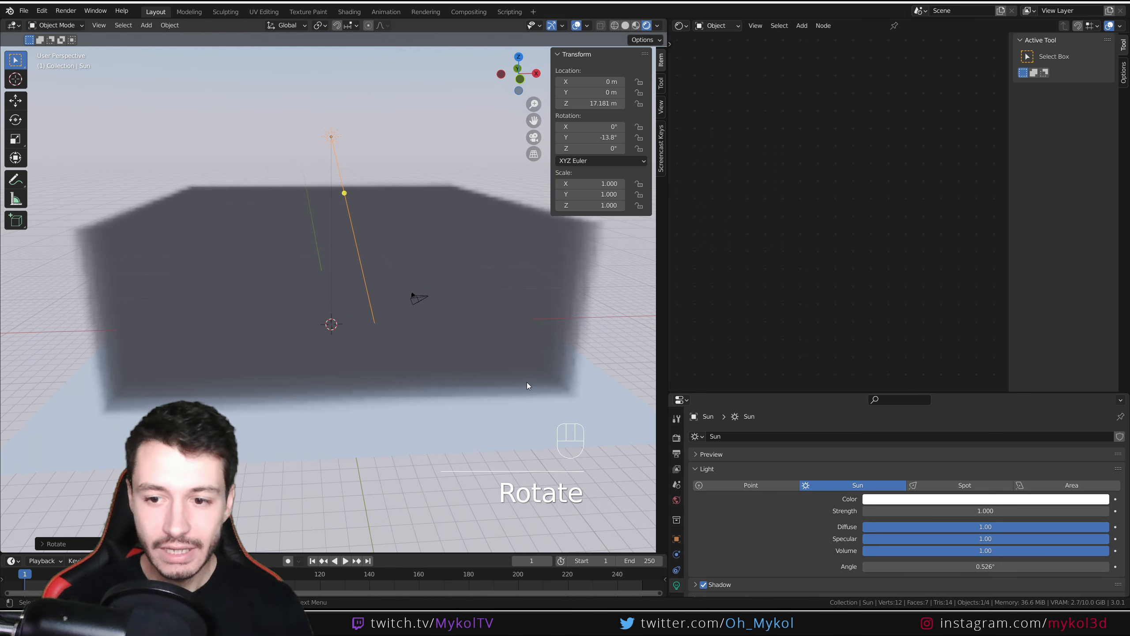
left_click(912, 511)
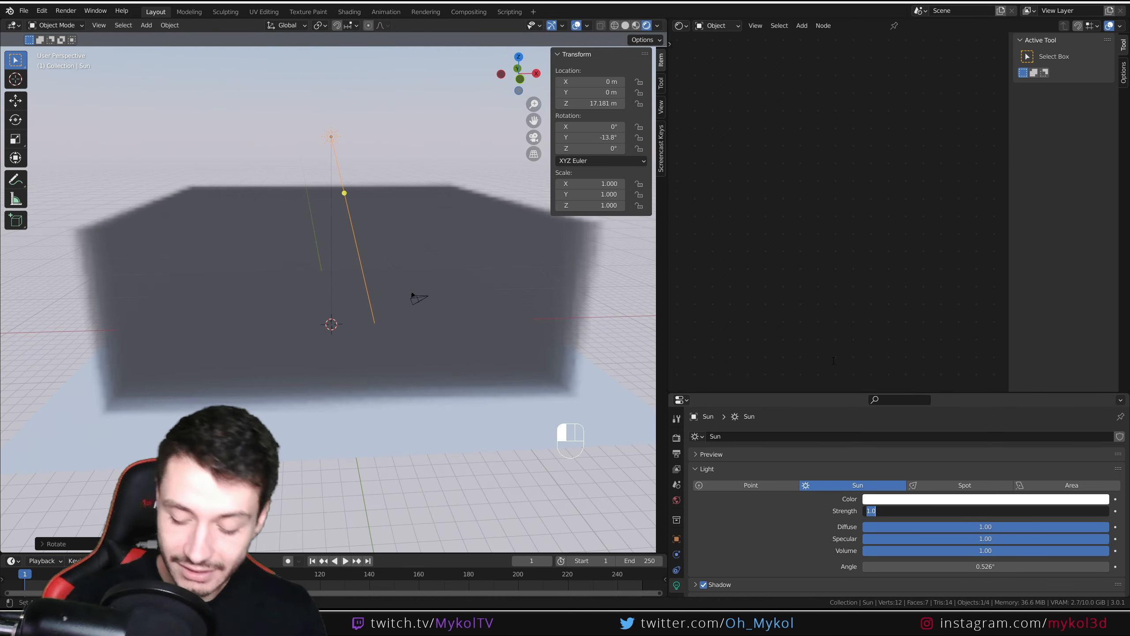
type("5")
key("Return")
middle_click_drag(517, 357, 459, 276)
- Select the volume cube and brighten its Principled Volume color to white
left_click(474, 226)
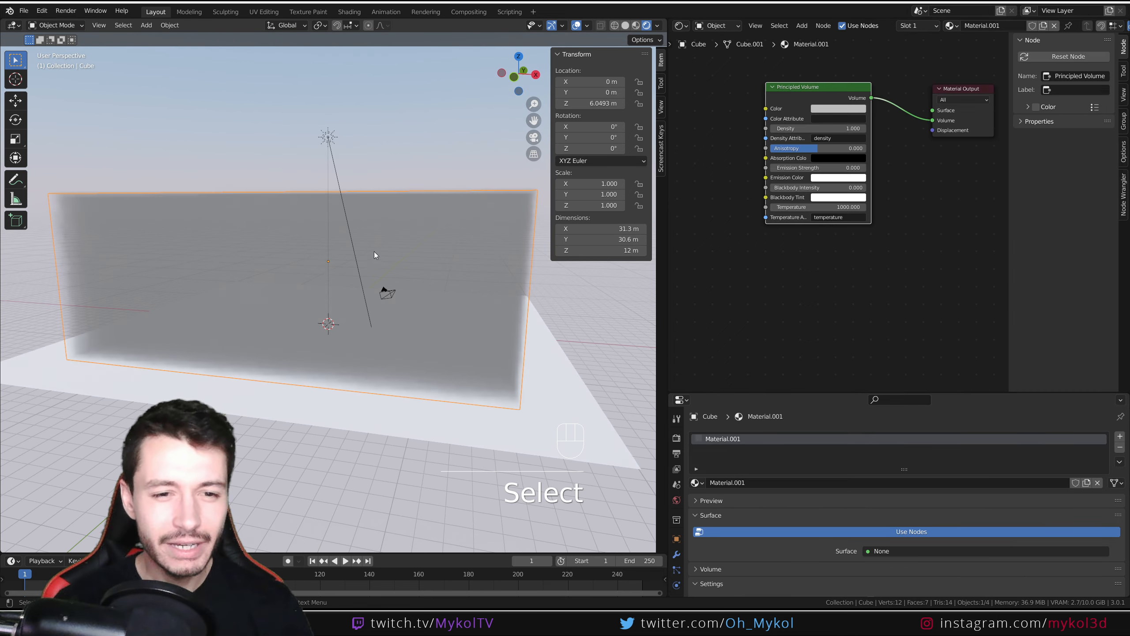
middle_click_drag(374, 255, 438, 263)
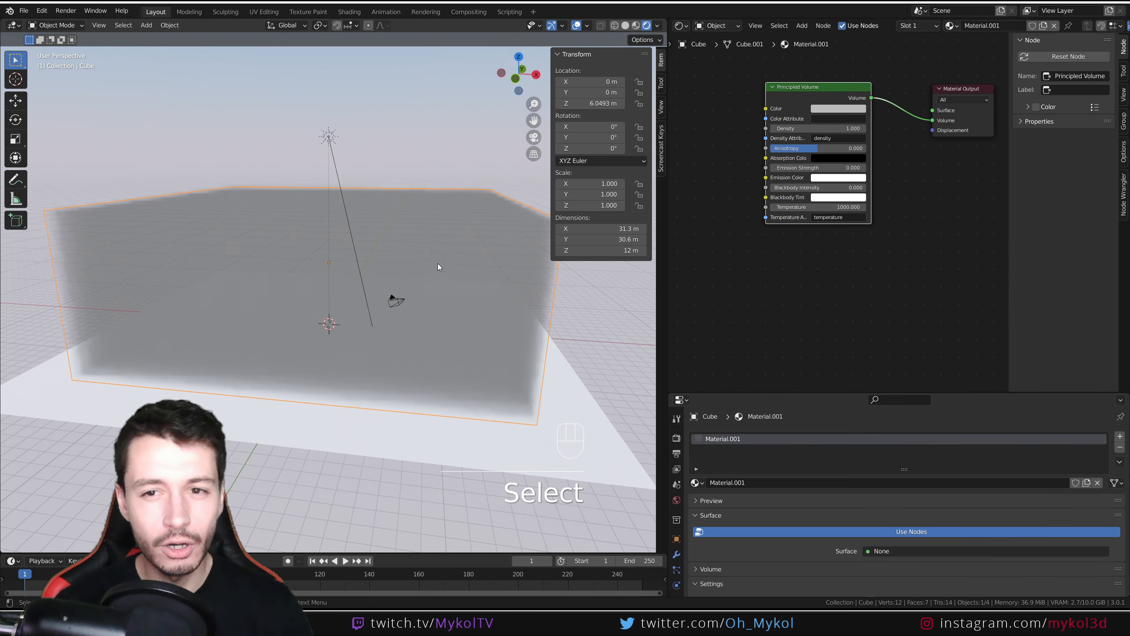
left_click(830, 110)
left_click_drag(886, 134, 887, 112)
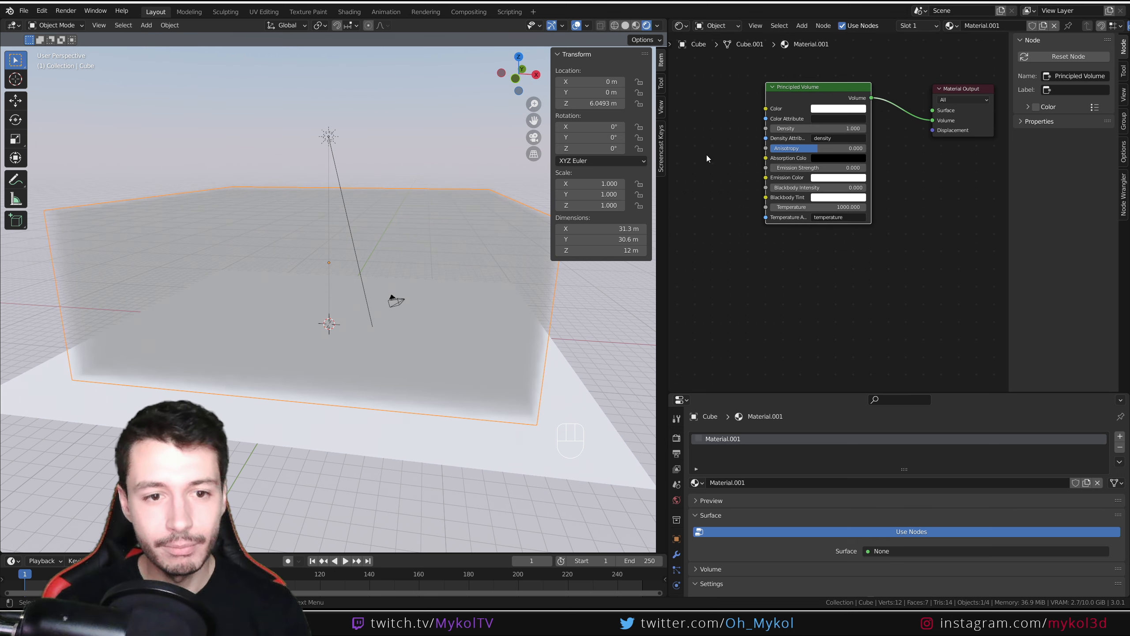
middle_click_drag(444, 365, 618, 333)
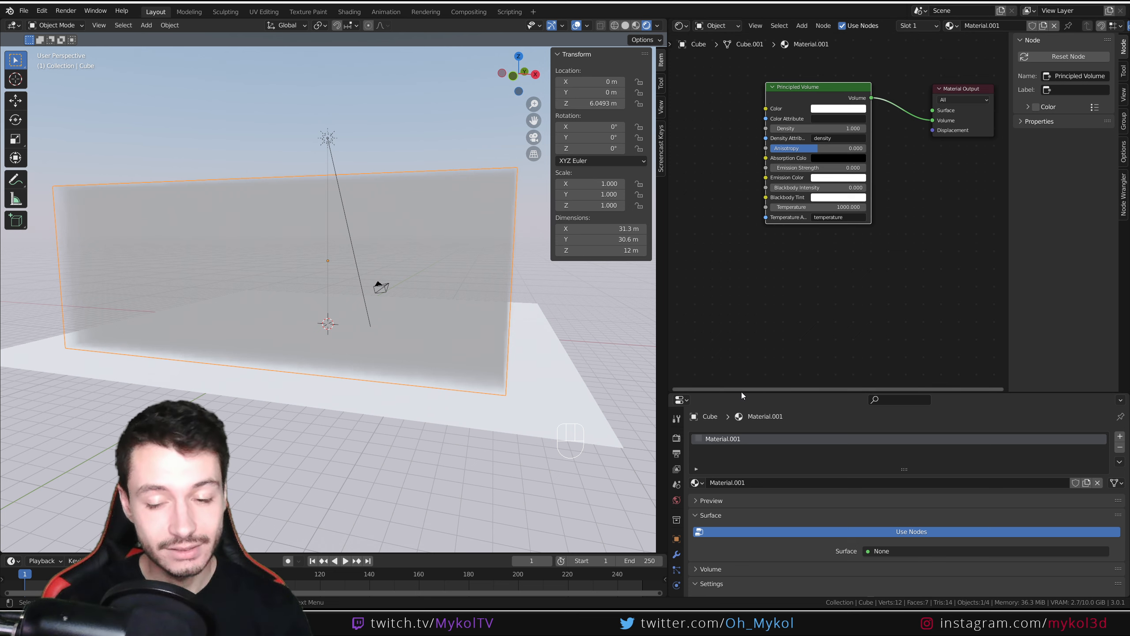
- Enlarge the Properties area and expand the Volumetrics section of the Eevee render settings
left_click_drag(744, 394, 744, 243)
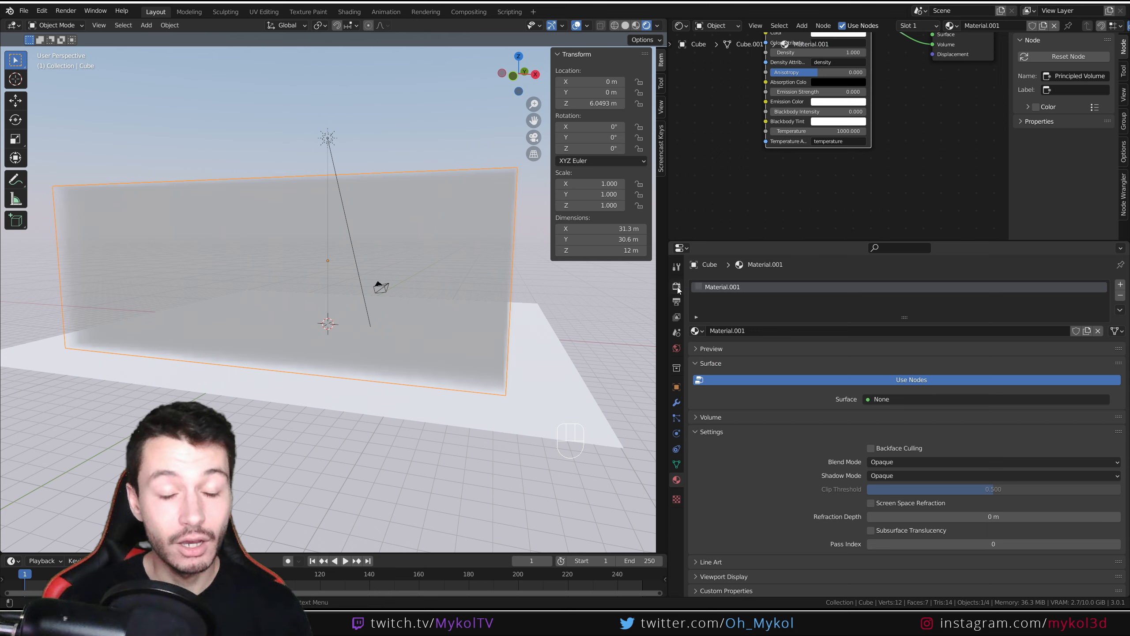
middle_click_drag(902, 101, 934, 170)
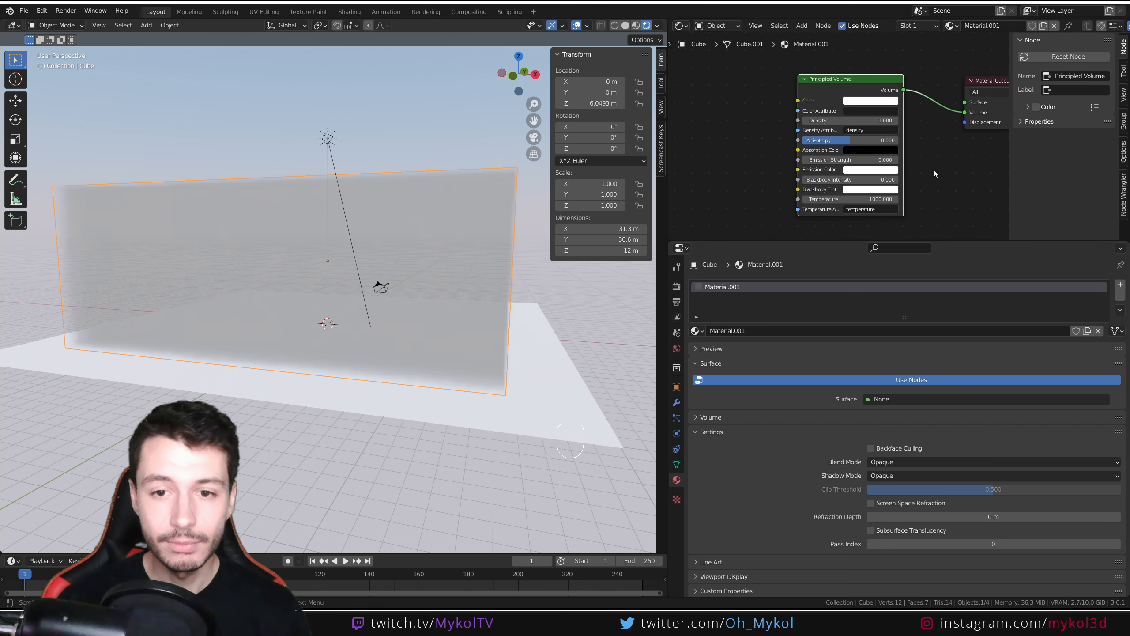
left_click(678, 286)
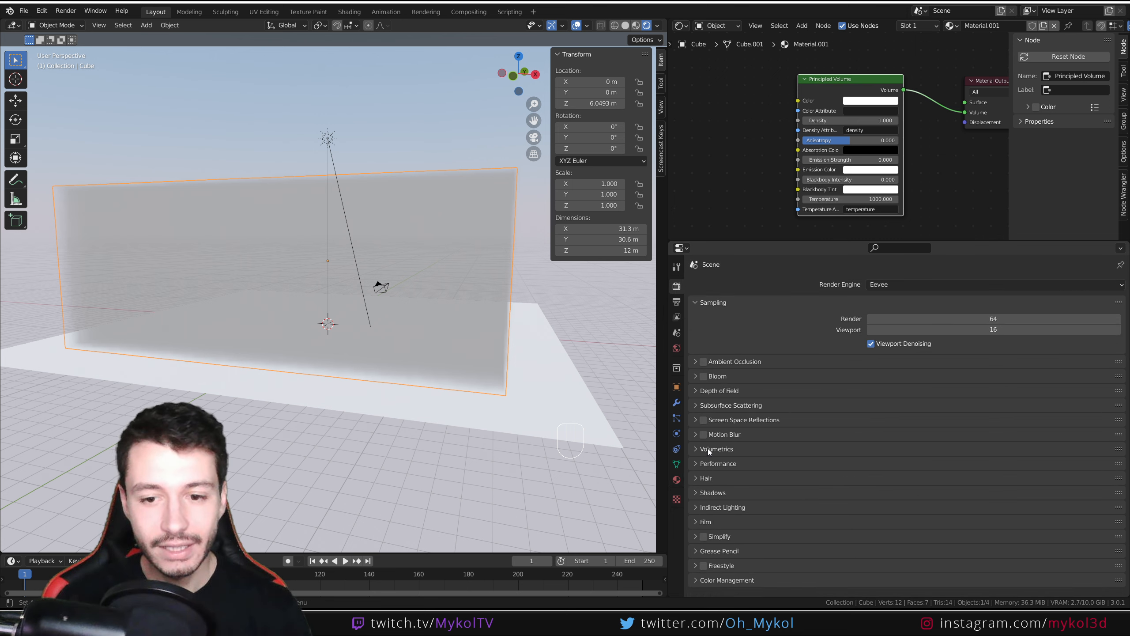
left_click(695, 449)
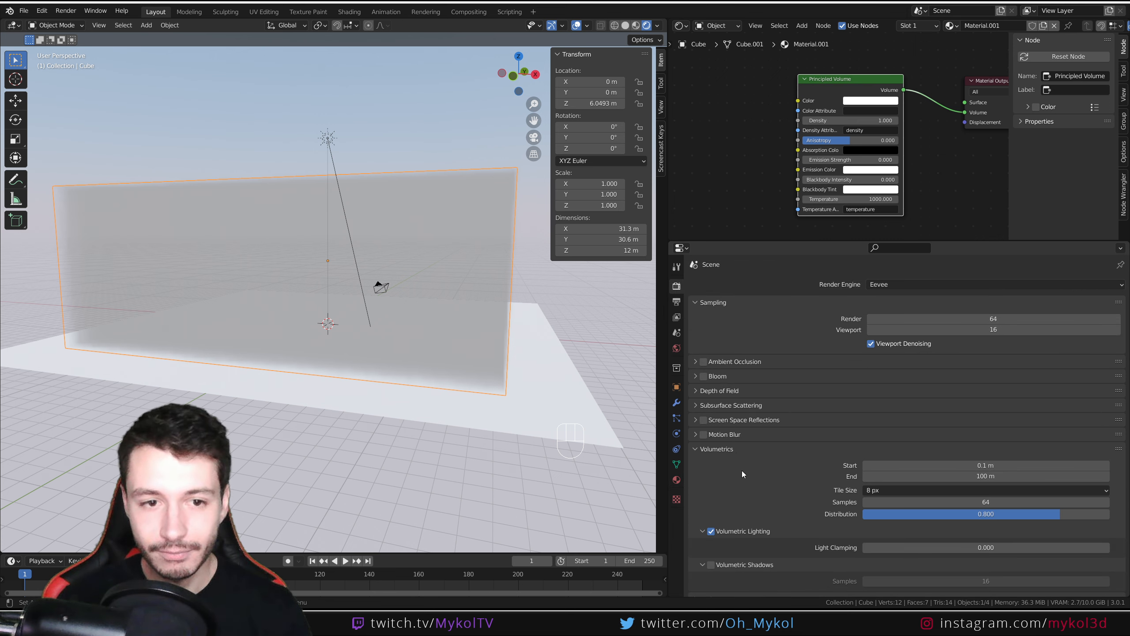
scroll(742, 470, "down", 3)
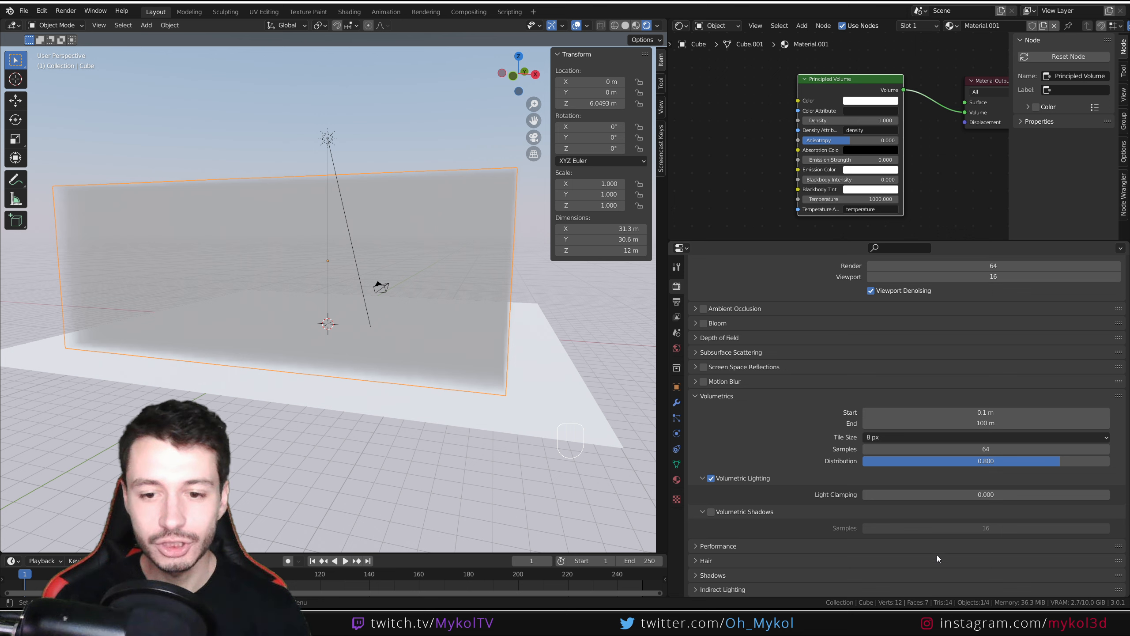
- Switch Volumetric Lighting off and on several times to compare its effect on the box, leaving it enabled
left_click(711, 478)
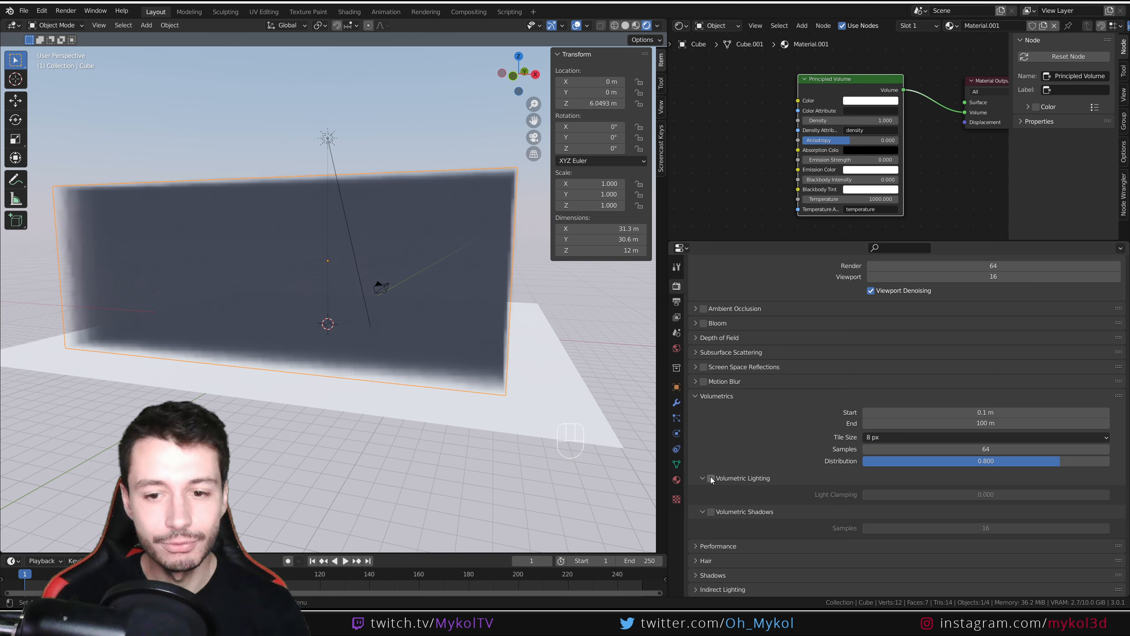
left_click(711, 478)
left_click(711, 478)
left_click(711, 479)
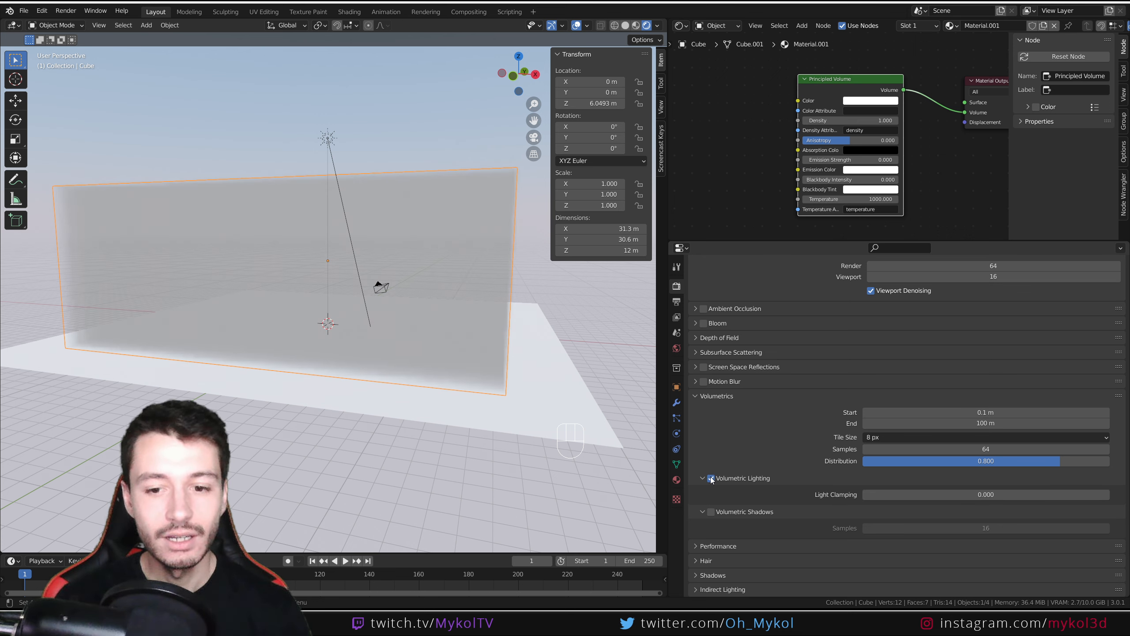
left_click(711, 478)
left_click(711, 478)
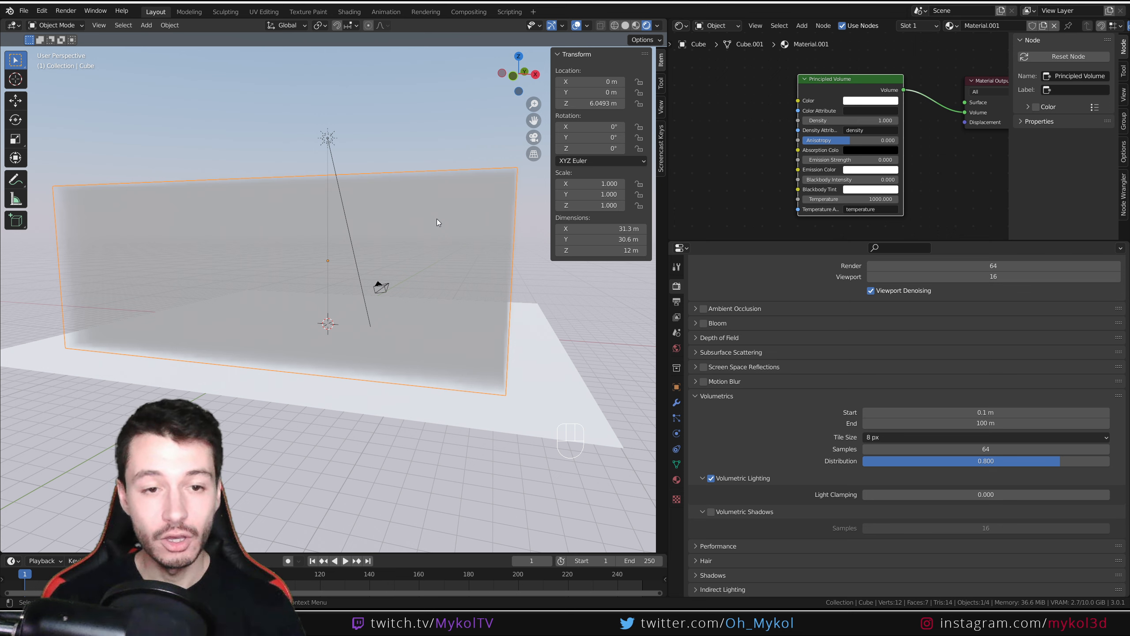
- Try Volumetric Shadows on the box and switch them back off
left_click(711, 512)
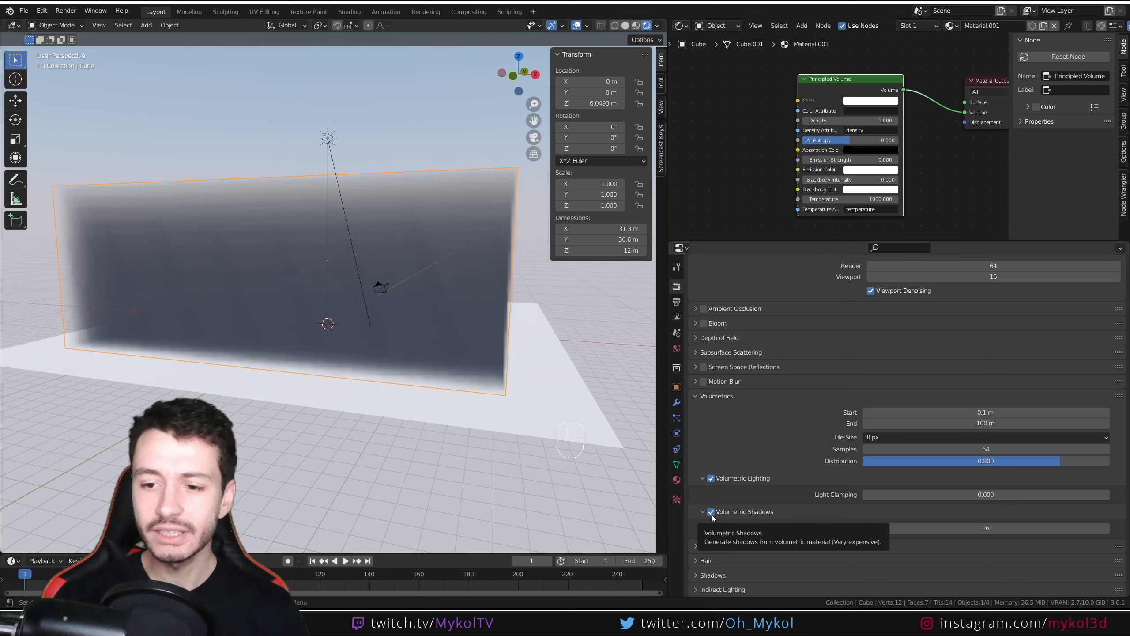
left_click(711, 512)
middle_click_drag(366, 340, 362, 340)
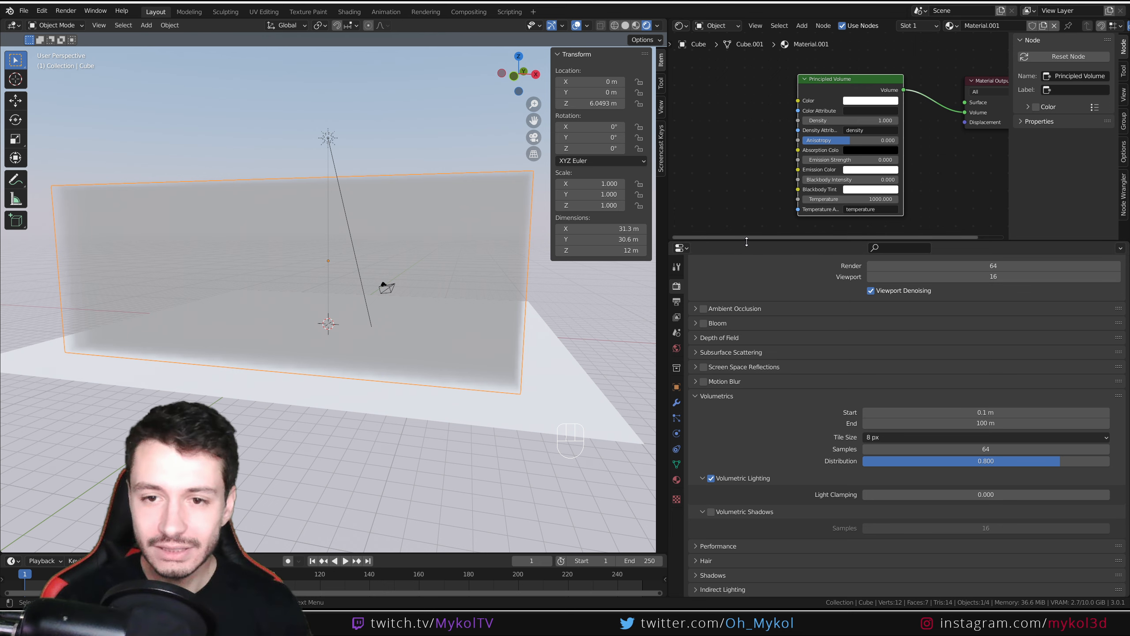
- Enlarge the Shader Editor over the render settings and make room beside the Principled Volume node
left_click_drag(747, 242, 747, 370)
middle_click_drag(788, 168, 825, 227)
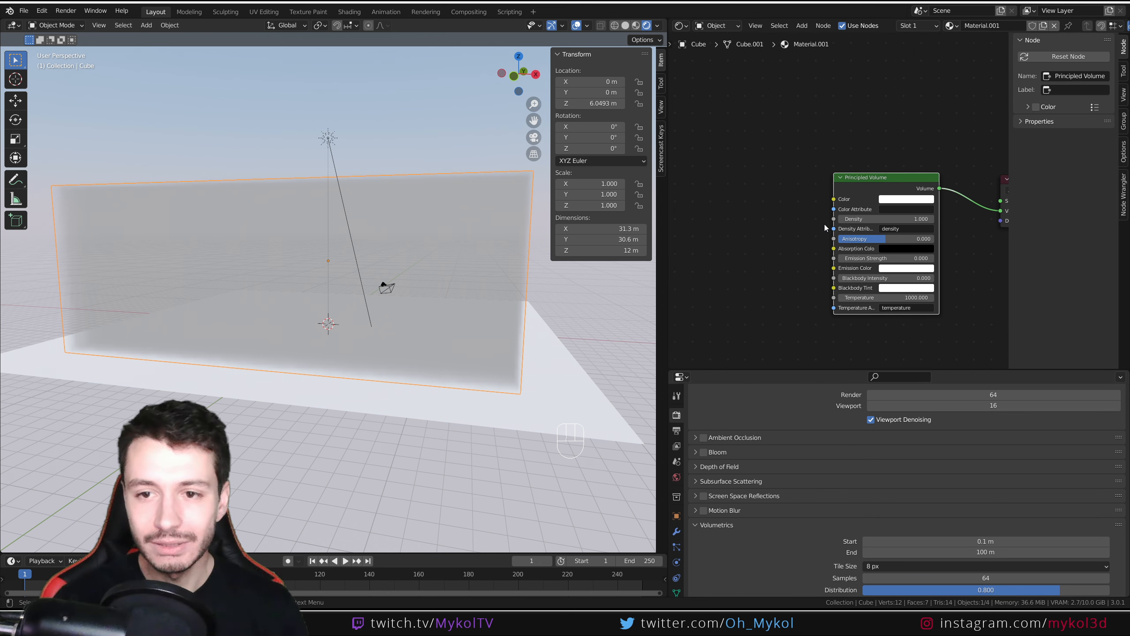
left_click_drag(835, 219, 748, 262)
middle_click_drag(787, 274, 755, 258)
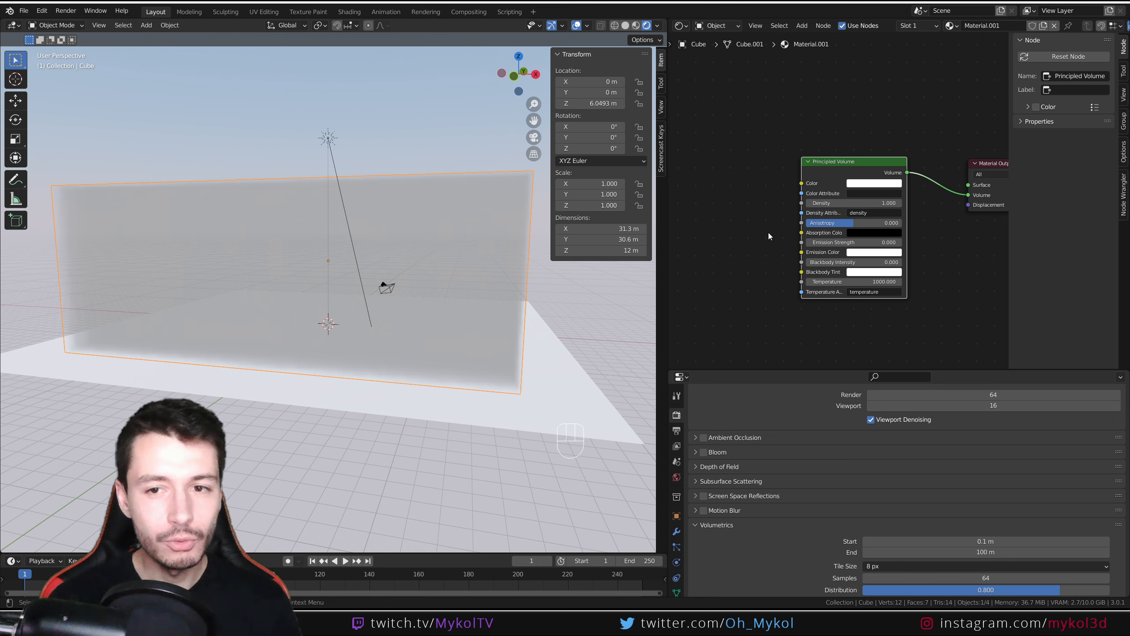
- Try densities of 0 and 140.6 on the Principled Volume node and undo the change
left_click_drag(848, 204, 801, 203)
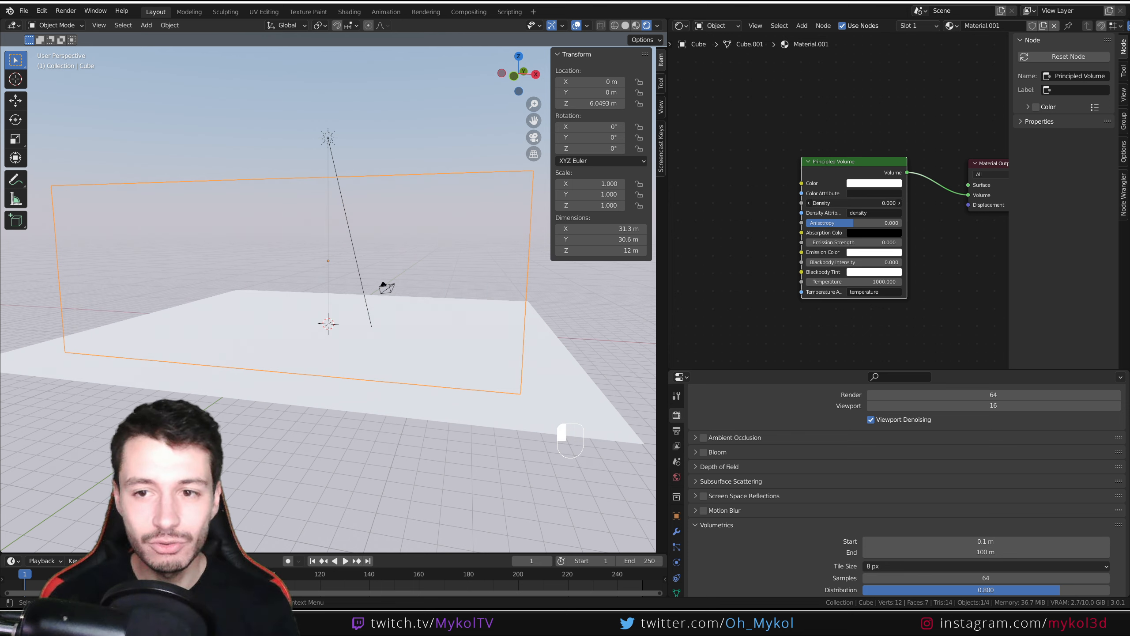
mouse_move(848, 204)
left_mouse_down()
mouse_move(900, 203)
mouse_move(852, 206)
left_mouse_up()
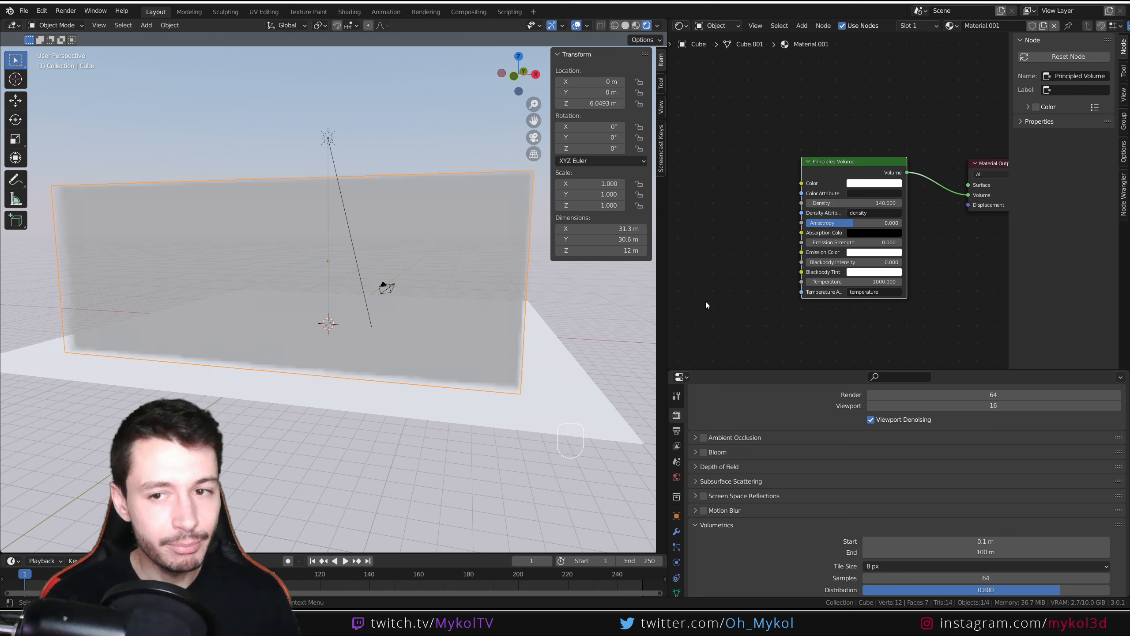
key("ctrl+z")
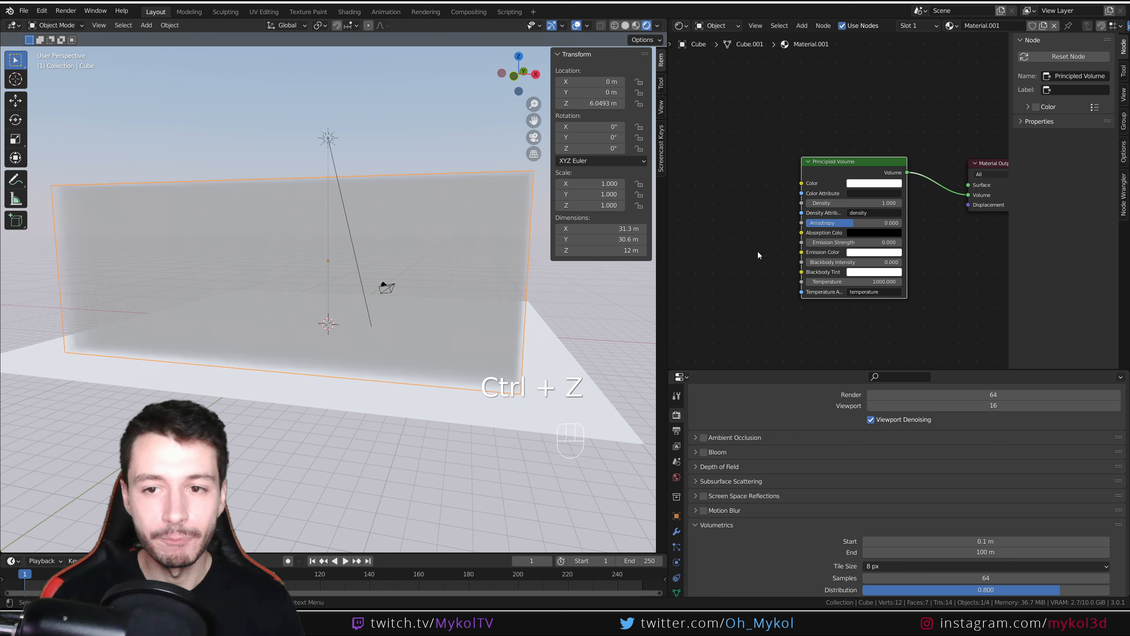
- Add a Musgrave Texture node and connect its Height output to the Principled Volume's Density input
middle_click_drag(758, 251, 774, 253)
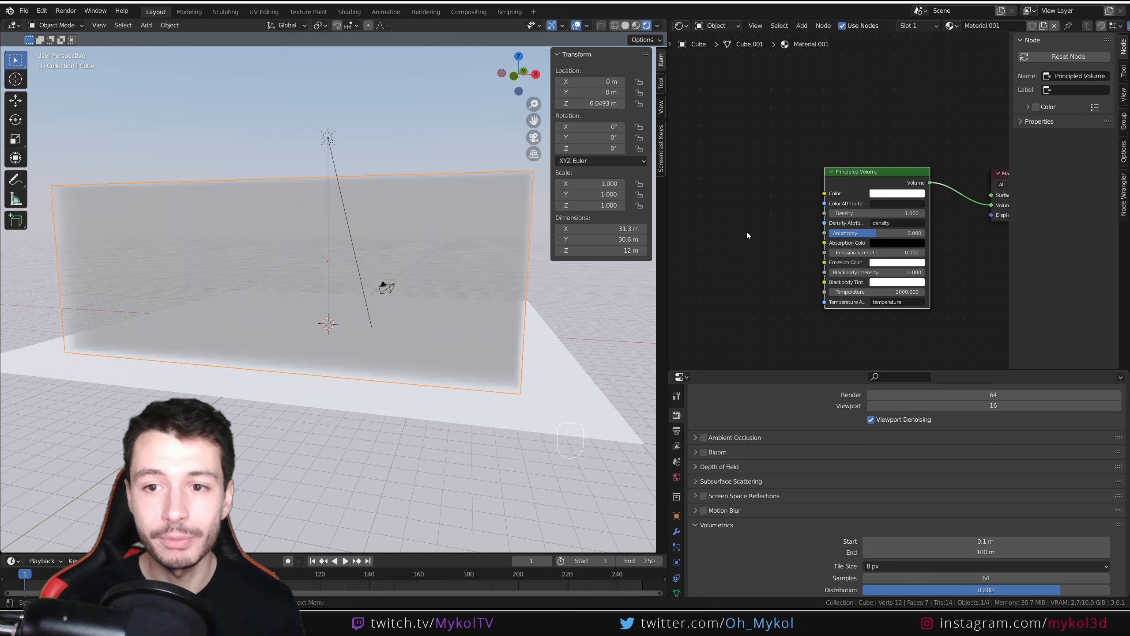
key("shift+a")
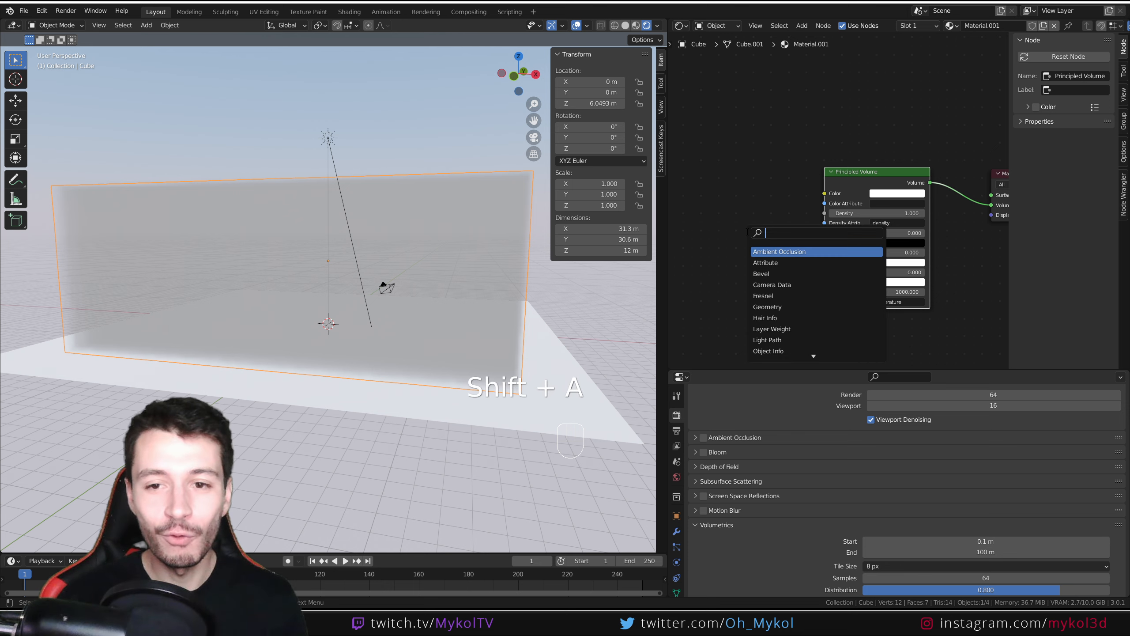
type("mu")
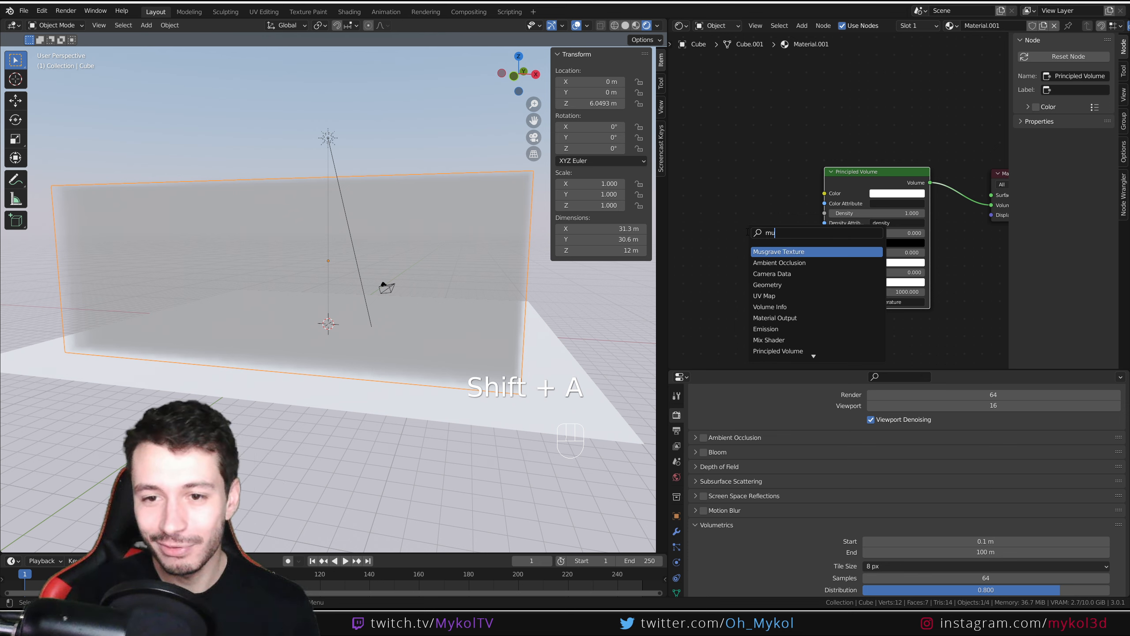
key("Return")
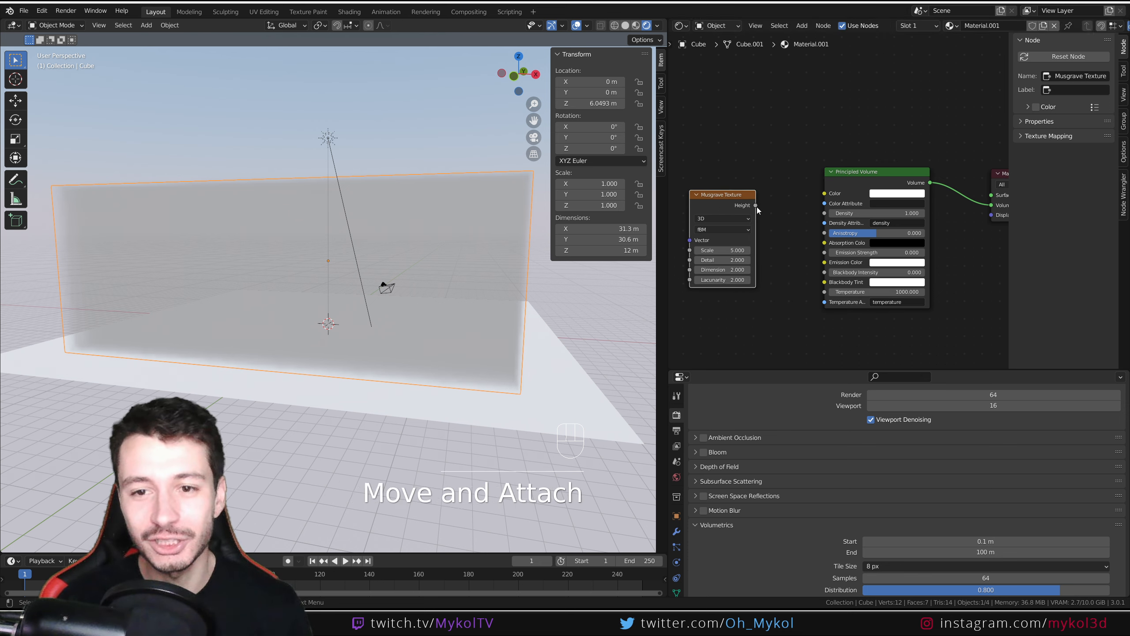
left_click_drag(757, 207, 825, 213)
scroll(381, 390, "up", 3)
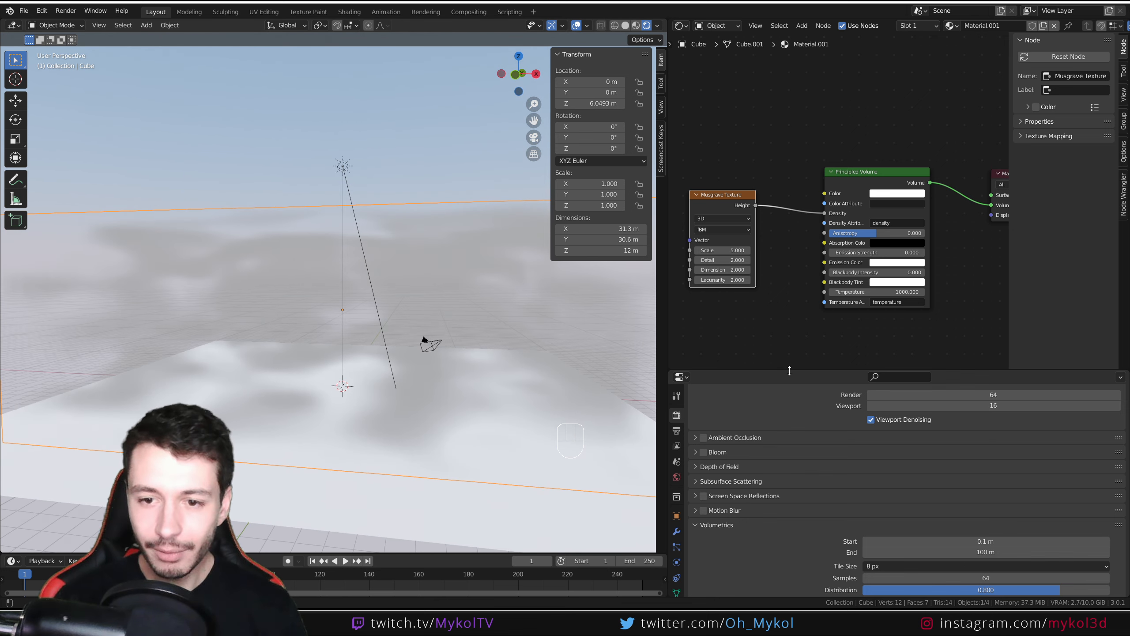
- Enlarge the properties editor below the Shader Editor and set the sun light's strength to 10
left_click_drag(790, 370, 789, 265)
left_click(343, 166)
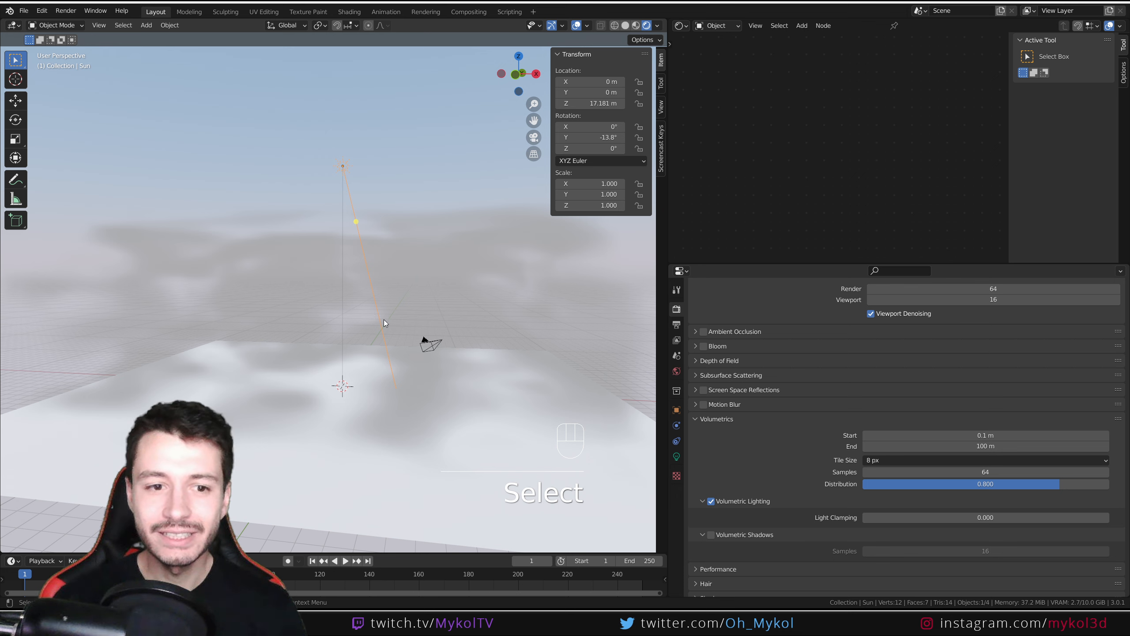
left_click(677, 456)
left_click(986, 382)
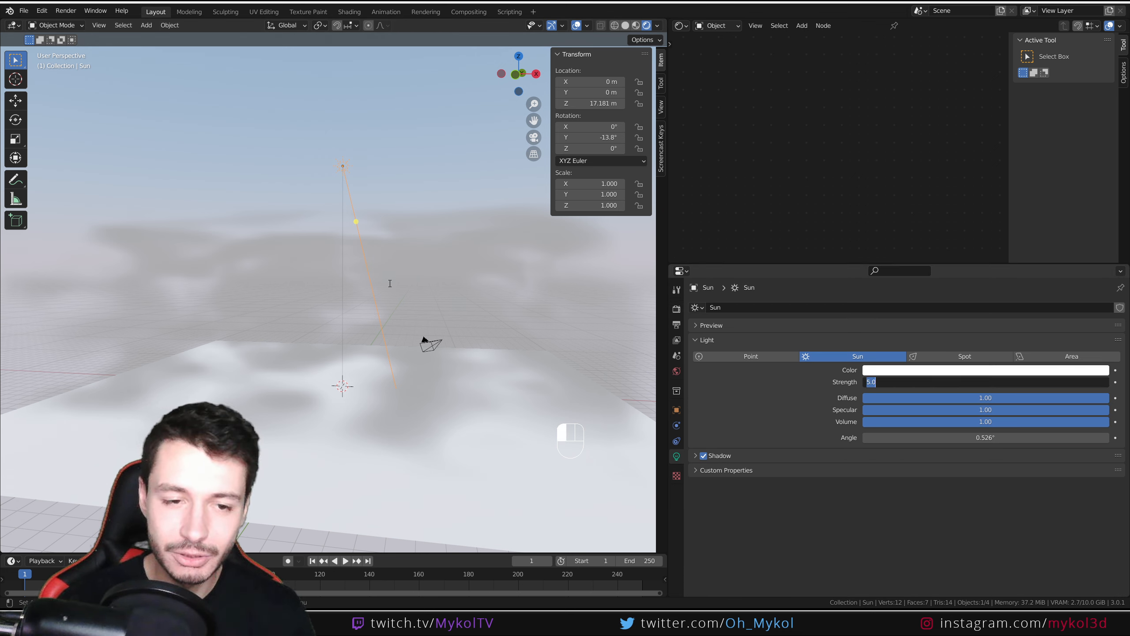
type("10")
key("Return")
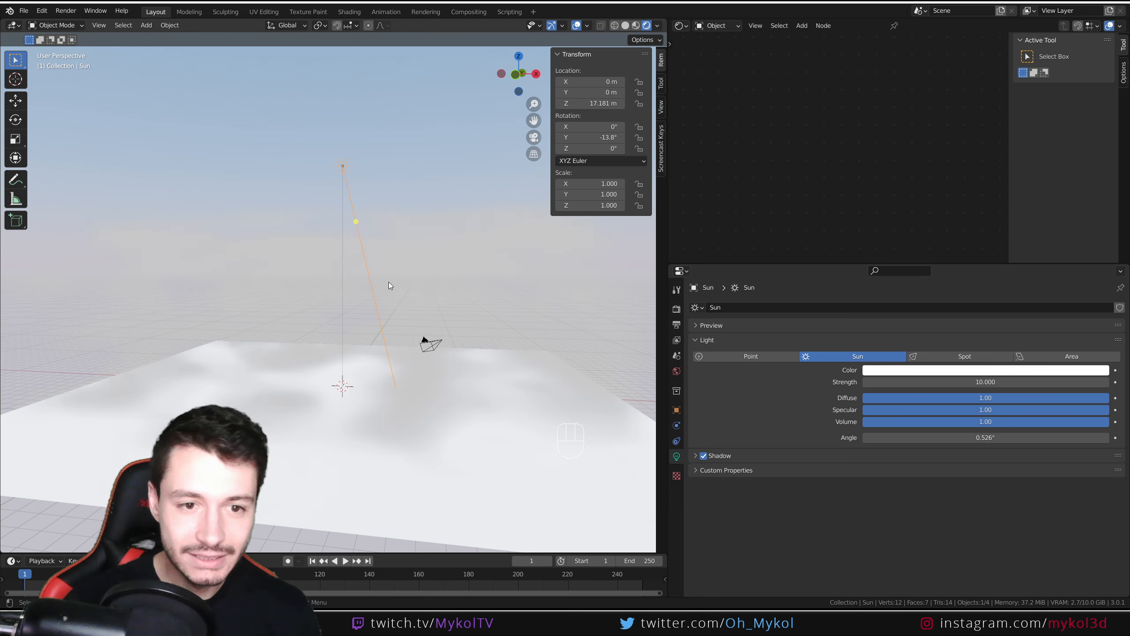
scroll(482, 317, "up", 5)
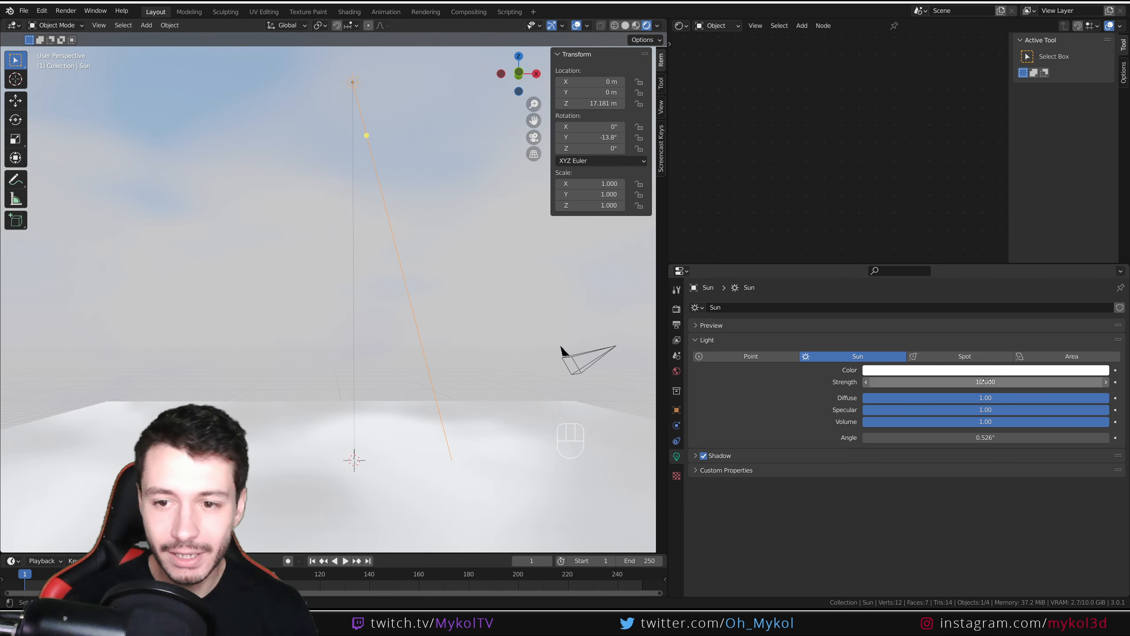
- Try a sun strength of 50 and check the clouds from near and far
left_click(986, 382)
type("50")
key("Return")
scroll(429, 412, "down", 3)
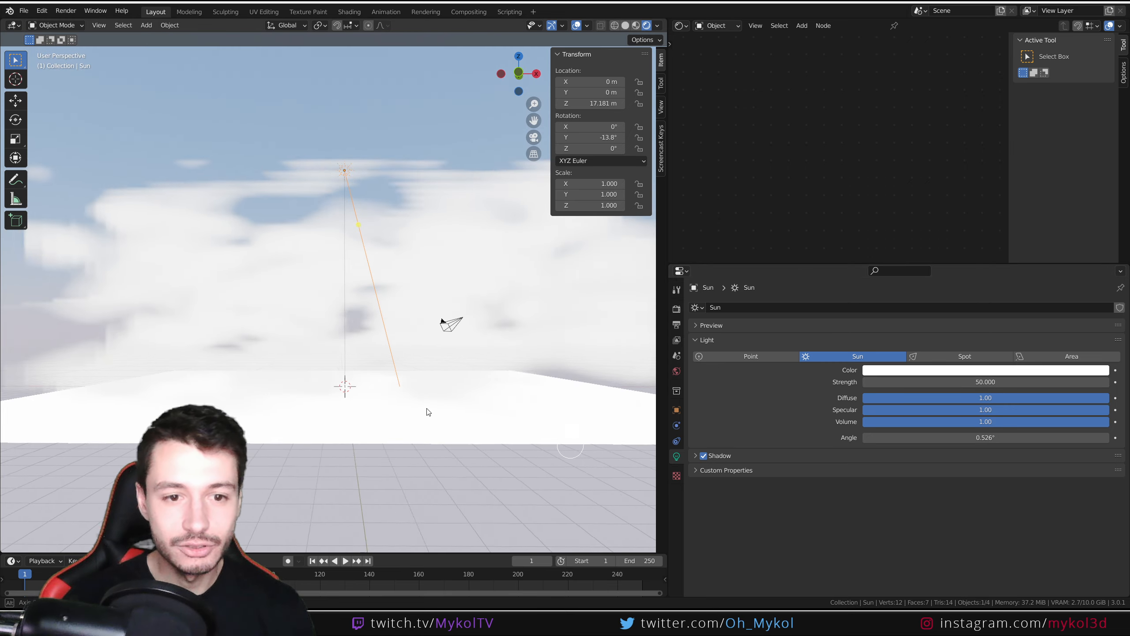
scroll(429, 412, "up", 4)
- Set the sun light's strength to 25
left_click(991, 383)
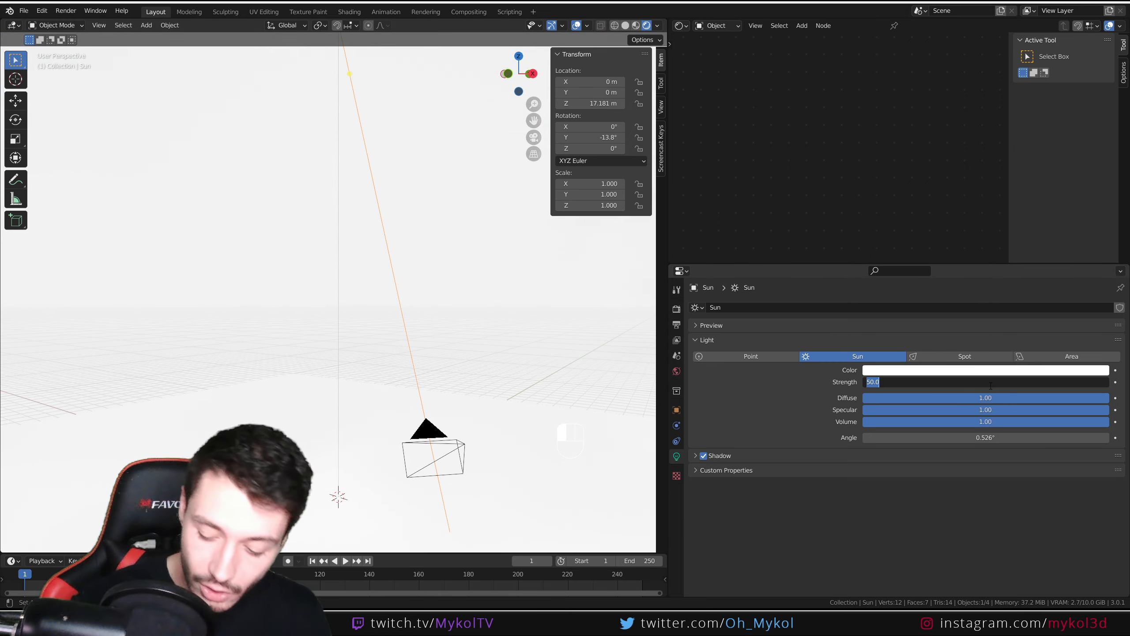
type("25")
key("Return")
scroll(355, 363, "down", 3)
middle_click_drag(355, 362, 374, 391)
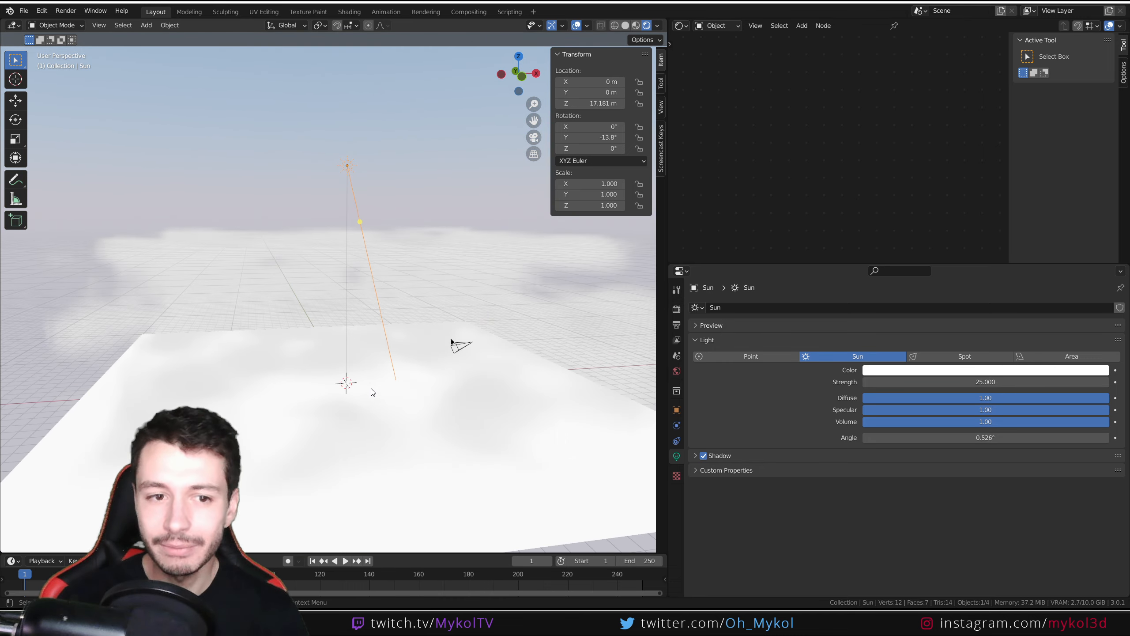
- In the box's material, set the Musgrave Texture's Detail to 15 and its Scale to about 2.53
left_click(258, 253)
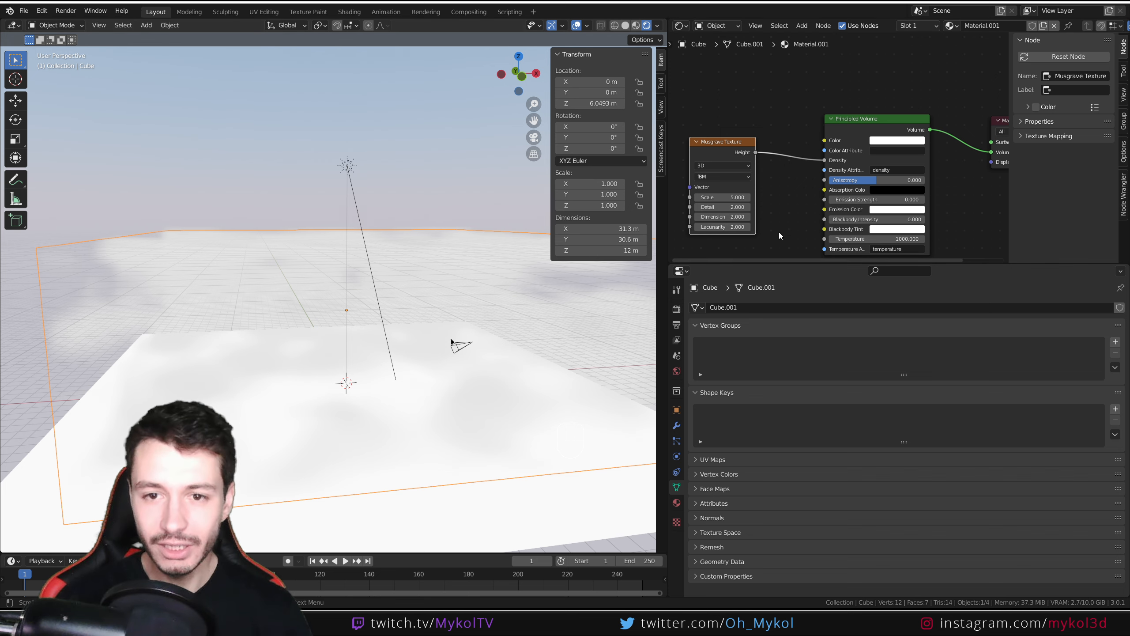
middle_click_drag(779, 232, 826, 199)
scroll(452, 318, "up", 1)
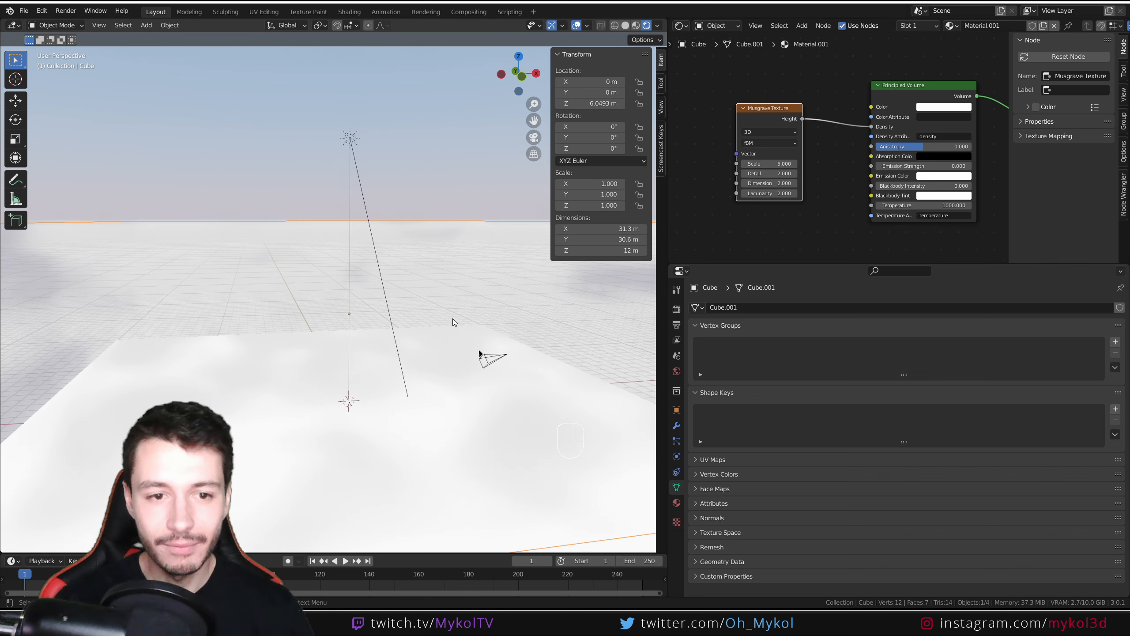
mouse_move(453, 318)
middle_mouse_down()
mouse_move(473, 300)
mouse_move(463, 299)
middle_mouse_up()
left_click_drag(770, 174, 903, 173)
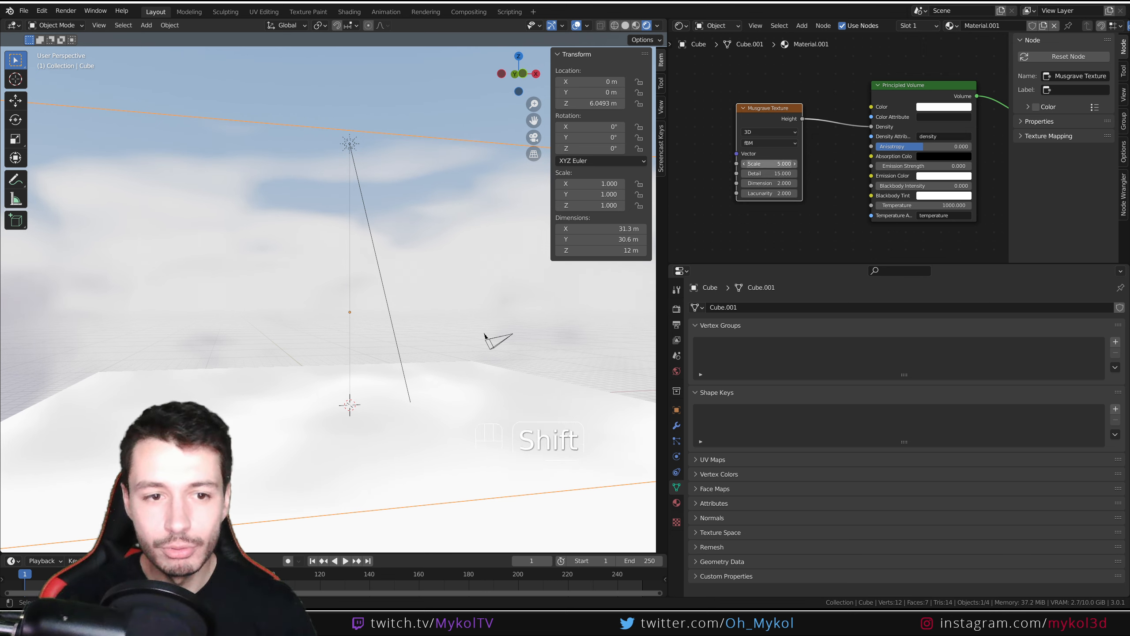
left_click_drag(770, 163, 744, 164, "shift")
mouse_move(409, 284)
middle_mouse_down()
mouse_move(382, 265)
mouse_move(408, 276)
middle_mouse_up()
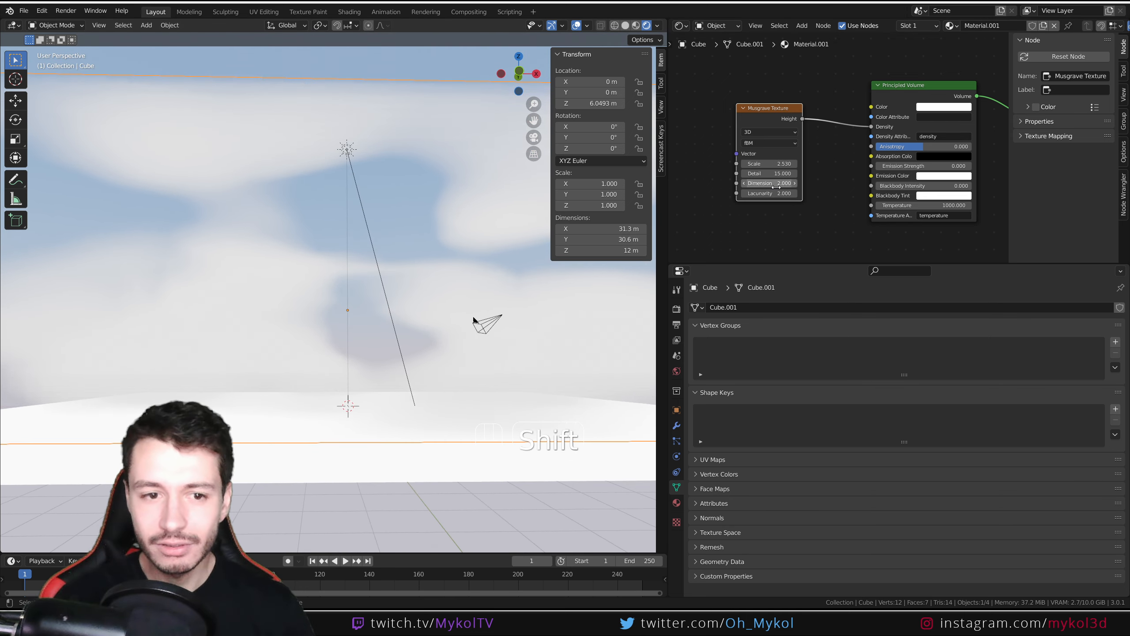
- Lower the Musgrave Texture's Dimension to about 0.51 and inspect the clouds in the viewport
left_click_drag(776, 187, 759, 183, "shift")
middle_click_drag(276, 309, 335, 314)
middle_click_drag(460, 336, 349, 277)
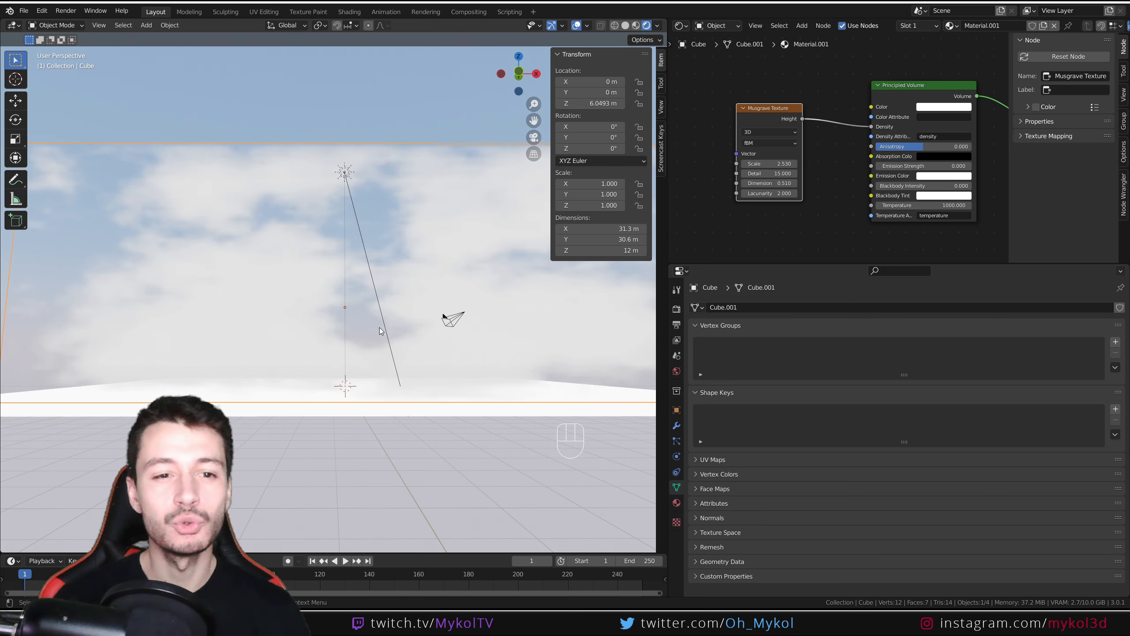
- Try a volumetrics tile size of 16 px in the render settings, then set it to 2 px
left_click(676, 308)
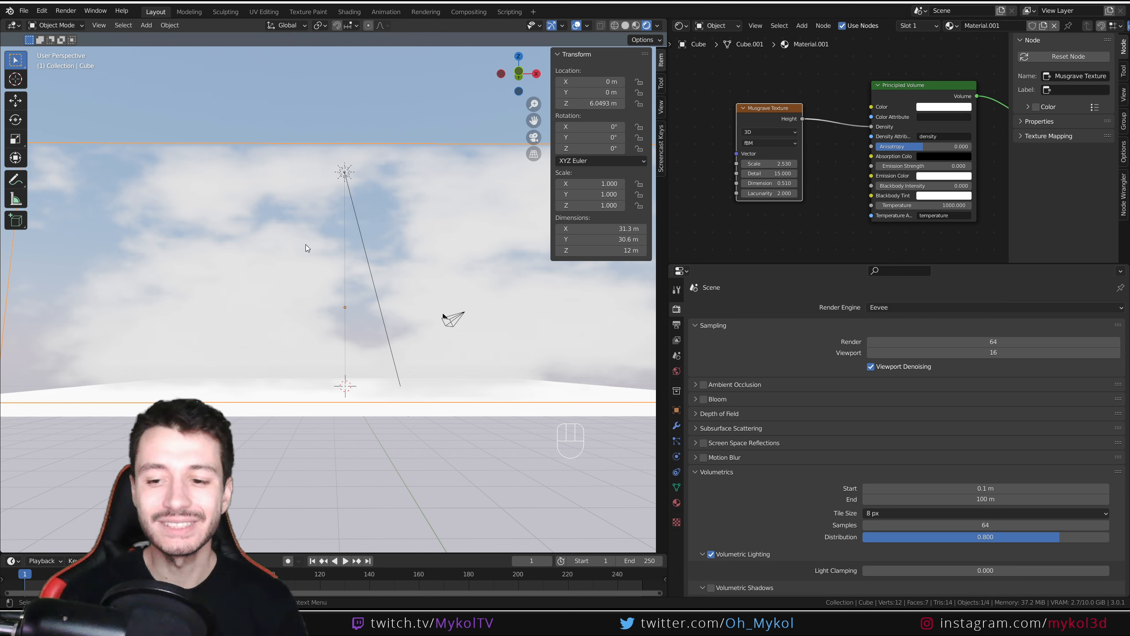
left_click(914, 514)
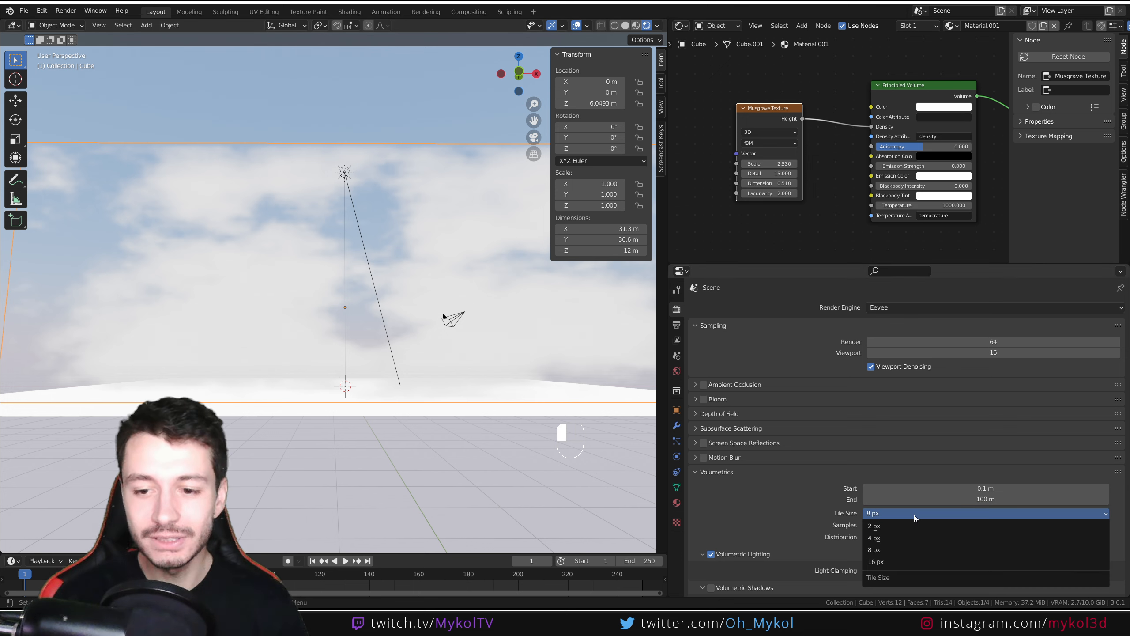
left_click(880, 562)
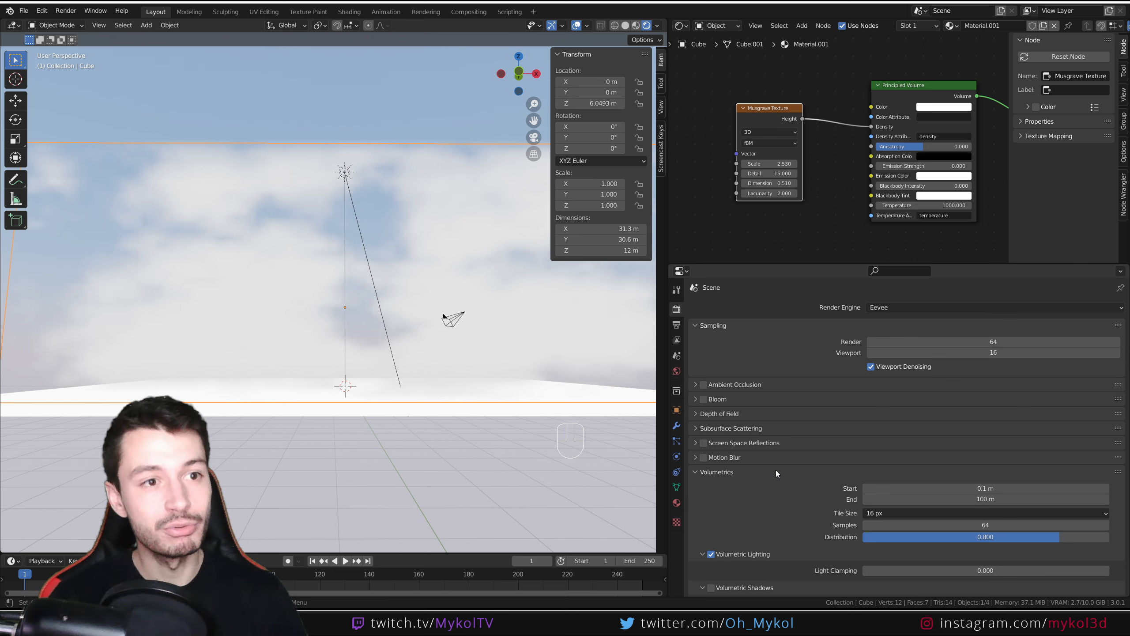
left_click(917, 513)
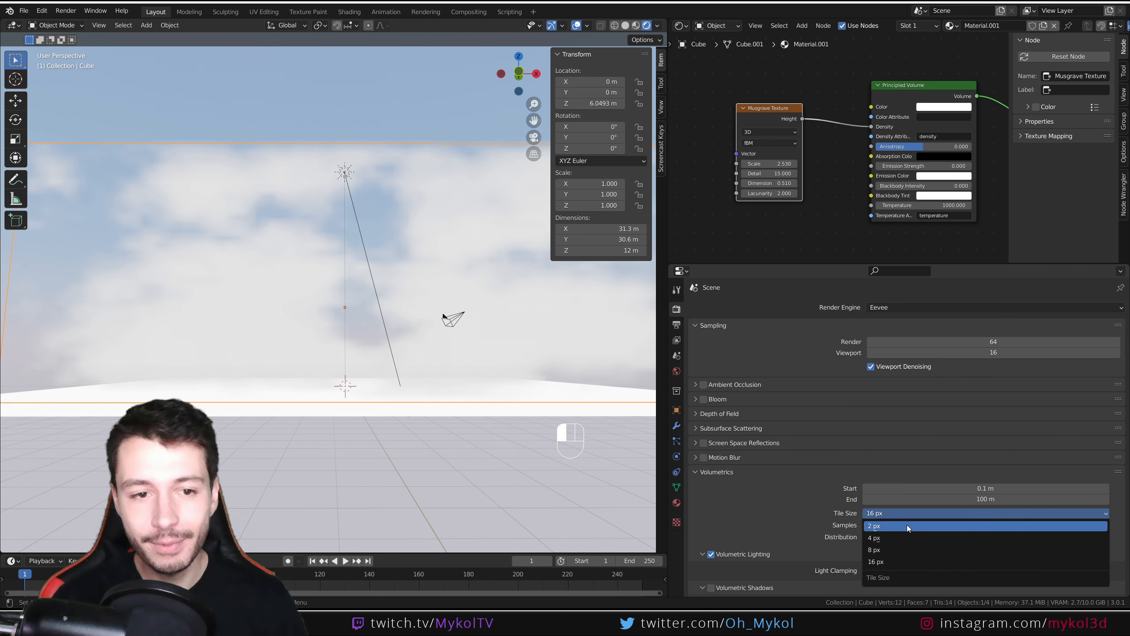
left_click(907, 525)
- Scale the cloud box and the ground plane together to about 4.6 times their size
middle_click_drag(396, 312, 413, 362)
scroll(438, 341, "down", 4)
left_click(469, 387, "shift")
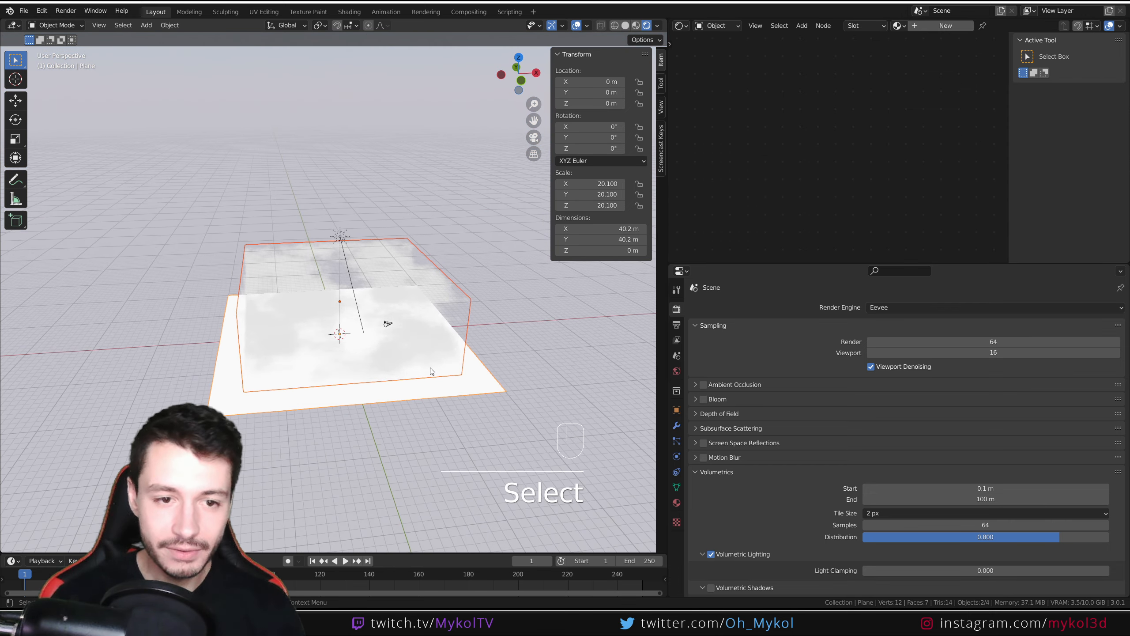
key("s")
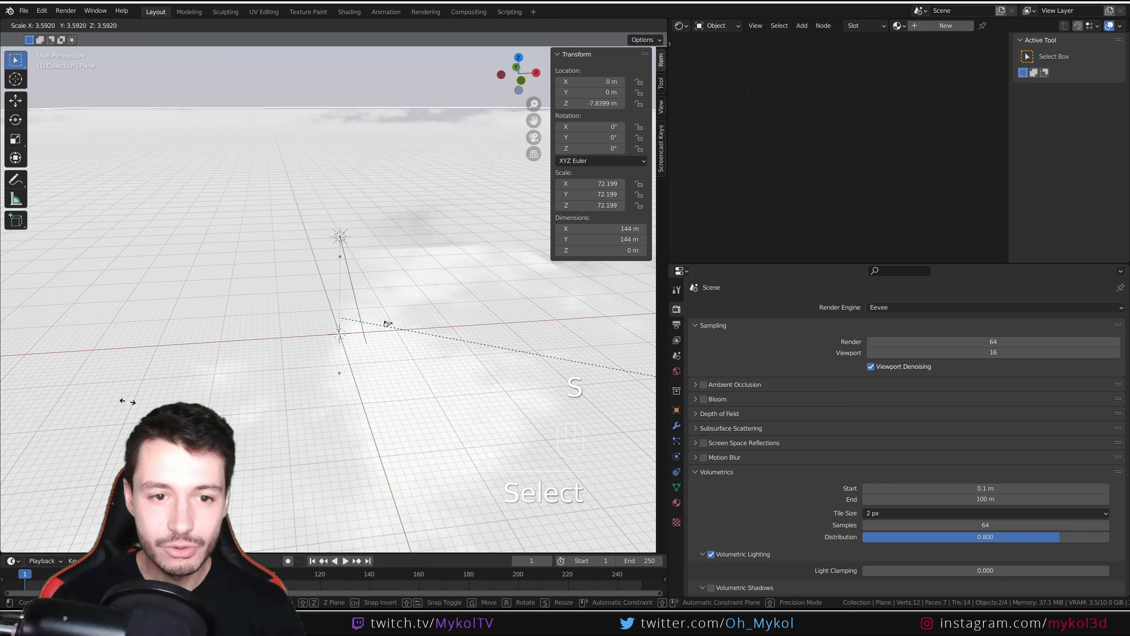
left_click(343, 325)
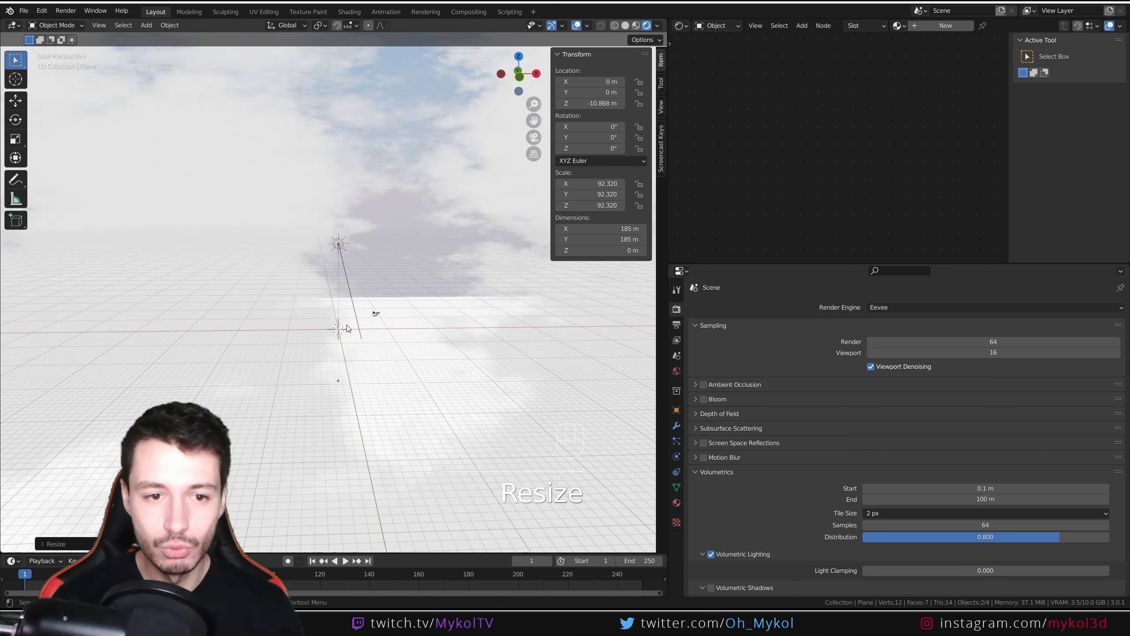
middle_click_drag(348, 328, 403, 219)
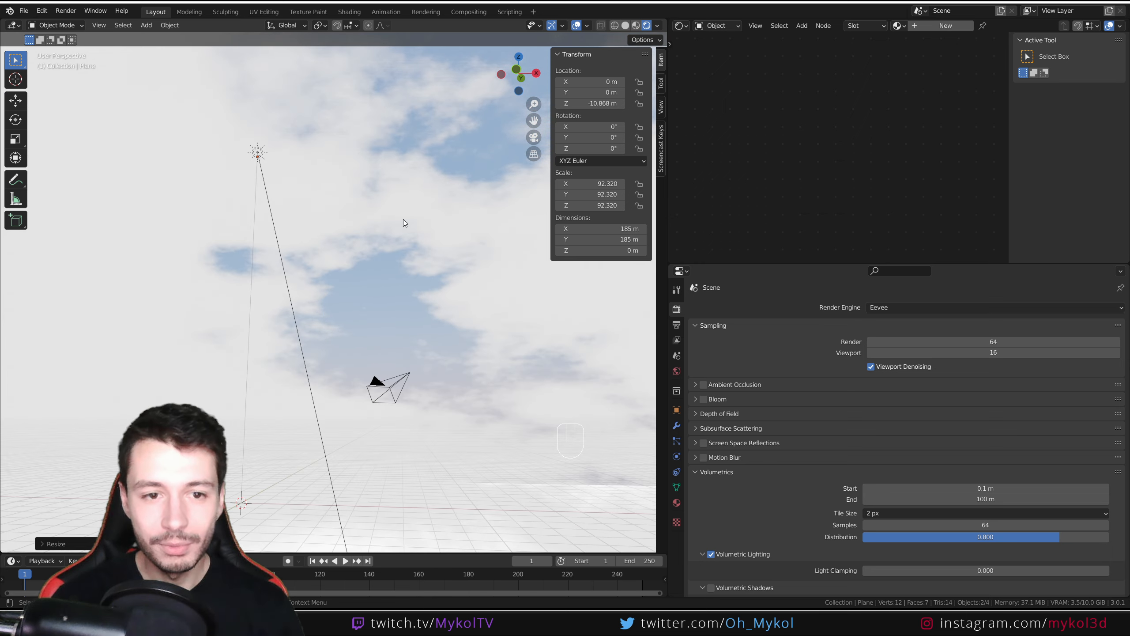
- Select the cloud box and lower its Musgrave Texture's Scale to about 0.21
left_click(403, 219)
mouse_move(383, 290)
middle_mouse_down()
mouse_move(340, 292)
mouse_move(412, 290)
mouse_move(359, 294)
mouse_move(398, 293)
mouse_move(378, 297)
middle_mouse_up()
left_click_drag(770, 163, 712, 164)
middle_click_drag(272, 388, 219, 384)
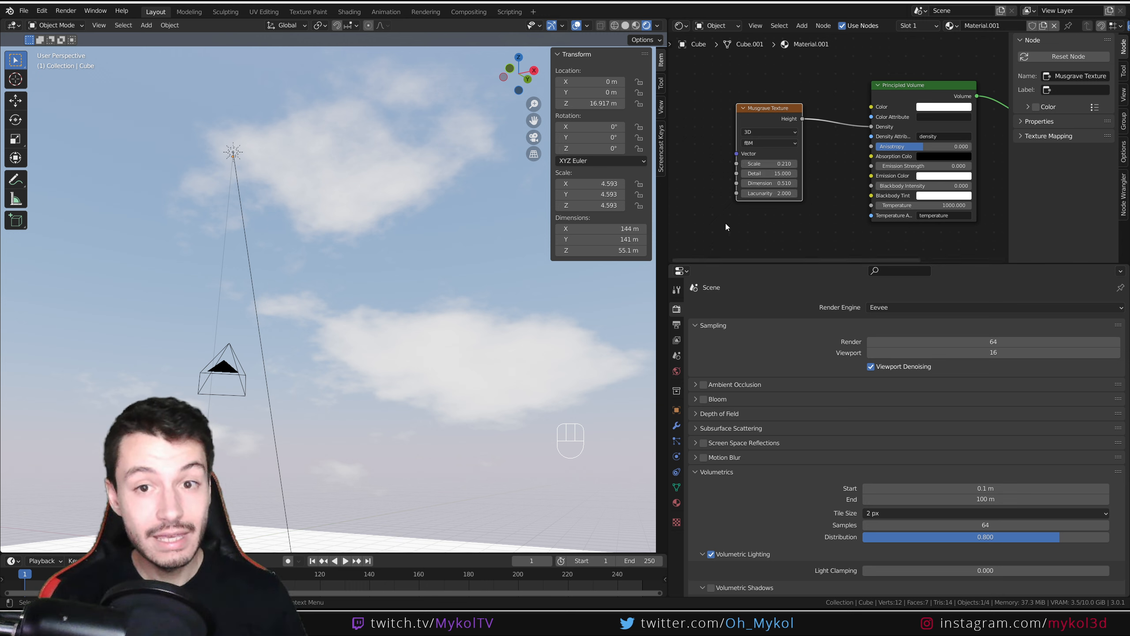
left_click(466, 332)
key("s")
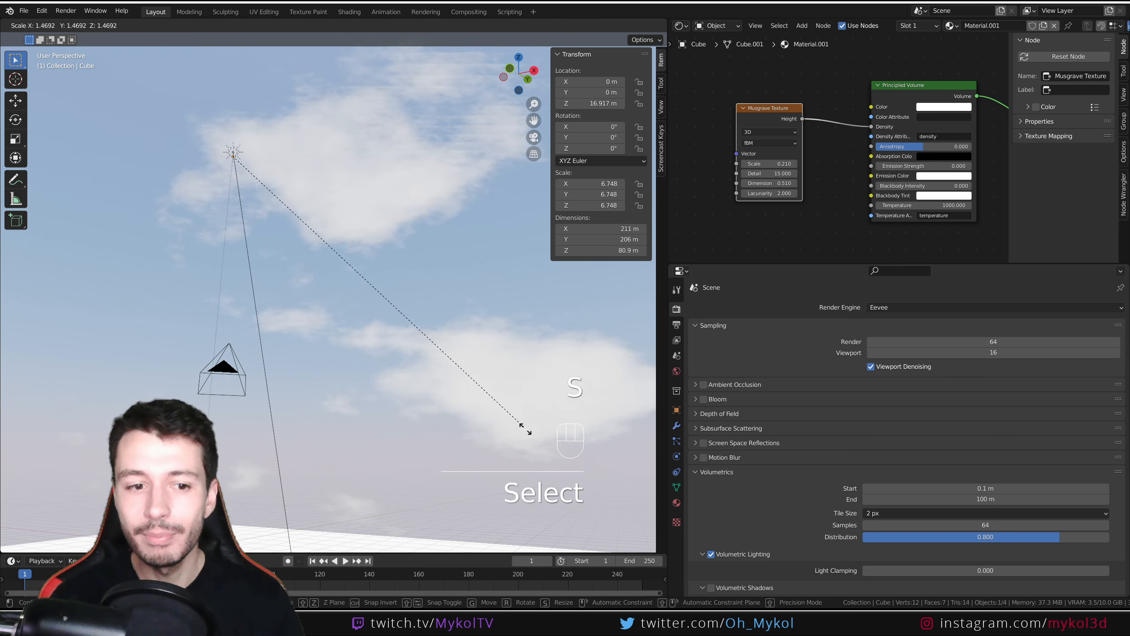
right_click(401, 363)
- Try Musgrave Texture Dimension values of 0.40 and 0.24, then settle on 0.29, keeping Detail at 15
middle_click_drag(402, 362, 458, 321)
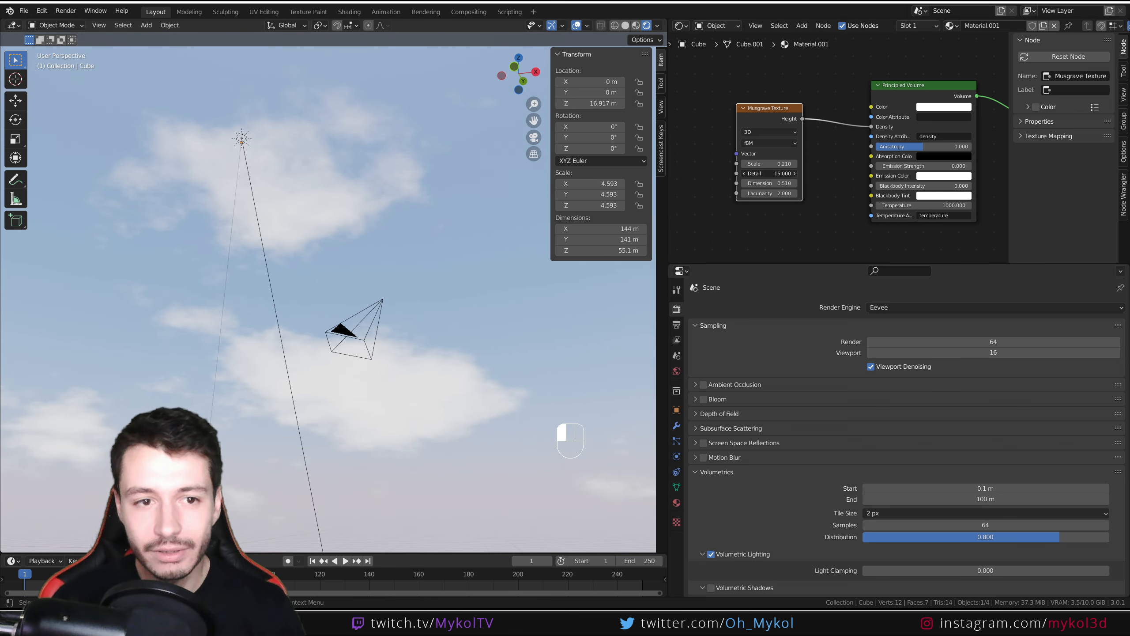
left_click_drag(771, 173, 801, 173)
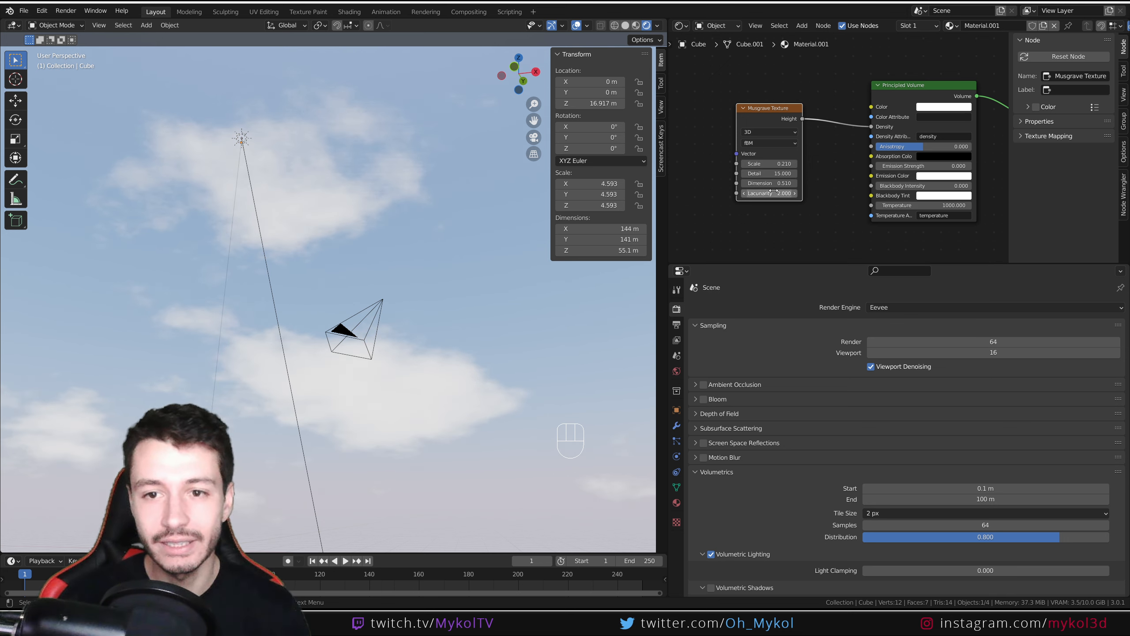
mouse_move(769, 183)
left_mouse_down()
mouse_move(743, 184)
mouse_move(784, 183)
mouse_move(756, 184)
left_mouse_up()
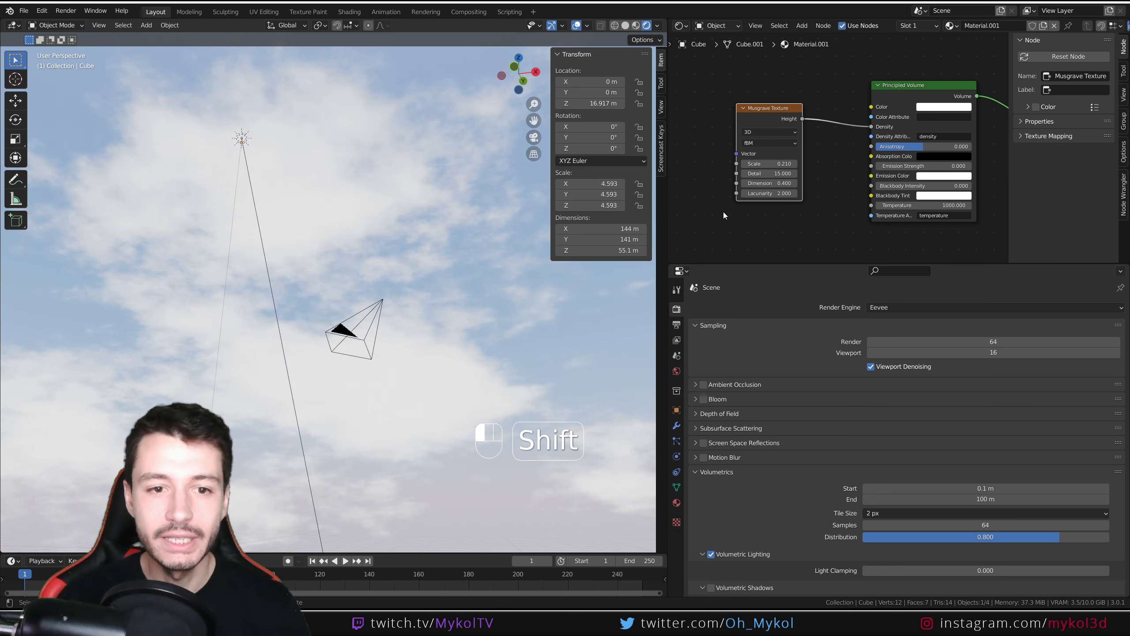
middle_click_drag(455, 326, 60, 257)
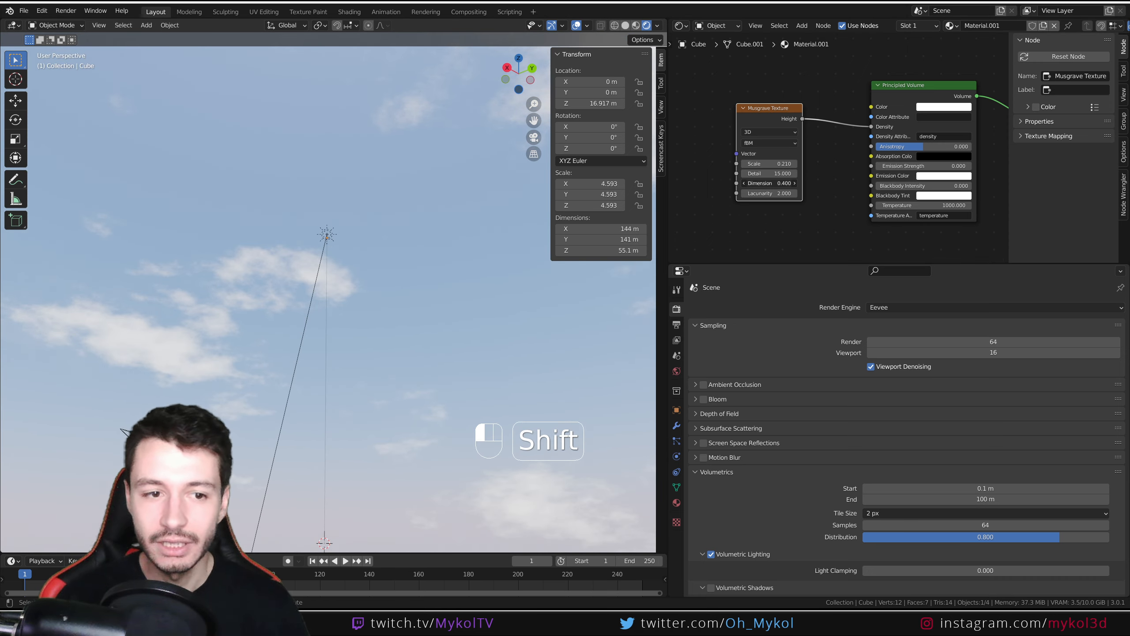
mouse_move(770, 183)
left_mouse_down("shift")
mouse_move(787, 183)
mouse_move(749, 184)
left_mouse_up("shift")
mouse_move(391, 309)
middle_mouse_down()
mouse_move(435, 312)
mouse_move(382, 318)
middle_mouse_up()
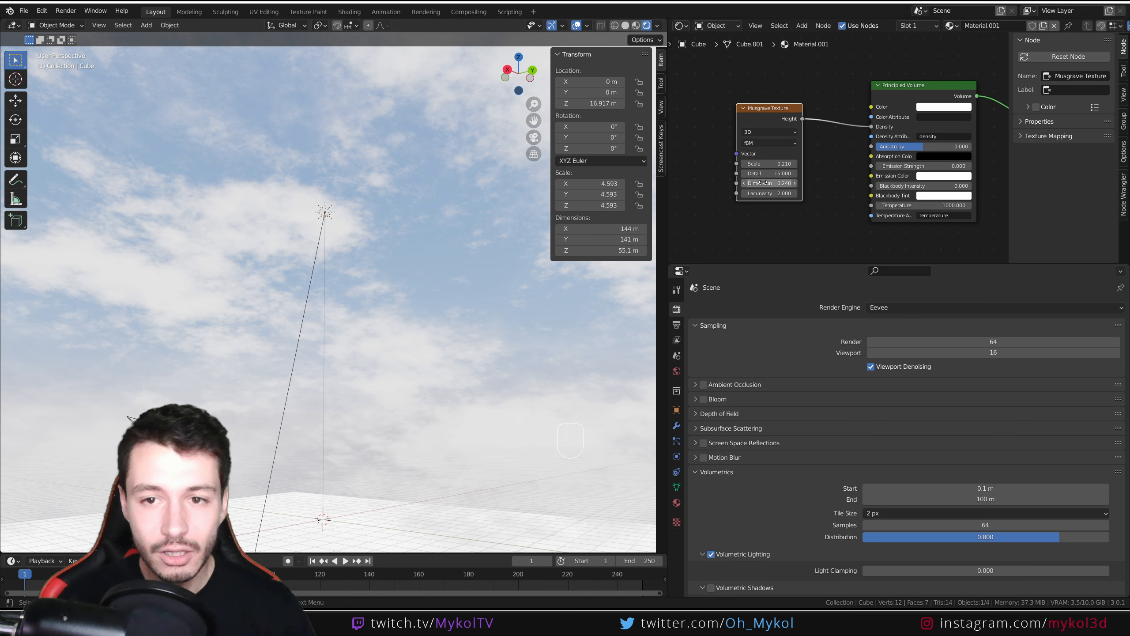
mouse_move(766, 184)
left_mouse_down("shift")
mouse_move(777, 183)
mouse_move(766, 183)
left_mouse_up("shift")
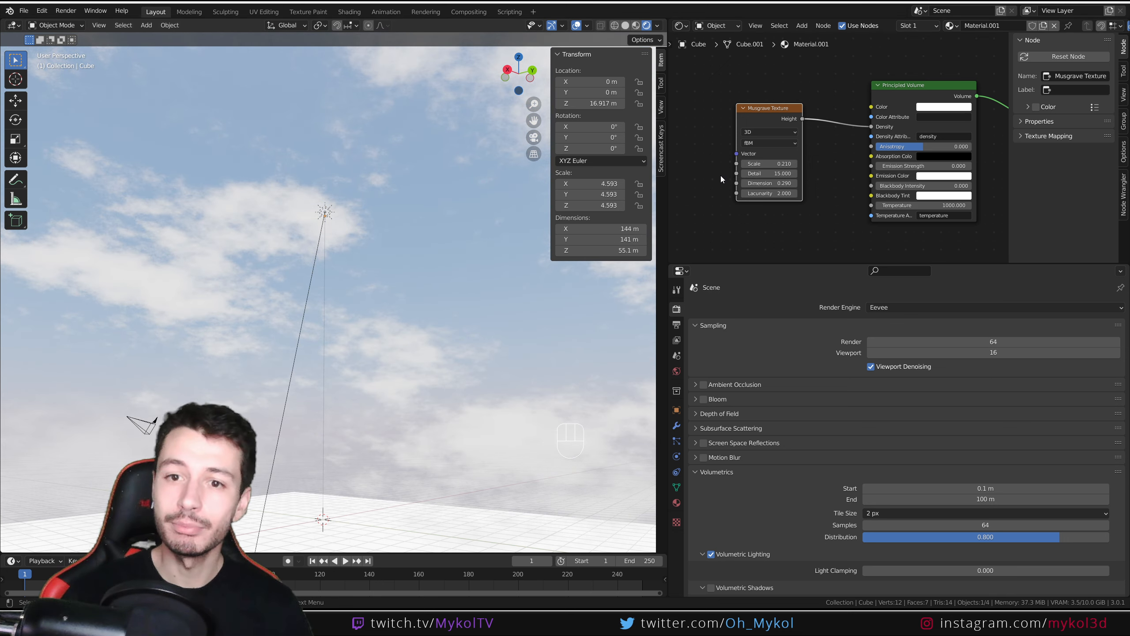
- Add a Mapping node and connect its Vector output to the Musgrave Texture's Vector input
middle_click_drag(711, 174, 824, 176)
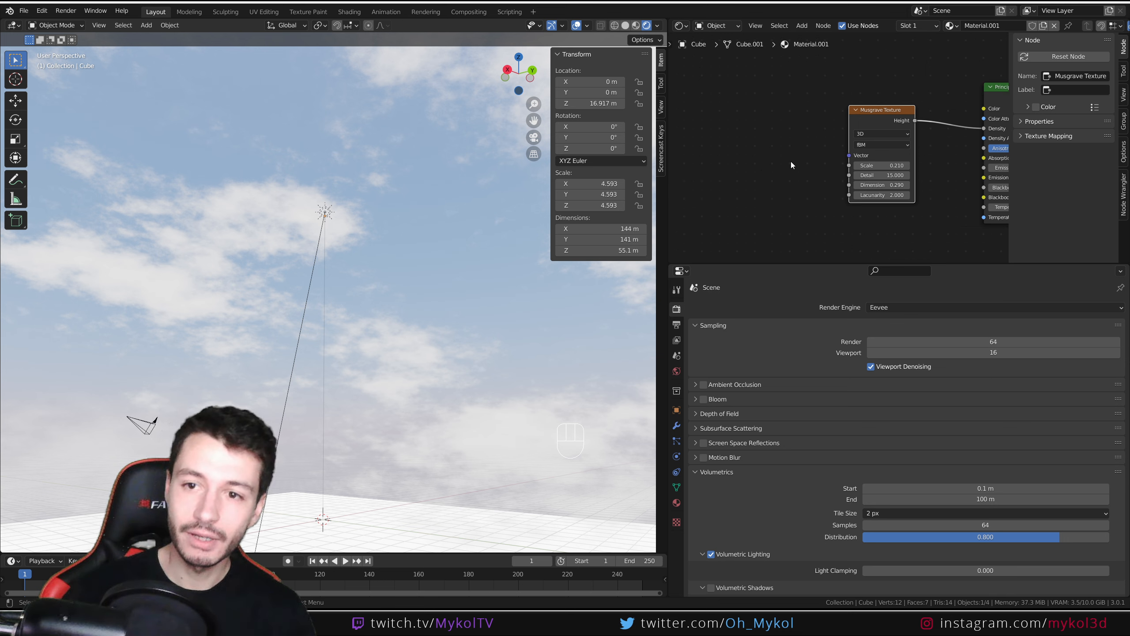
key("shift+a")
left_click(791, 161)
type("mapp")
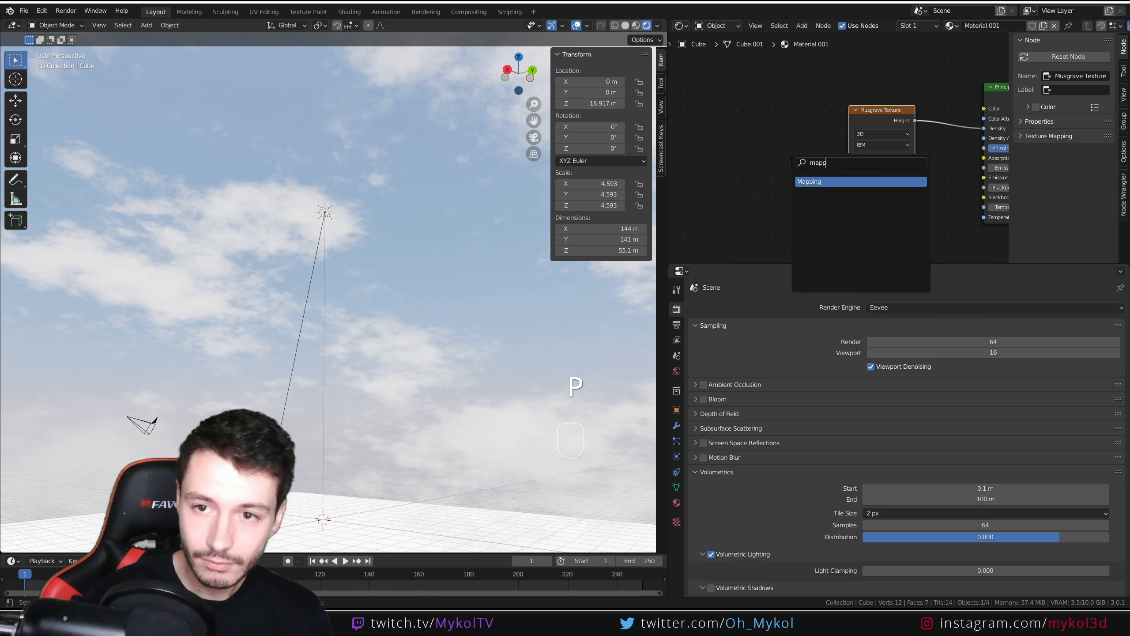
key("Return")
left_click(717, 110)
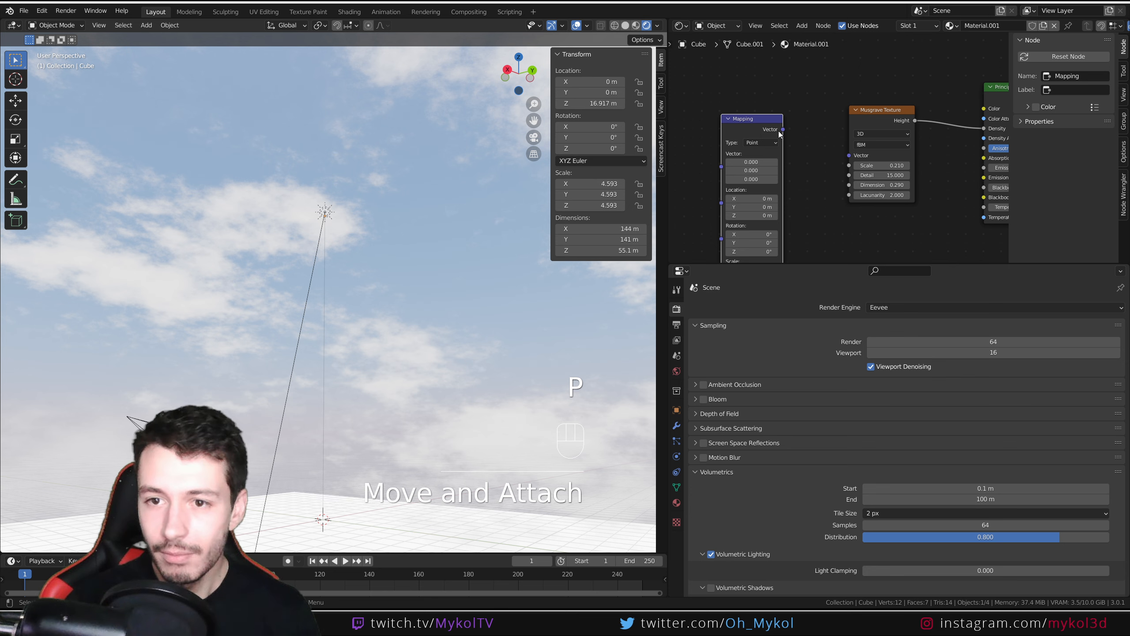
left_click_drag(783, 129, 848, 156)
- Add a Texture Coordinate node and connect its Generated output to the Mapping node's Vector input
middle_click_drag(832, 164, 978, 155)
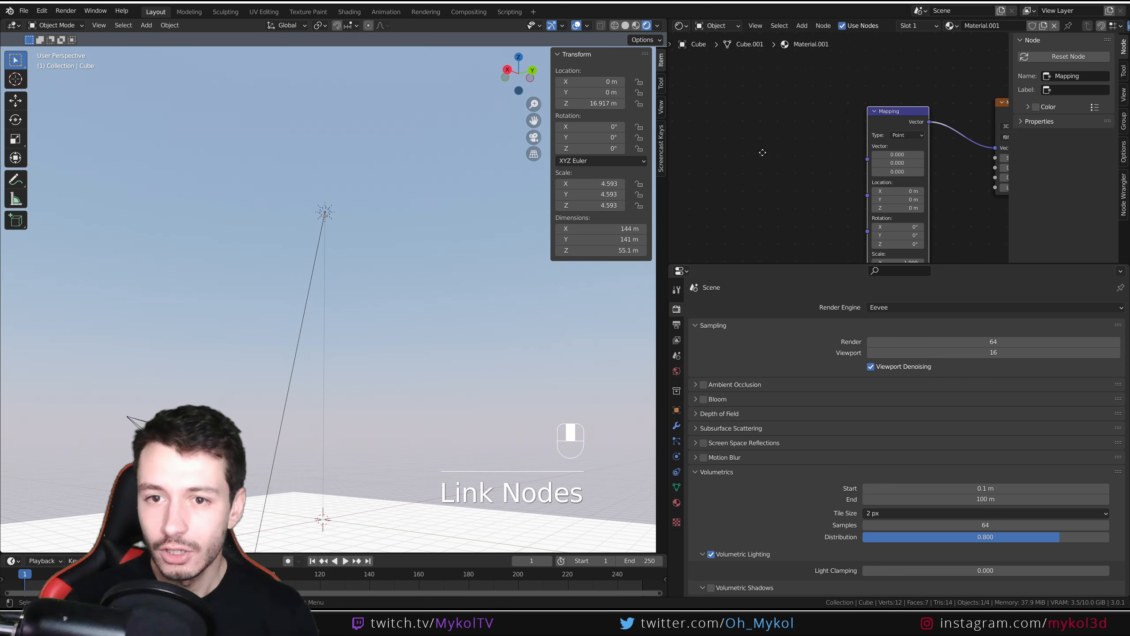
scroll(762, 152, "up", 1)
key("shift+a")
left_click(764, 153)
type("coor")
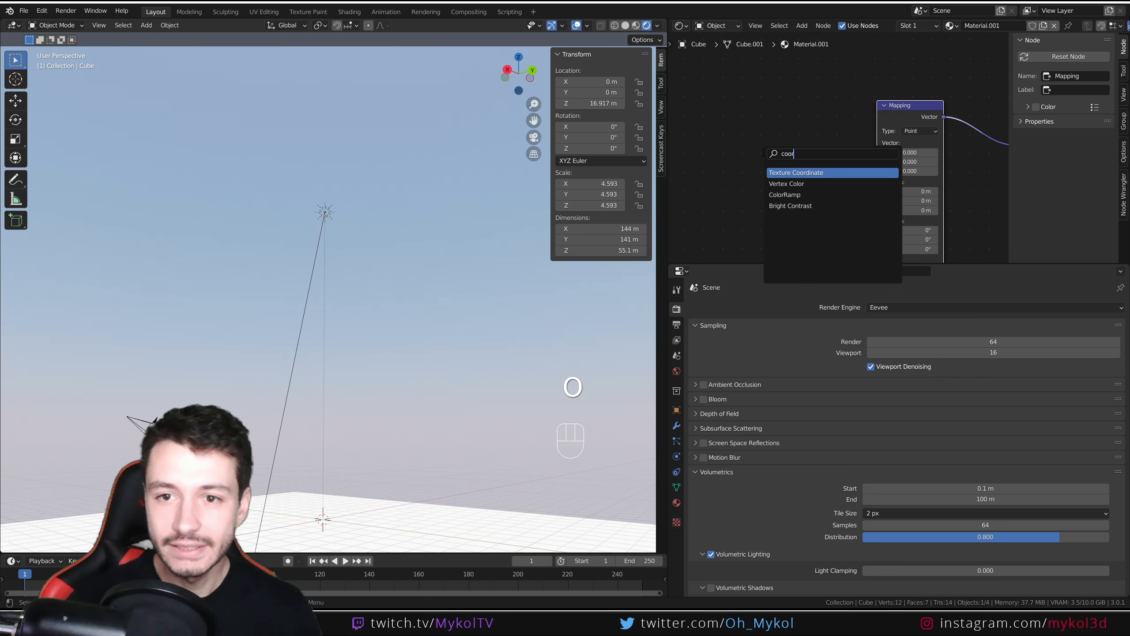
key("Return")
left_click(748, 126)
left_click_drag(798, 133, 879, 163)
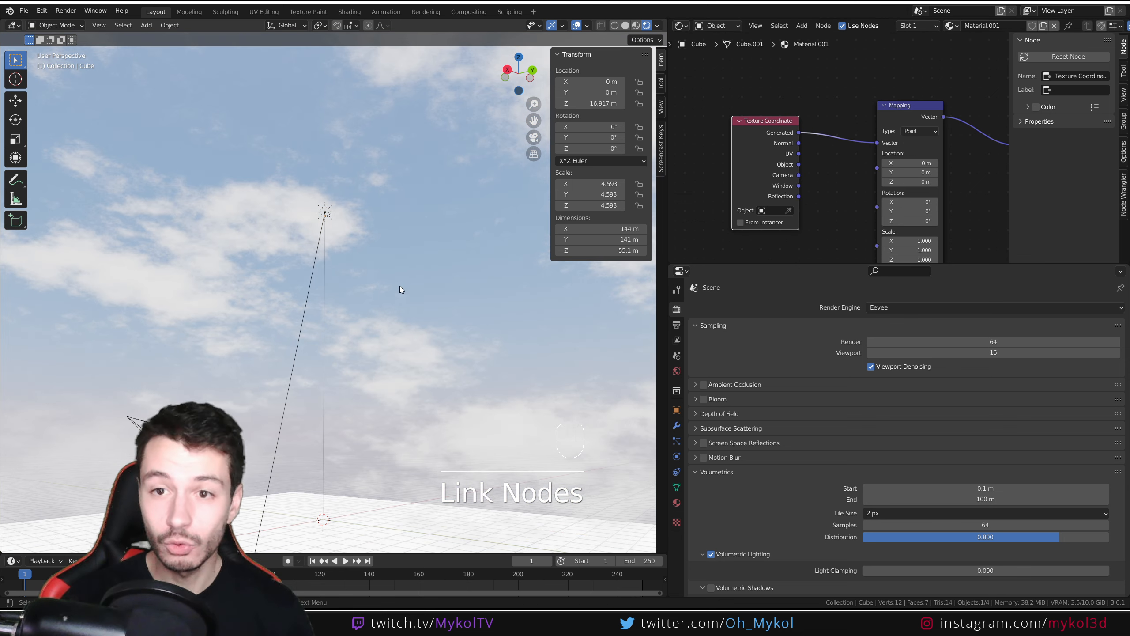
- Try a Location X of 0.05 m on the Mapping node, then undo the change
middle_click_drag(862, 199, 801, 154)
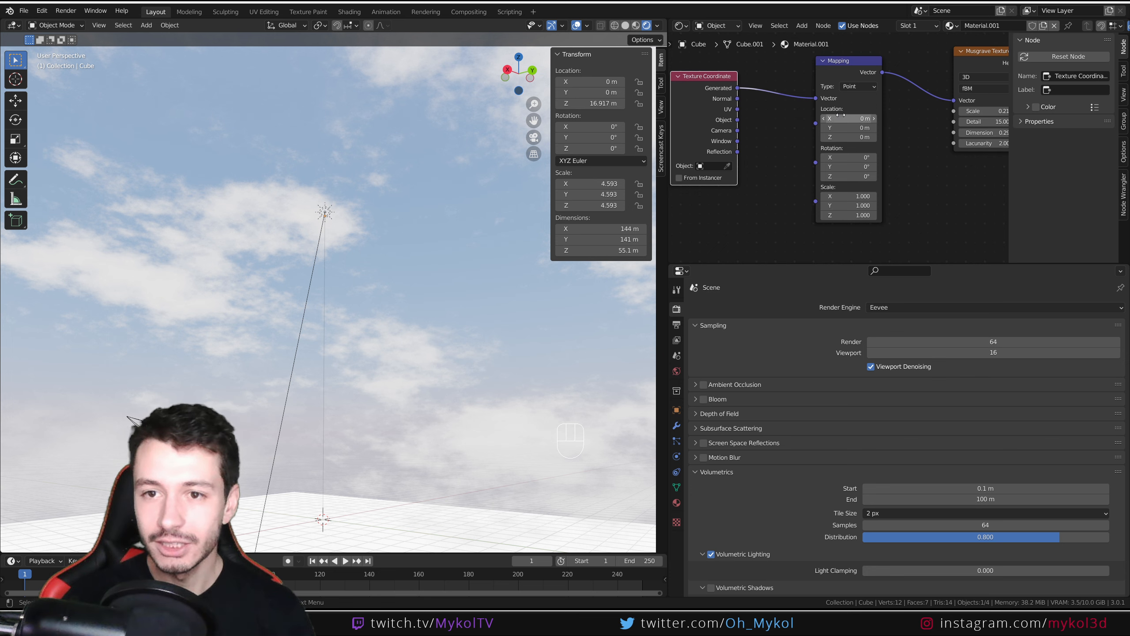
mouse_move(842, 117)
left_mouse_down()
mouse_move(883, 118)
mouse_move(836, 118)
left_mouse_up()
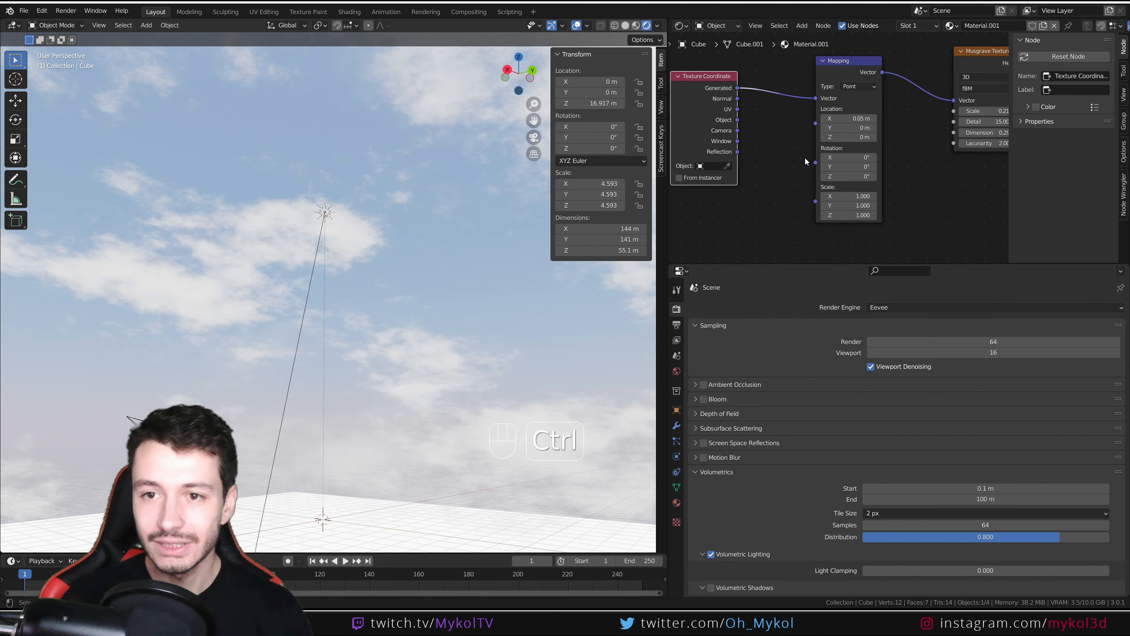
key("ctrl+z")
- Lower the Musgrave Texture's Scale to 0.170 and shift the Mapping node's Location X to 0.22 m
middle_click_drag(935, 170, 809, 184)
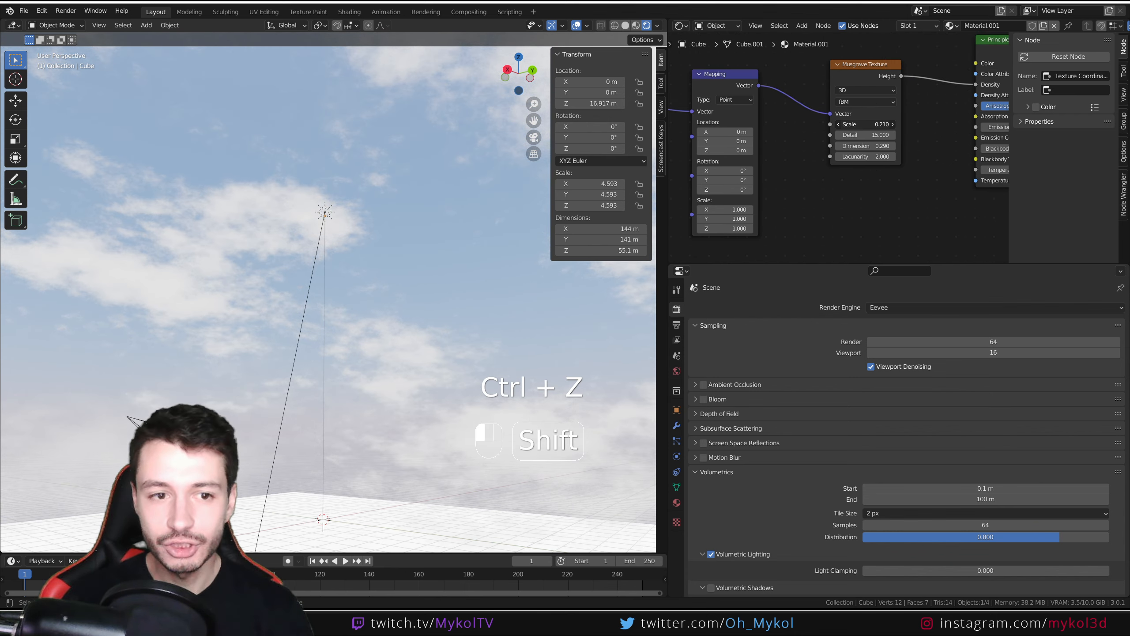
mouse_move(865, 124)
left_mouse_down("shift")
mouse_move(848, 124)
mouse_move(867, 130)
left_mouse_up("shift")
middle_click_drag(771, 152, 838, 154)
left_click_drag(796, 134, 735, 162, "shift")
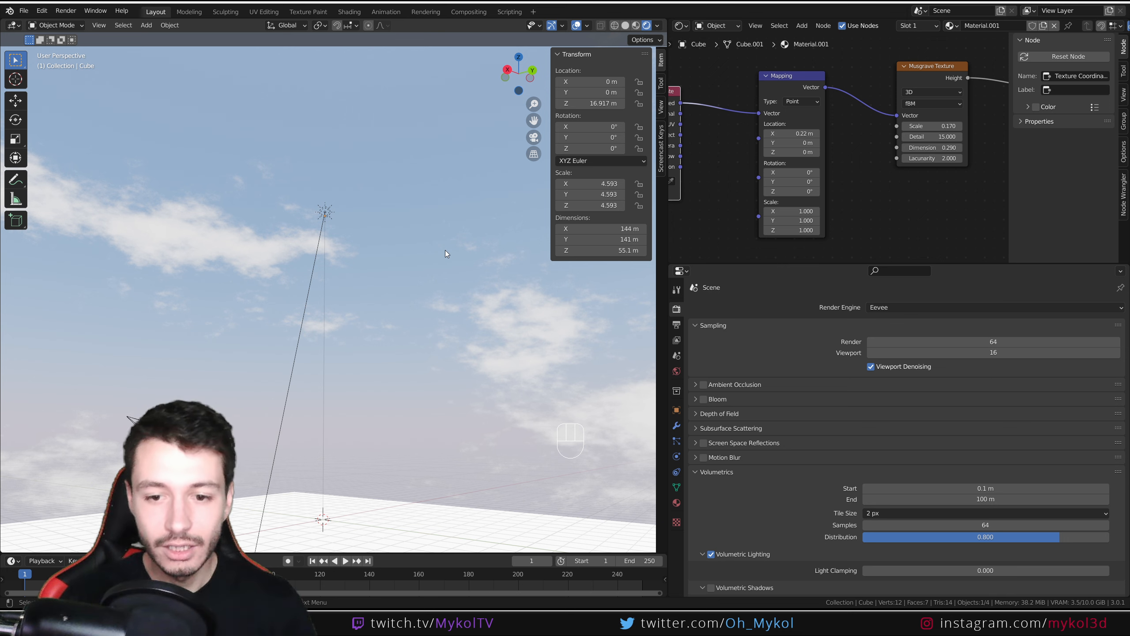
- Try a volumetrics End distance of 102 m in the render settings, then set it to 101 m
scroll(815, 489, "down", 3)
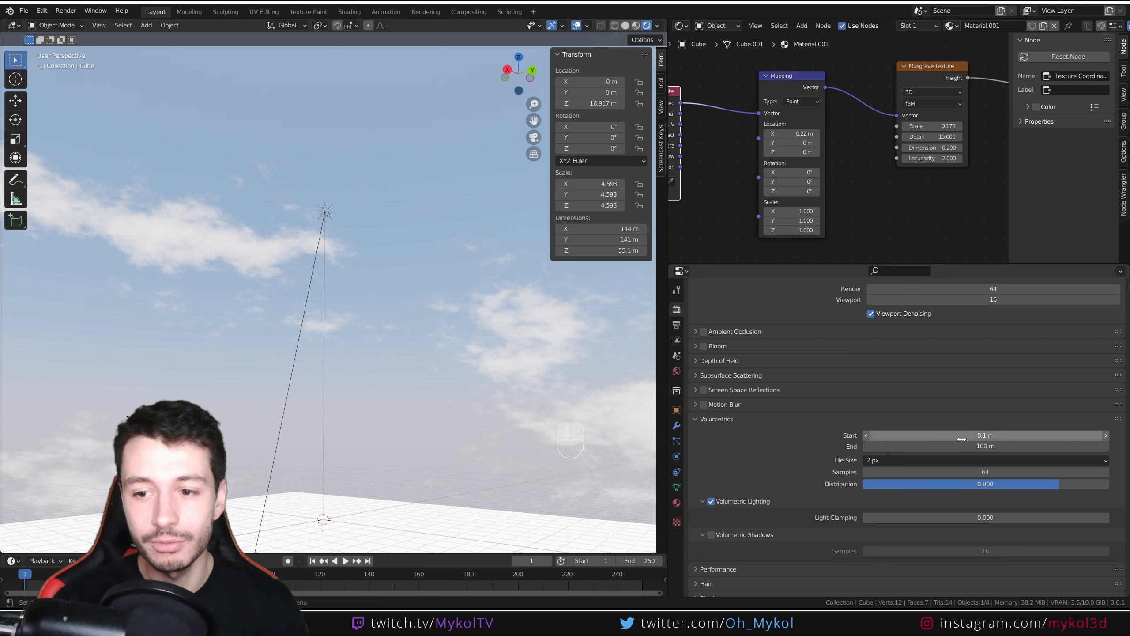
left_click_drag(943, 446, 935, 446, "shift")
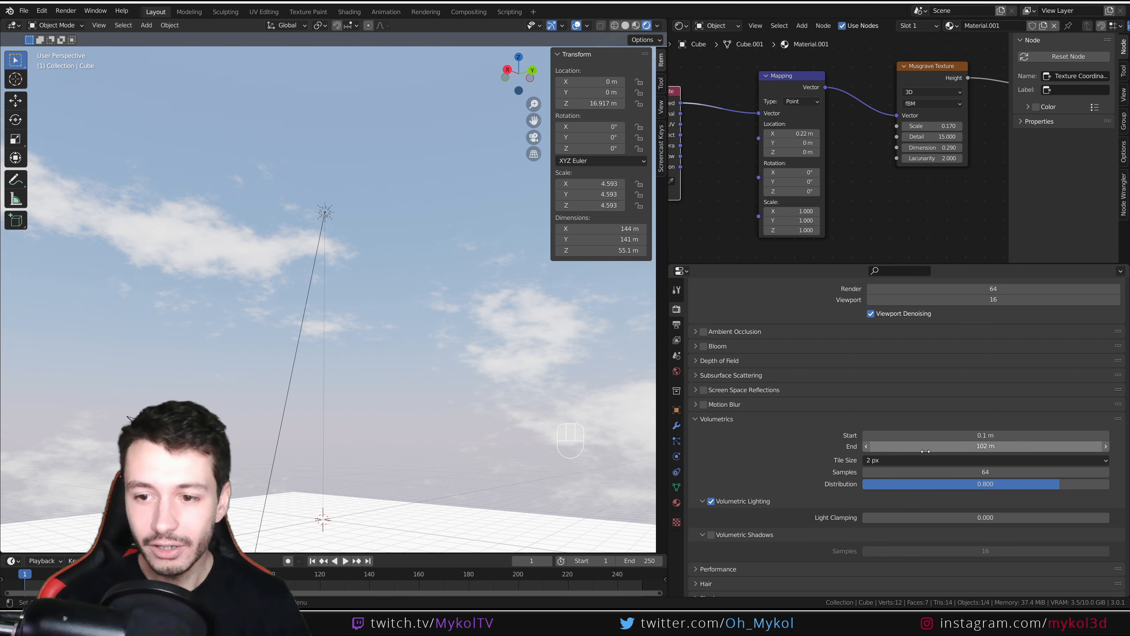
left_click_drag(944, 446, 917, 446, "shift")
- Hide the viewport overlays and examine the rendered clouds from a lower angle
middle_click_drag(460, 347, 468, 282)
left_click(576, 26)
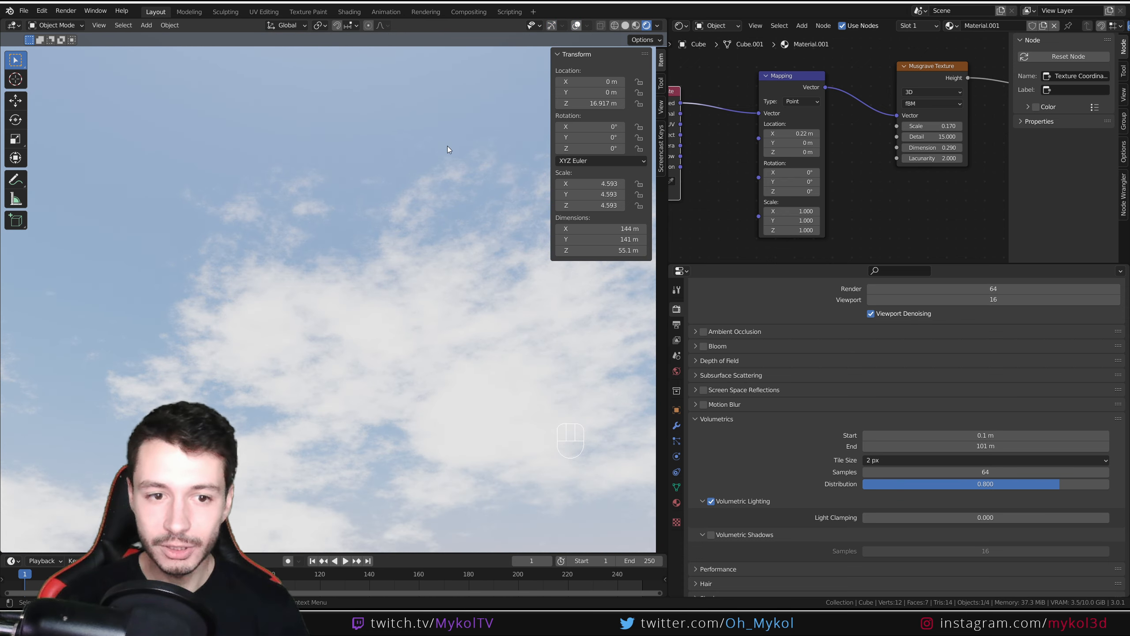
middle_click_drag(447, 146, 400, 317)
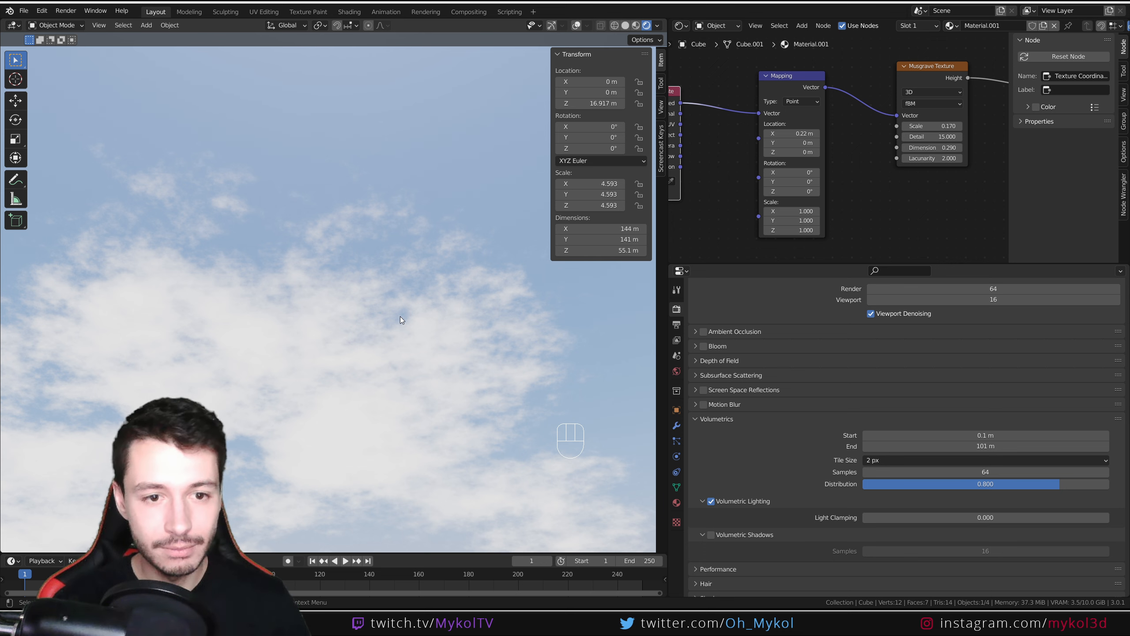
- In solid shading, add a UV sphere, move it along X beside the cloud box, and scale it to about 121 m across
left_click(626, 25)
scroll(398, 291, "down", 10)
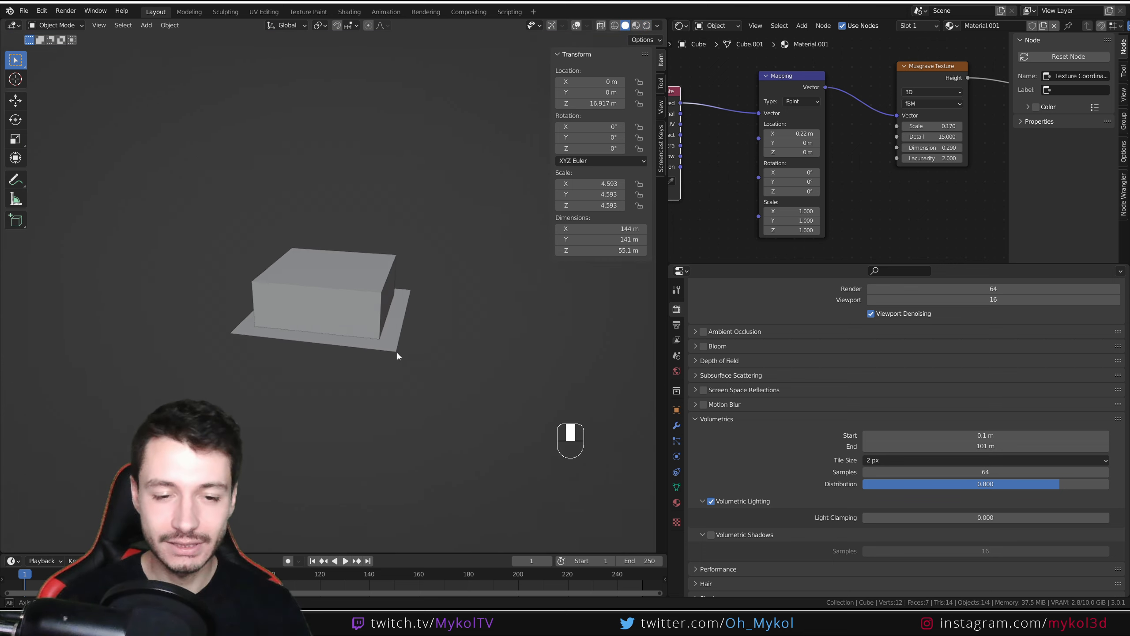
middle_click_drag(416, 343, 372, 335, "shift")
key("shift+a")
mouse_move(372, 335)
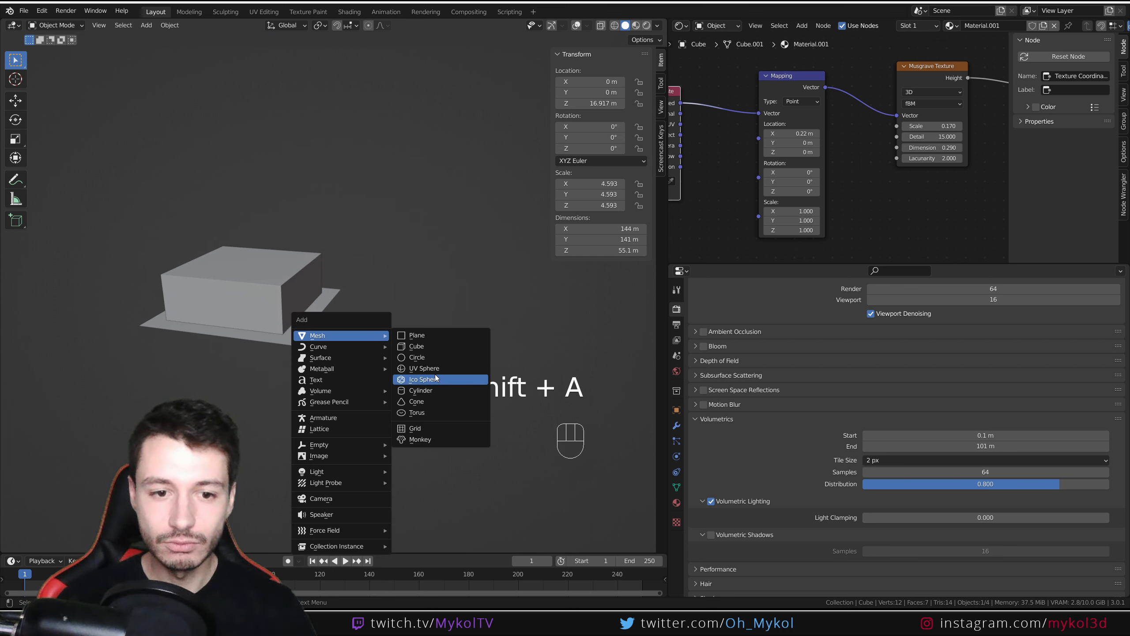
left_click(424, 368)
key("g")
key("x")
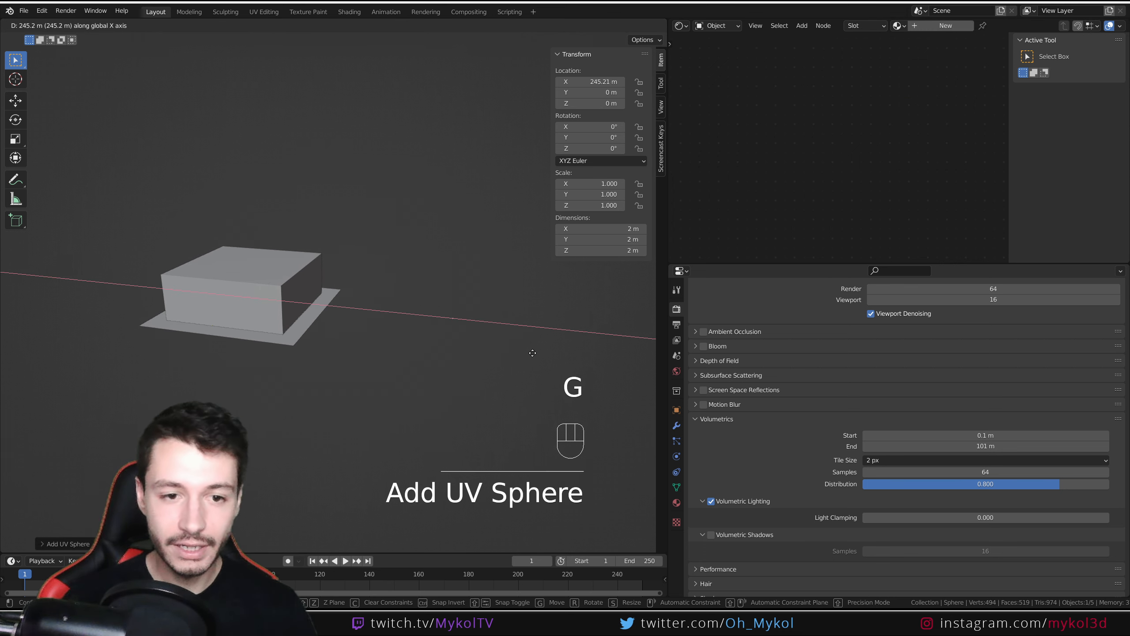
left_click(432, 332)
key("s")
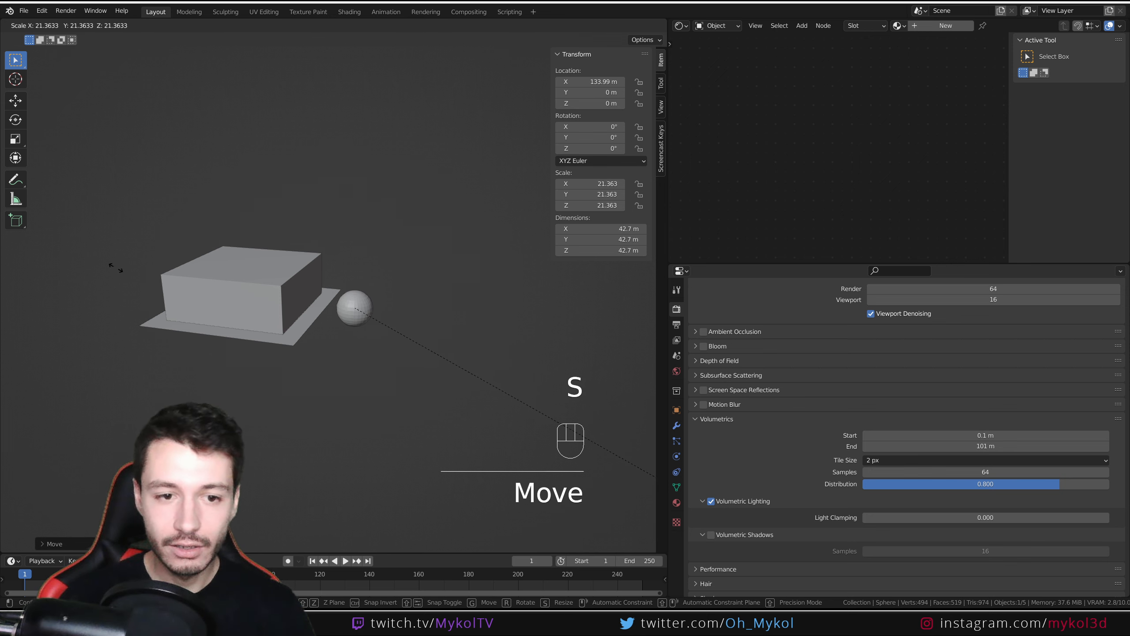
left_click(455, 63)
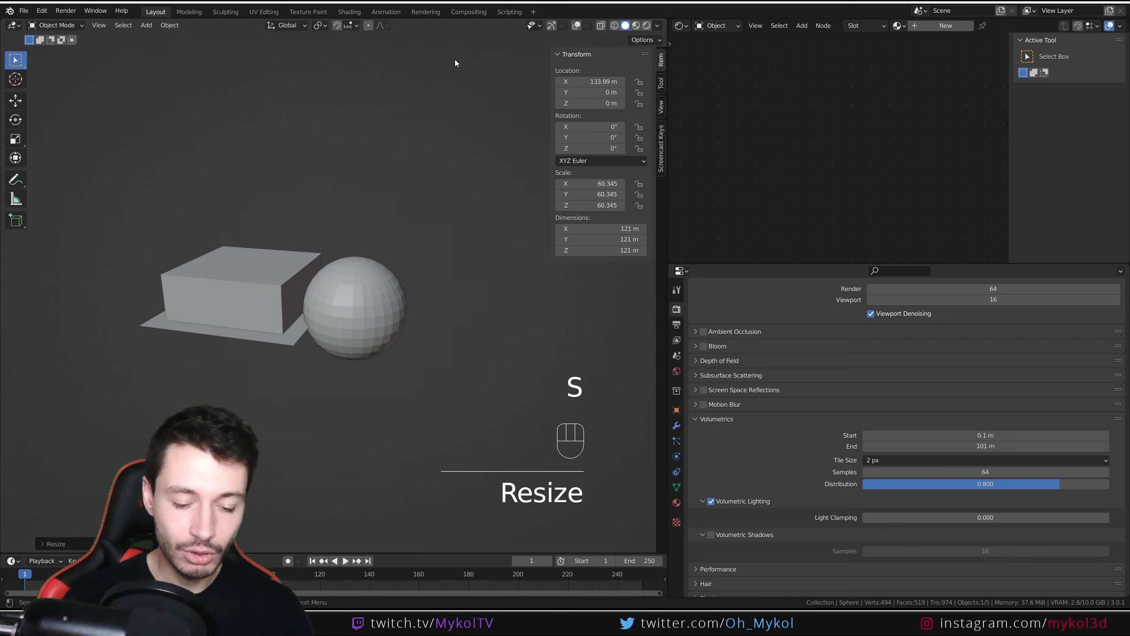
- Move the sphere farther from the cloud box to about X 274 m and shade it smooth
key("g")
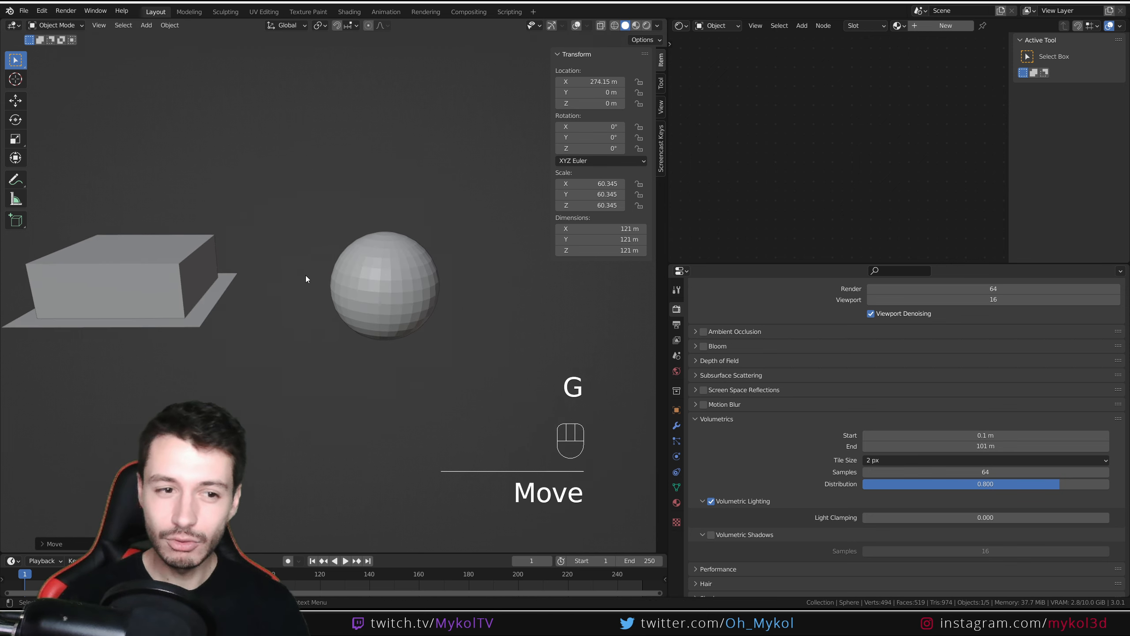
left_click(394, 279)
right_click(394, 279)
left_click(389, 278)
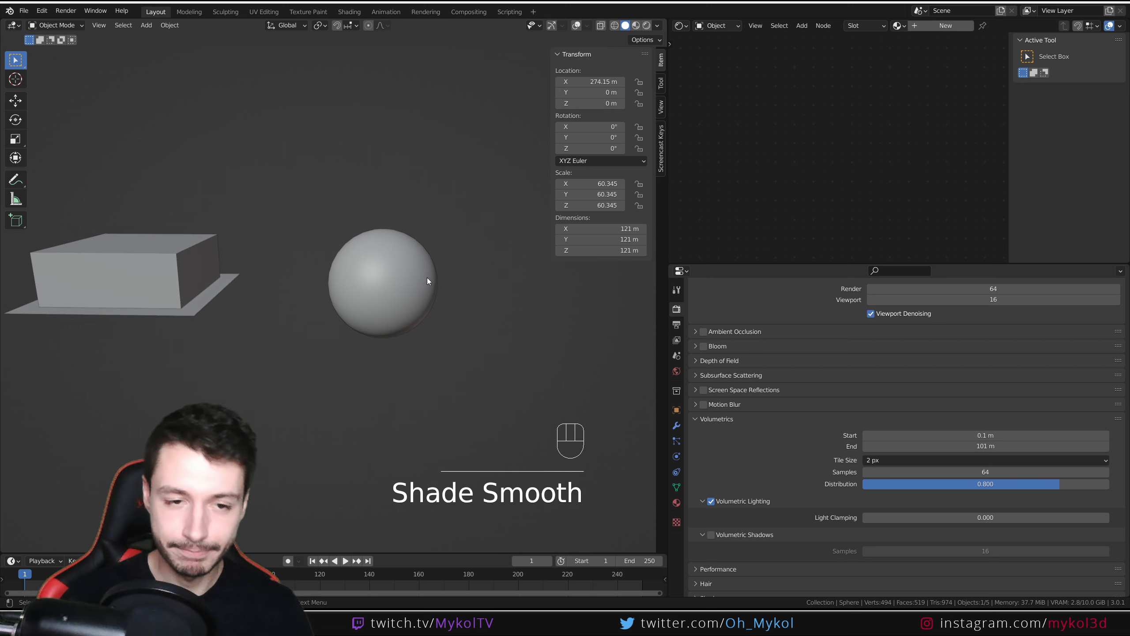
- Open the sphere for mesh editing in front view with the viewport overlays shown
key("KP_1")
key("Tab")
key("Tab")
key("Tab")
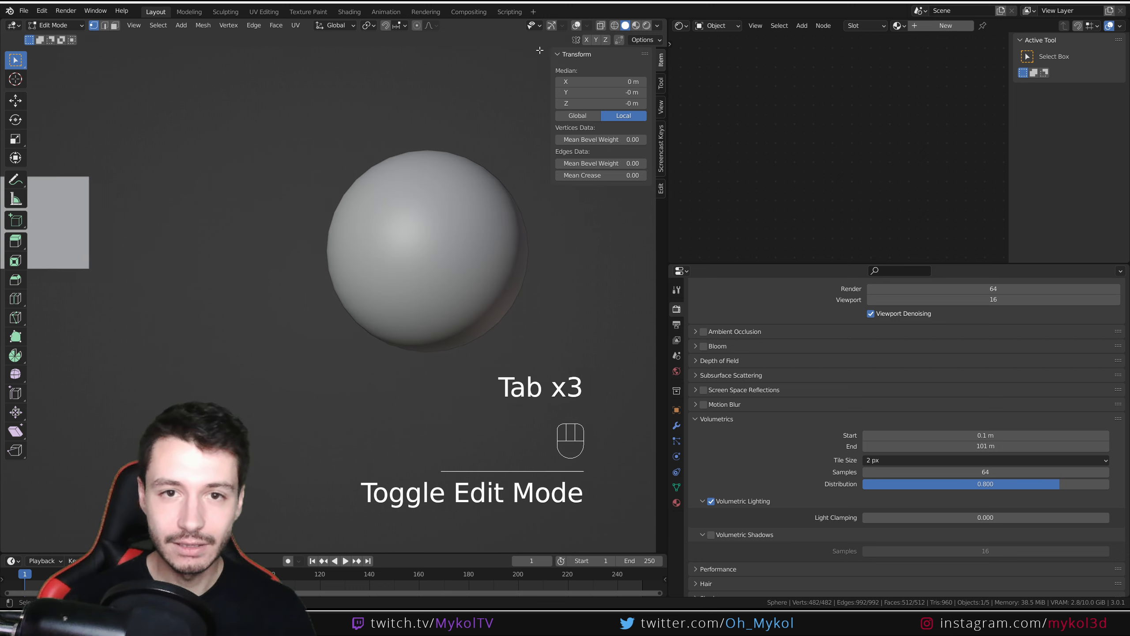
left_click(576, 25)
middle_click_drag(468, 222, 371, 193, "shift")
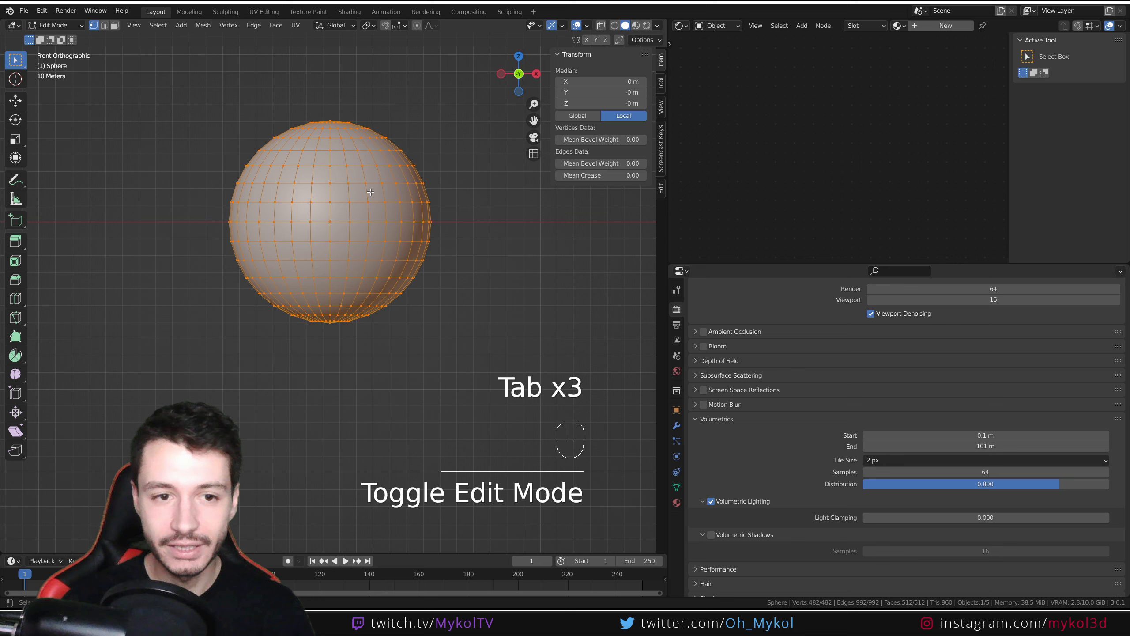
- Using face selection in wireframe, delete the faces of the sphere's lower half, then return to Object Mode in solid shading
left_click(115, 26)
left_click(440, 285)
key("z")
left_click(248, 295)
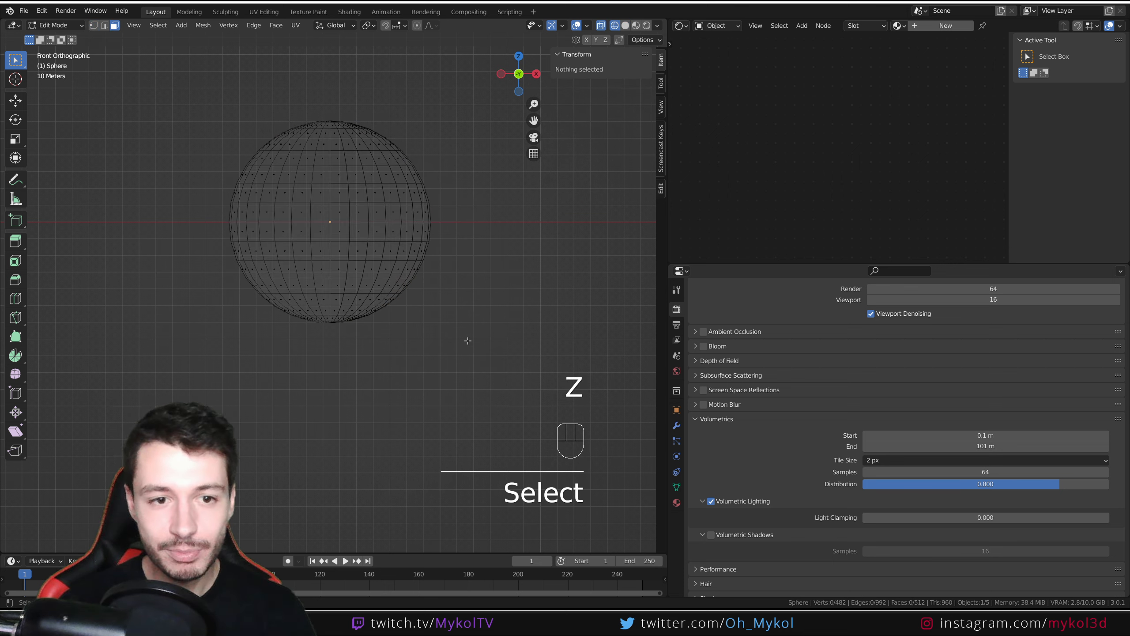
left_click_drag(494, 355, 160, 223)
key("x")
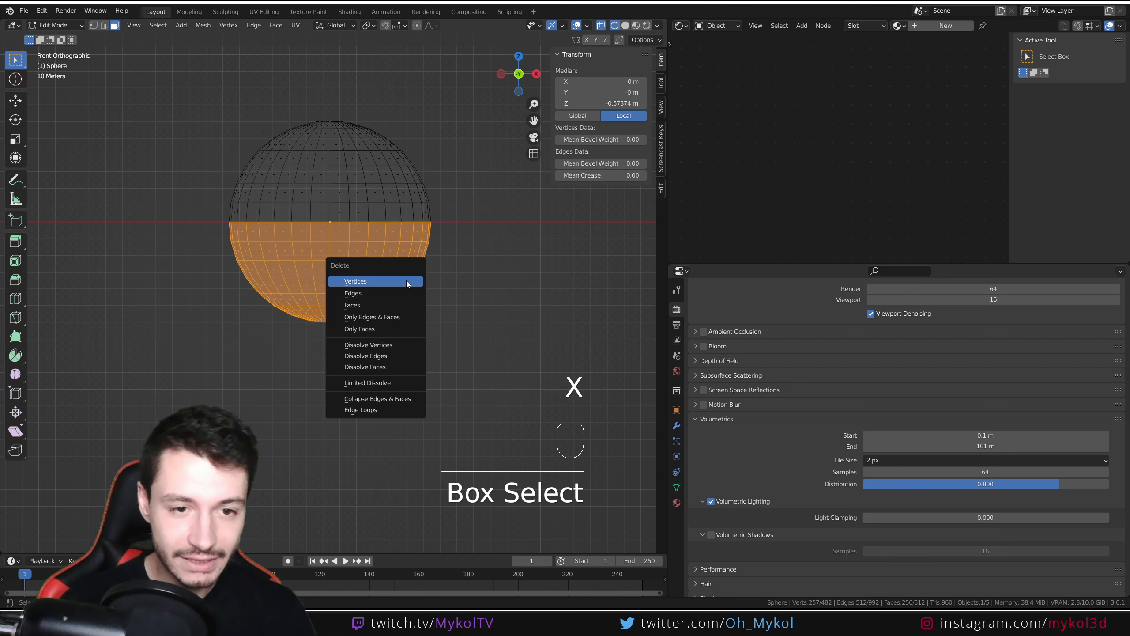
left_click(390, 305)
key("Tab")
key("z")
left_click(521, 284)
- Examine the half-sphere dome from several angles in rendered shading, then return to solid shading
middle_click_drag(522, 288, 374, 240)
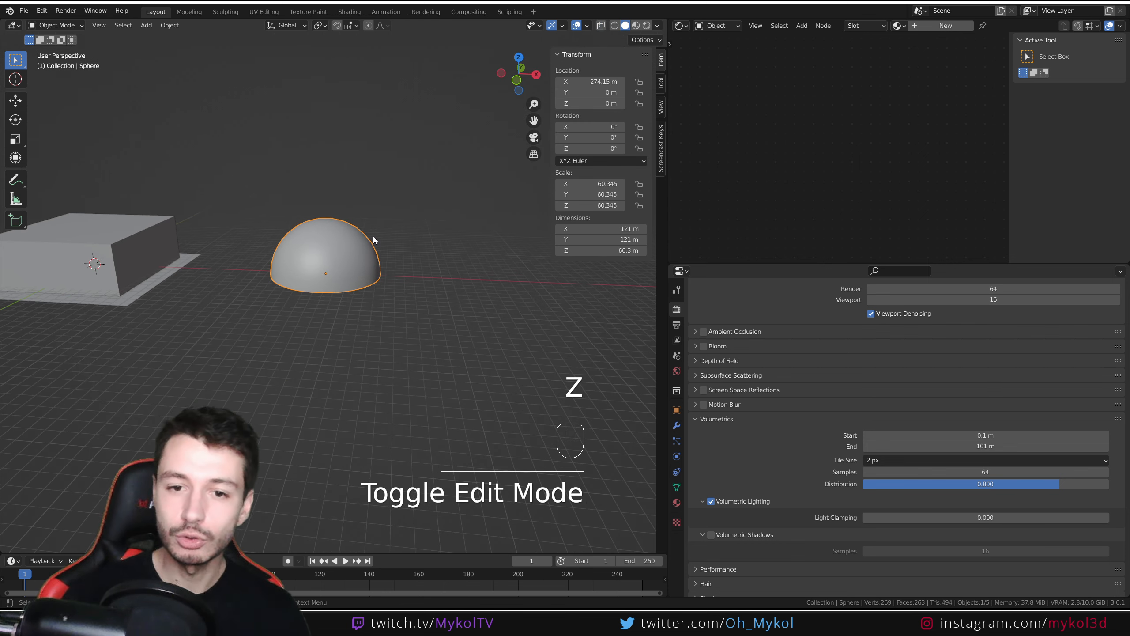
scroll(369, 239, "up", 1)
middle_click_drag(364, 236, 406, 397, "shift")
left_click(648, 25)
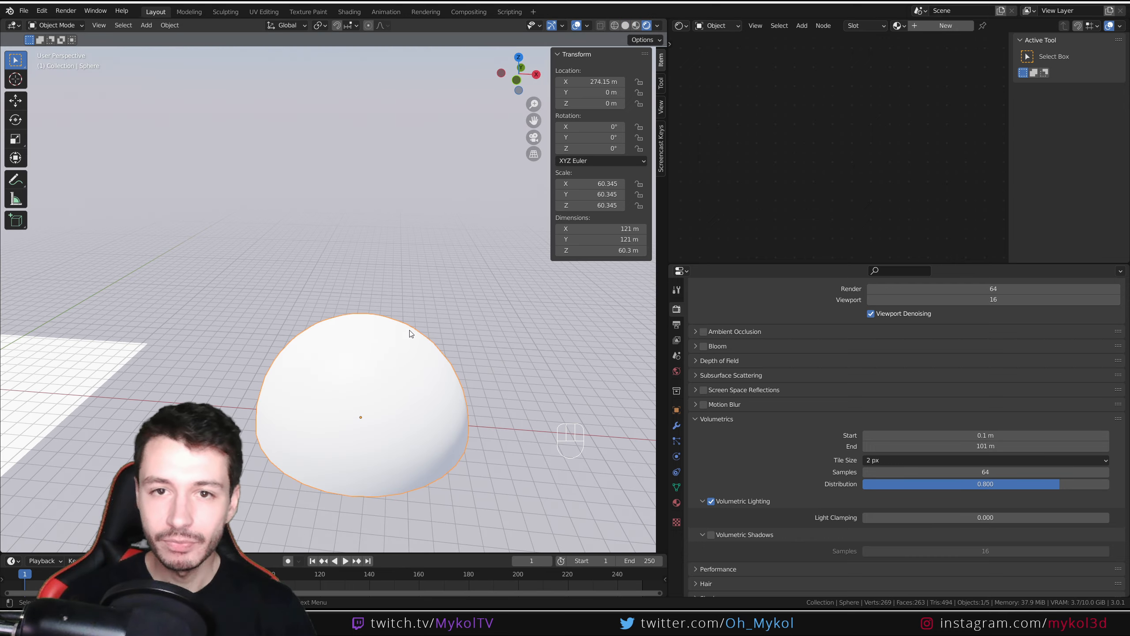
mouse_move(410, 334)
middle_mouse_down()
mouse_move(425, 264)
mouse_move(435, 328)
mouse_move(390, 279)
mouse_move(376, 191)
mouse_move(387, 283)
middle_mouse_up()
scroll(394, 295, "up", 3)
scroll(386, 289, "down", 3)
left_click(626, 25)
mouse_move(396, 241)
middle_mouse_down()
mouse_move(396, 197)
mouse_move(384, 223)
middle_mouse_up()
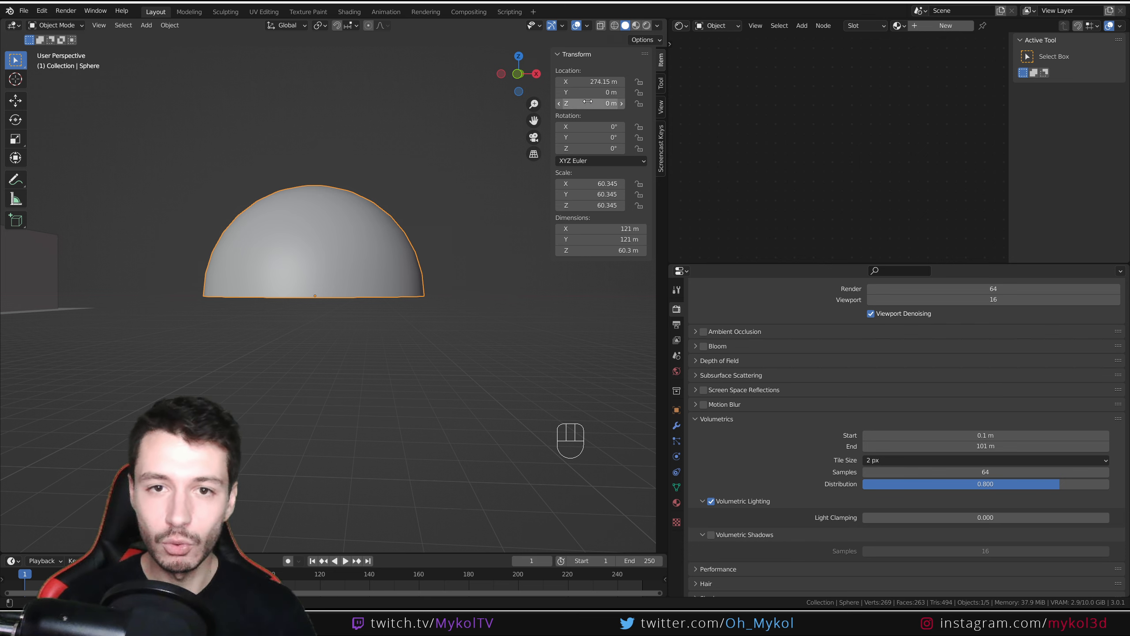
- Turn on the Face Orientation overlay and inspect the dome's outer and inner surfaces
left_click(588, 25)
left_click(519, 222)
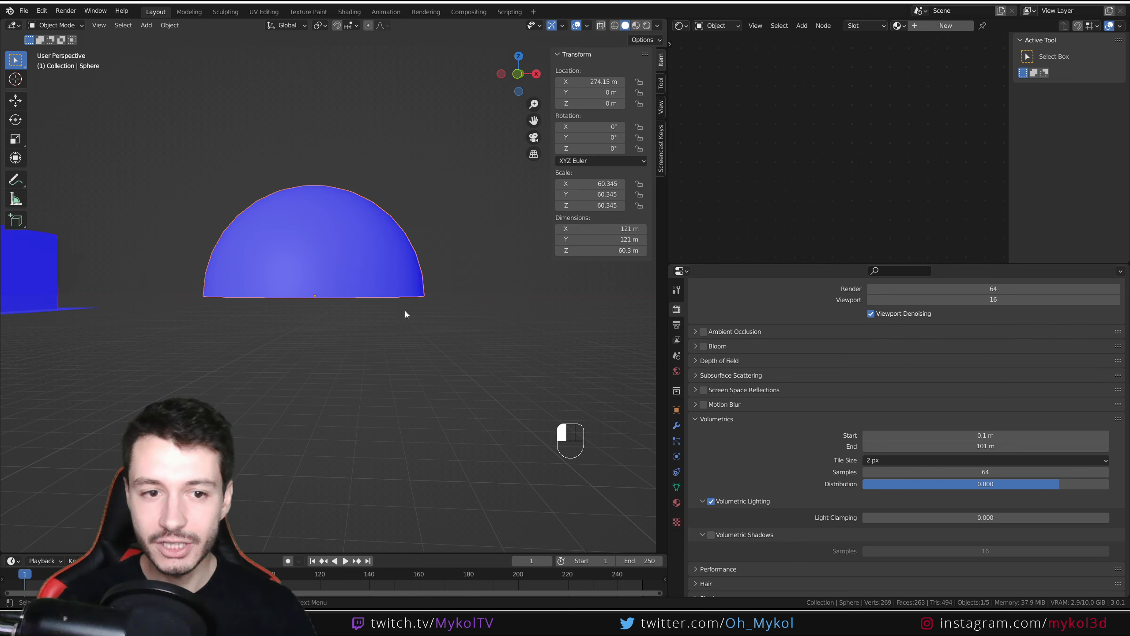
middle_click_drag(405, 310, 399, 271)
scroll(400, 274, "up", 5)
scroll(379, 303, "down", 3)
scroll(364, 317, "up", 4)
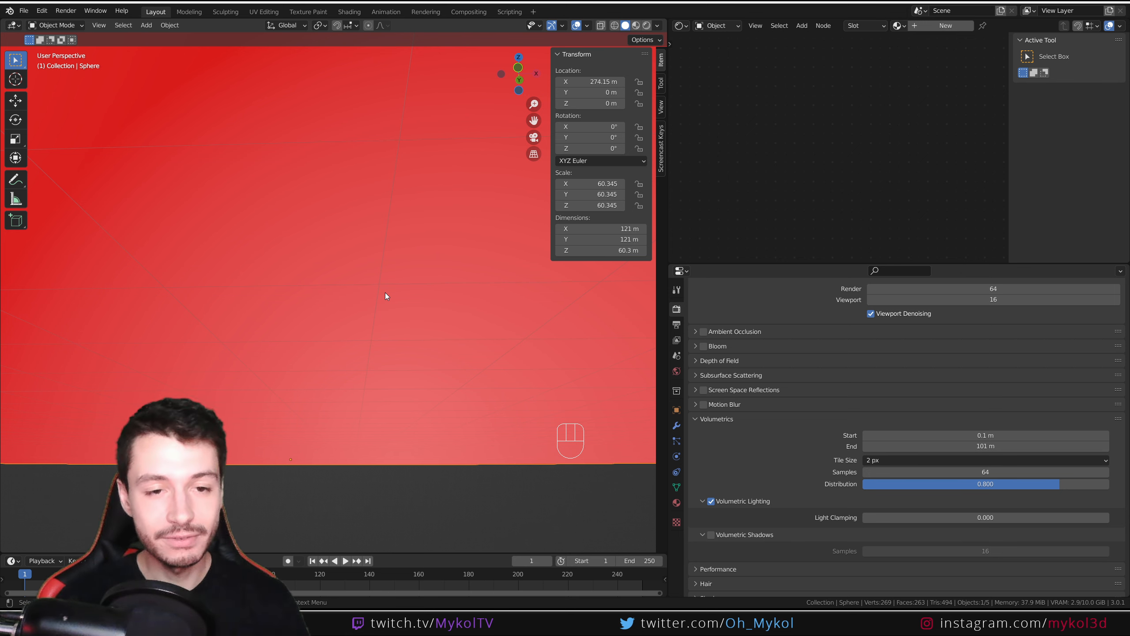
scroll(385, 292, "down", 5)
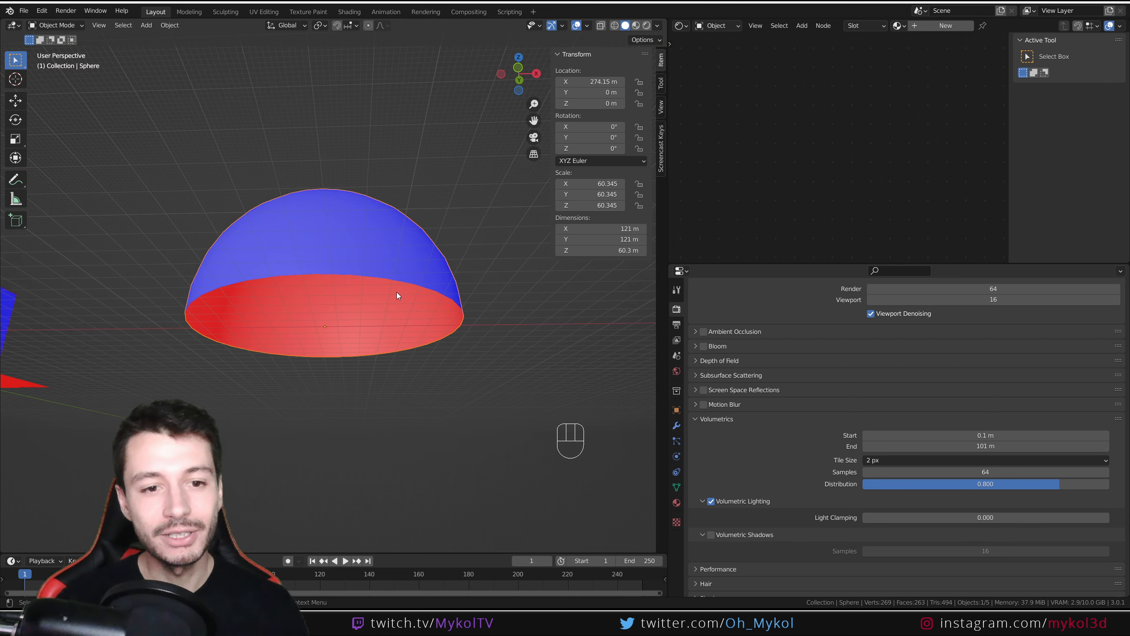
- Select the dome's whole mesh in Edit Mode and flip its normals to face inward
key("Tab")
key("a")
key("shift+n")
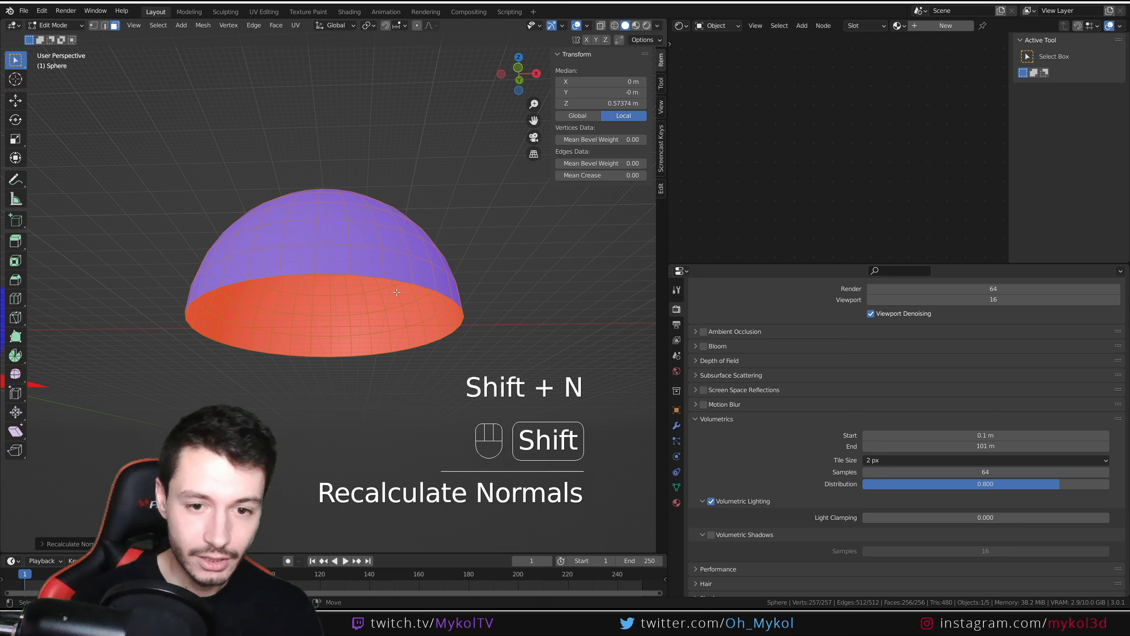
key("ctrl+n")
key("Escape")
key("n")
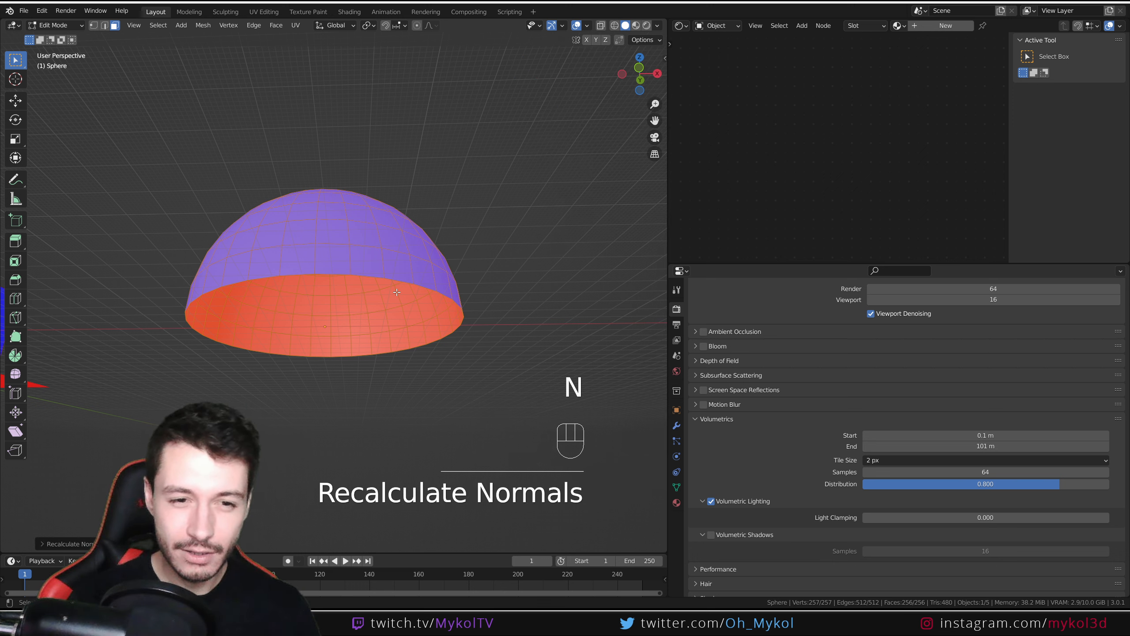
key("alt+n")
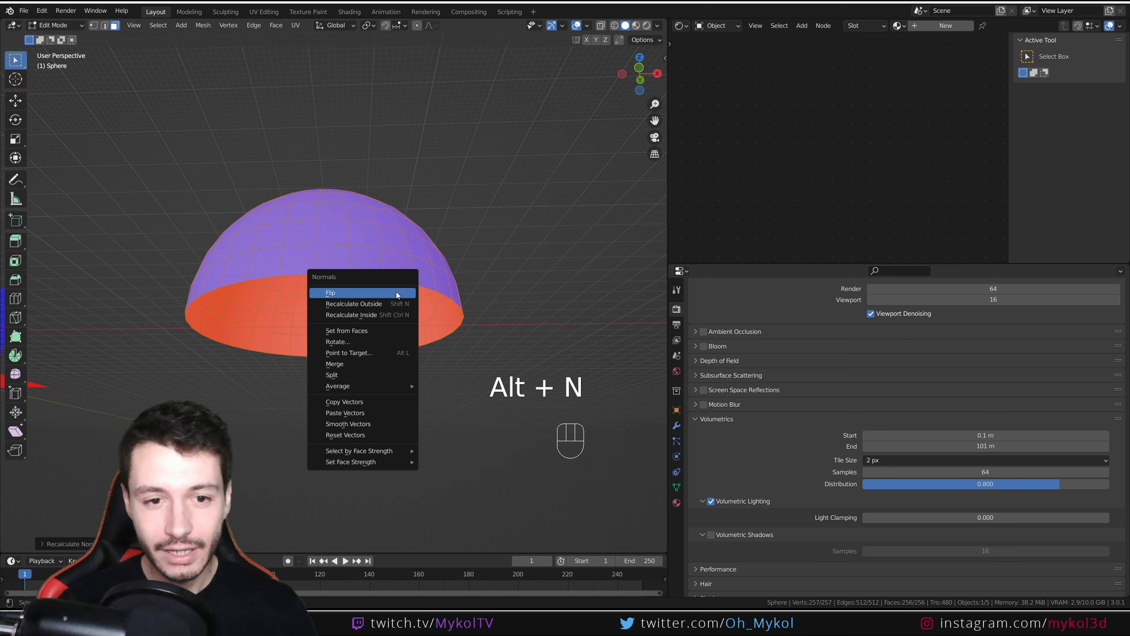
left_click(396, 292)
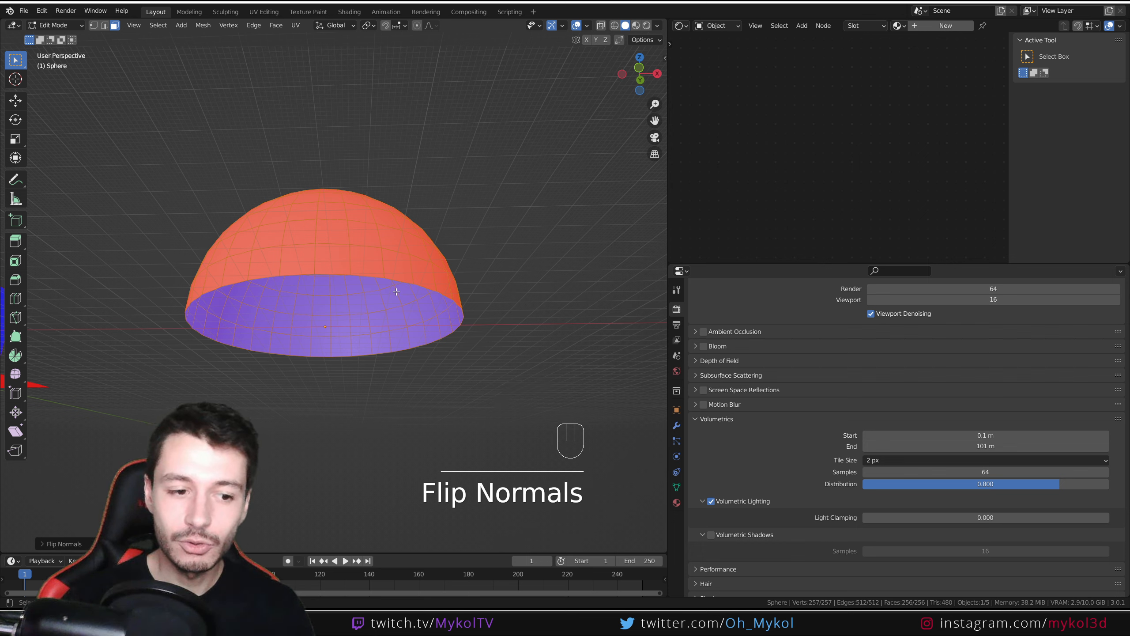
- Return the flipped dome to Object Mode and turn off the Face Orientation overlay
key("Tab")
key("n")
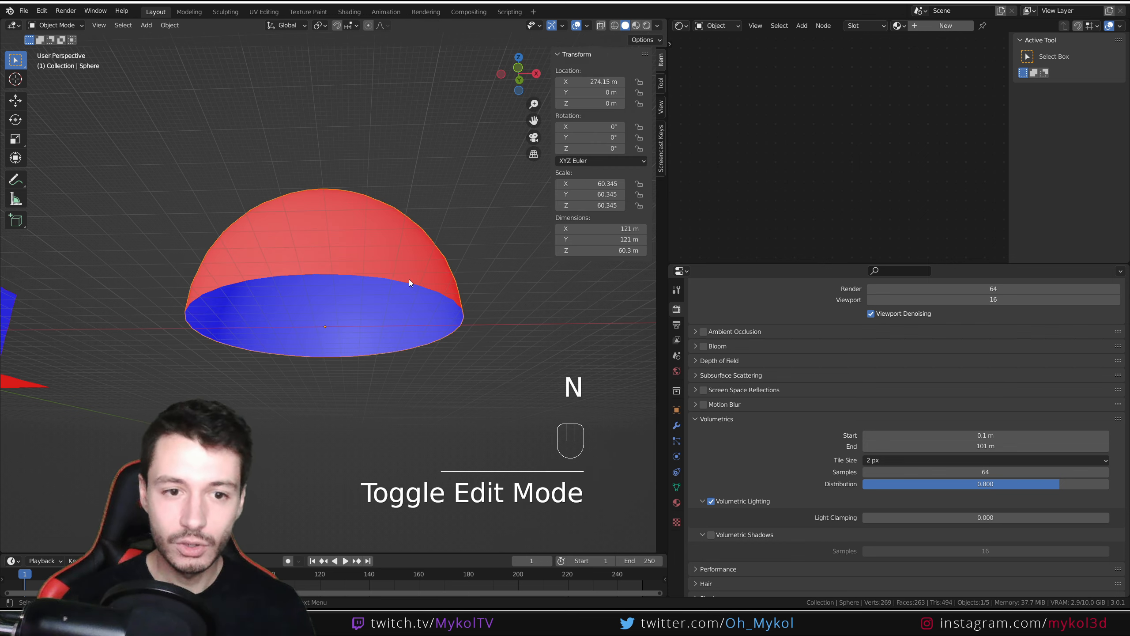
scroll(392, 258, "up", 3)
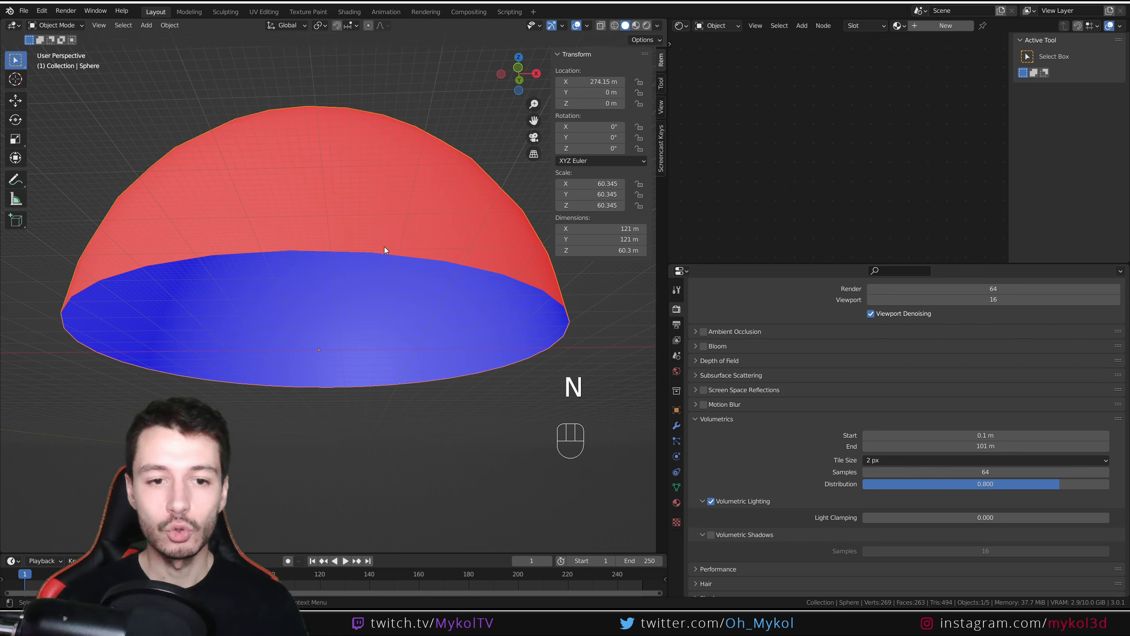
middle_click_drag(384, 250, 646, 79)
left_click(592, 25)
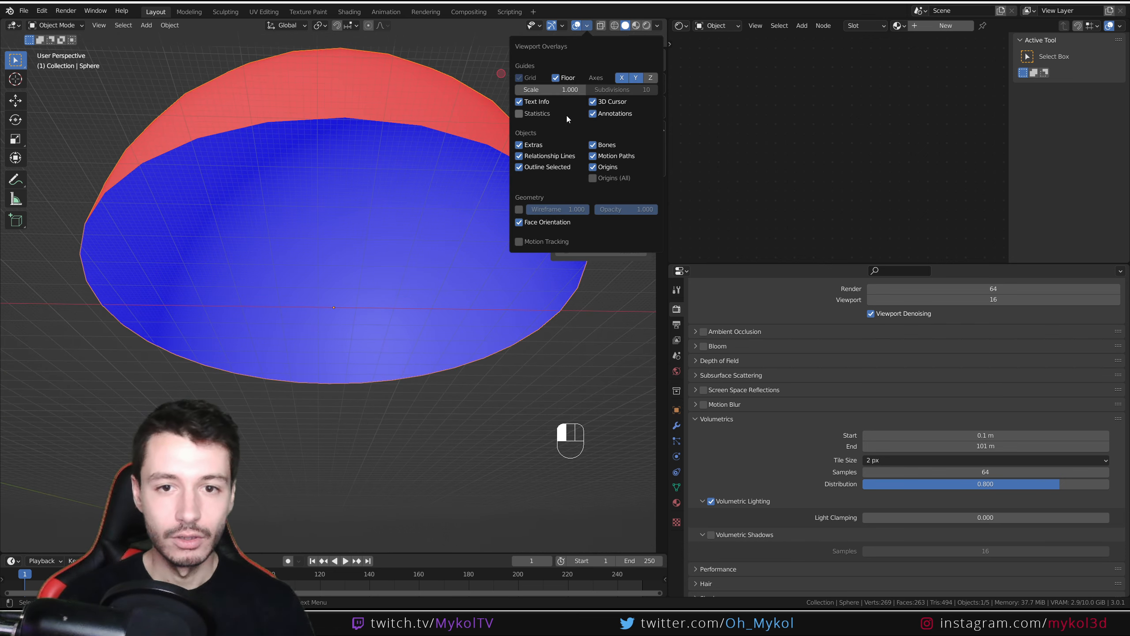
left_click(518, 221)
scroll(427, 232, "up", 5)
key("n")
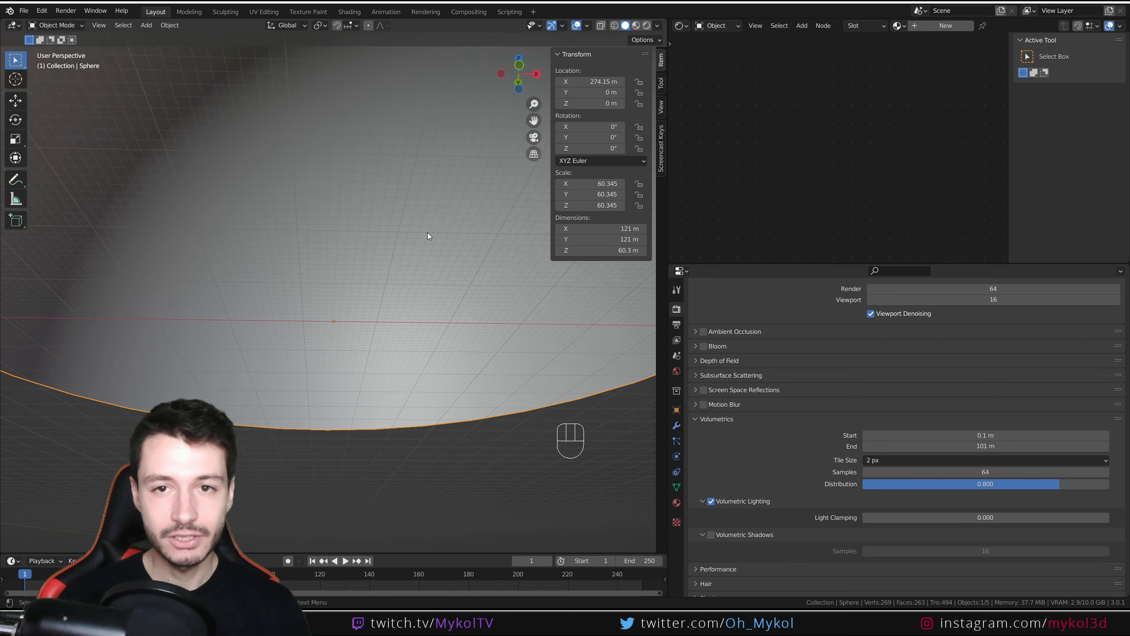
- Switch the viewport to rendered shading and create a new material on the half-sphere dome
left_click(646, 25)
scroll(403, 175, "down", 2)
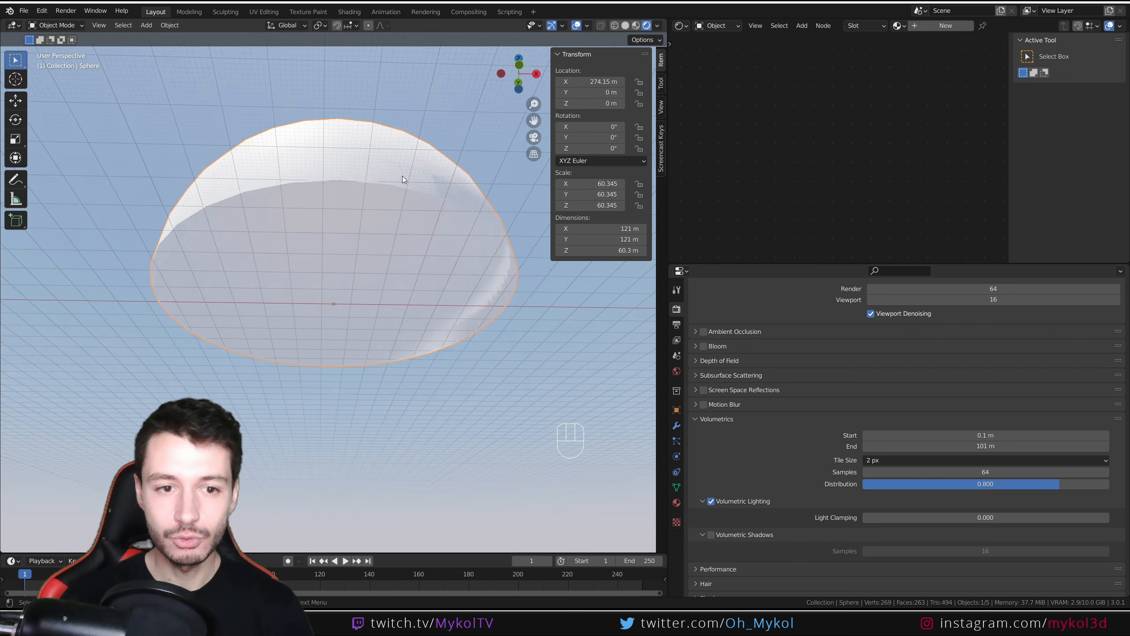
left_click(938, 27)
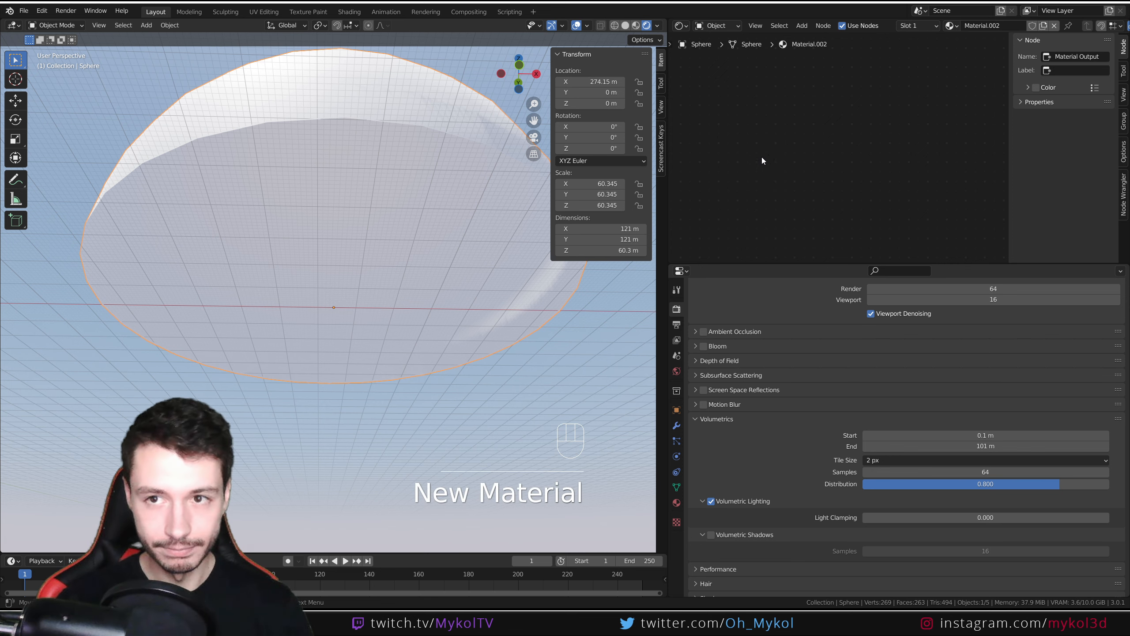
scroll(805, 194, "up", 3)
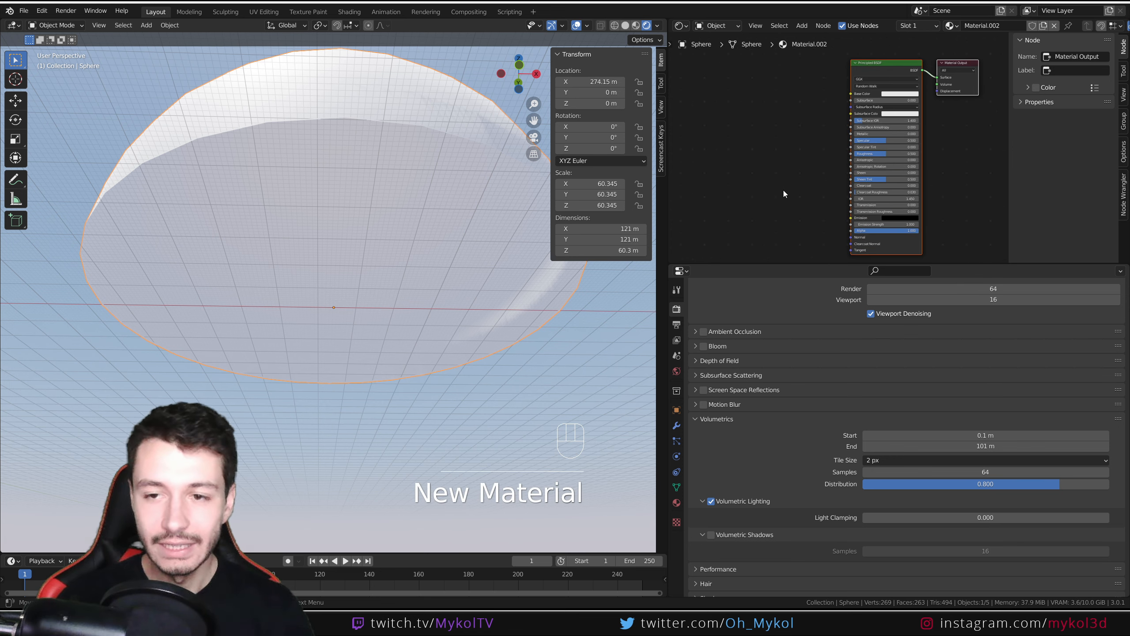
- In the cloud box's material, select the Texture Coordinate, Mapping and Musgrave Texture nodes and copy them
scroll(329, 206, "down", 10)
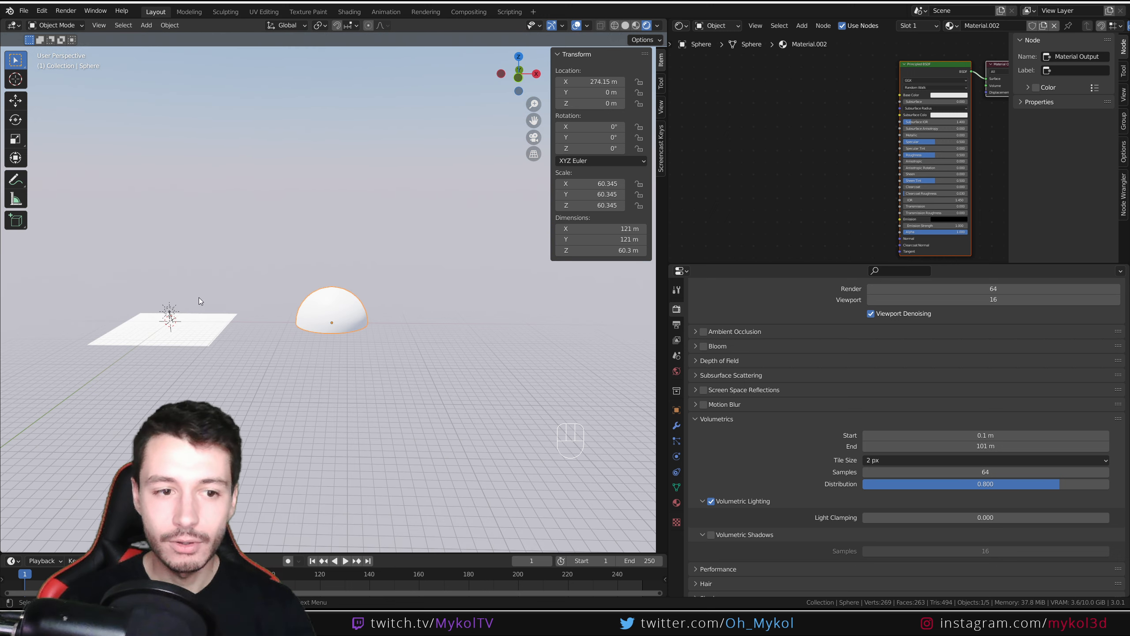
left_click(198, 297)
scroll(864, 172, "down", 1)
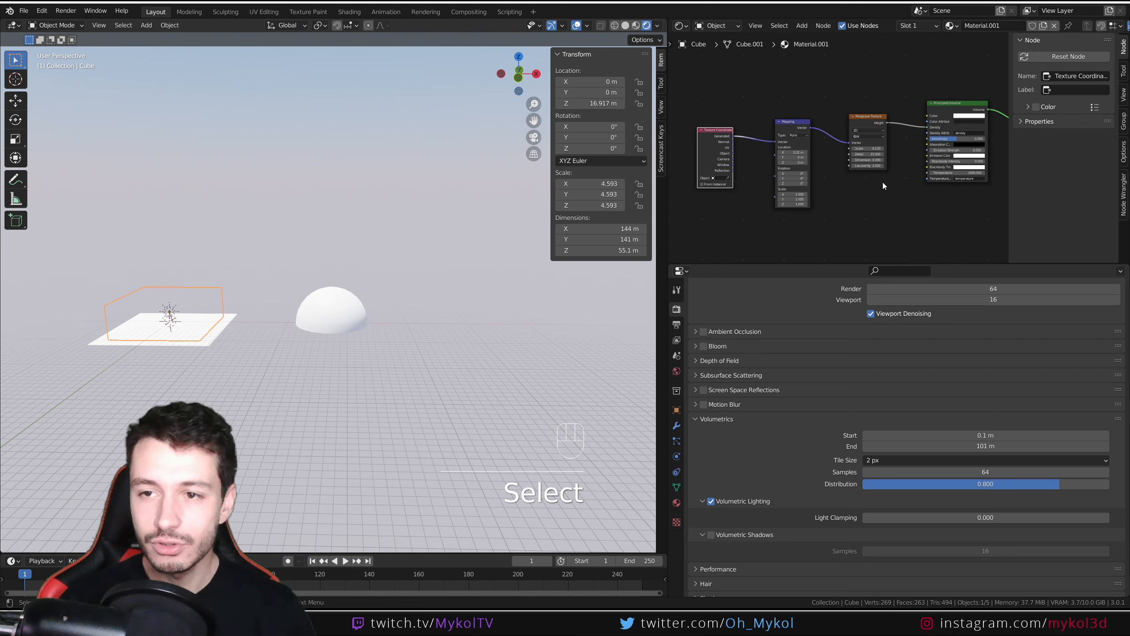
middle_click_drag(883, 184, 868, 182)
left_click_drag(896, 234, 674, 83)
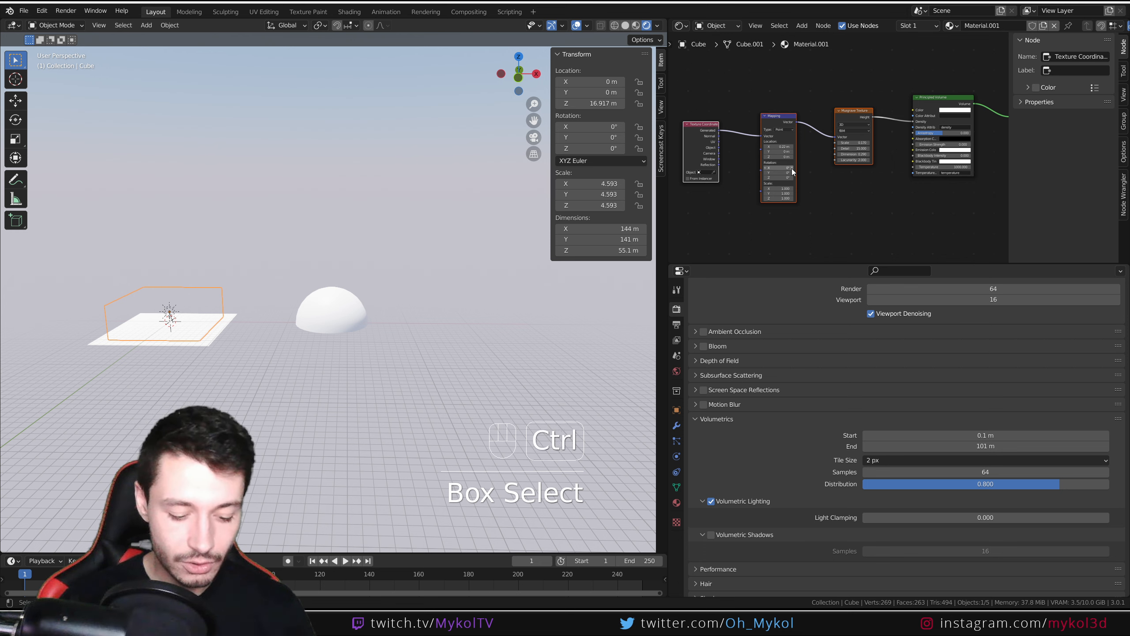
key("ctrl+c")
- Try to paste the copied nodes into the dome's material
left_click(323, 320)
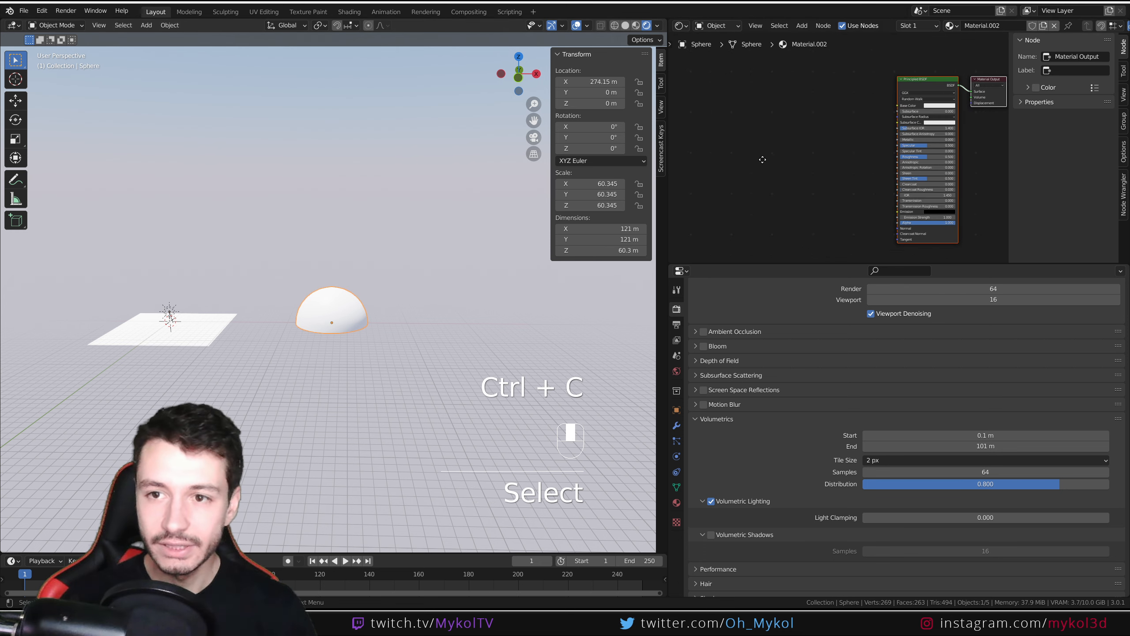
key("ctrl+v")
key("ctrl+v")
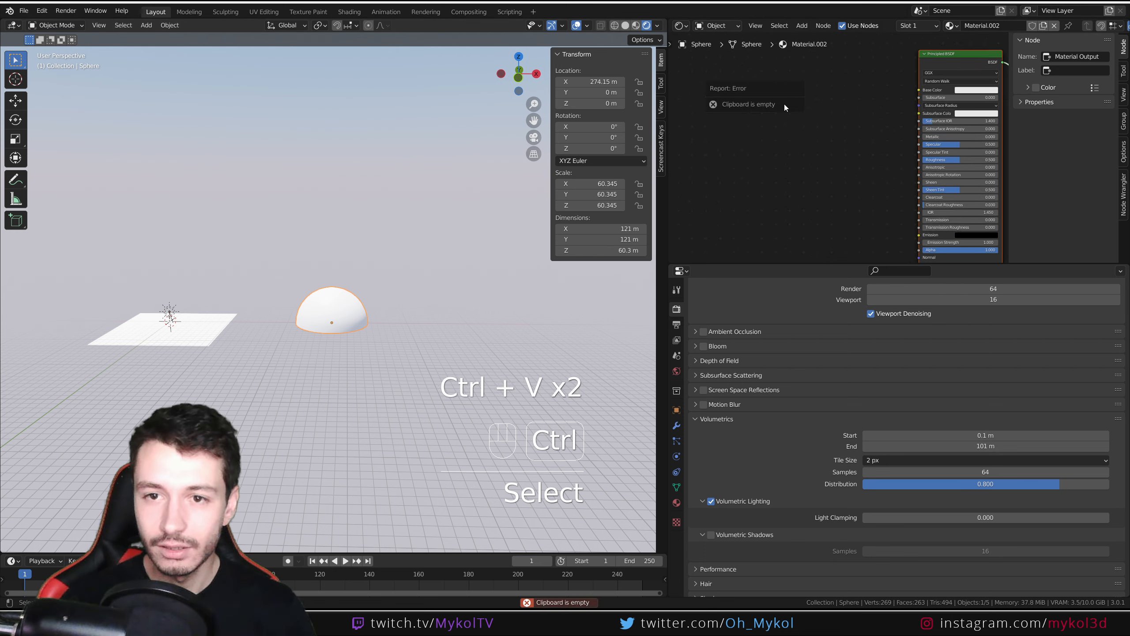
- Copy the selected texture nodes from the cloud box's material again and paste them into the dome's material
left_click(185, 301)
scroll(839, 156, "down", 3)
middle_click_drag(752, 194, 835, 209)
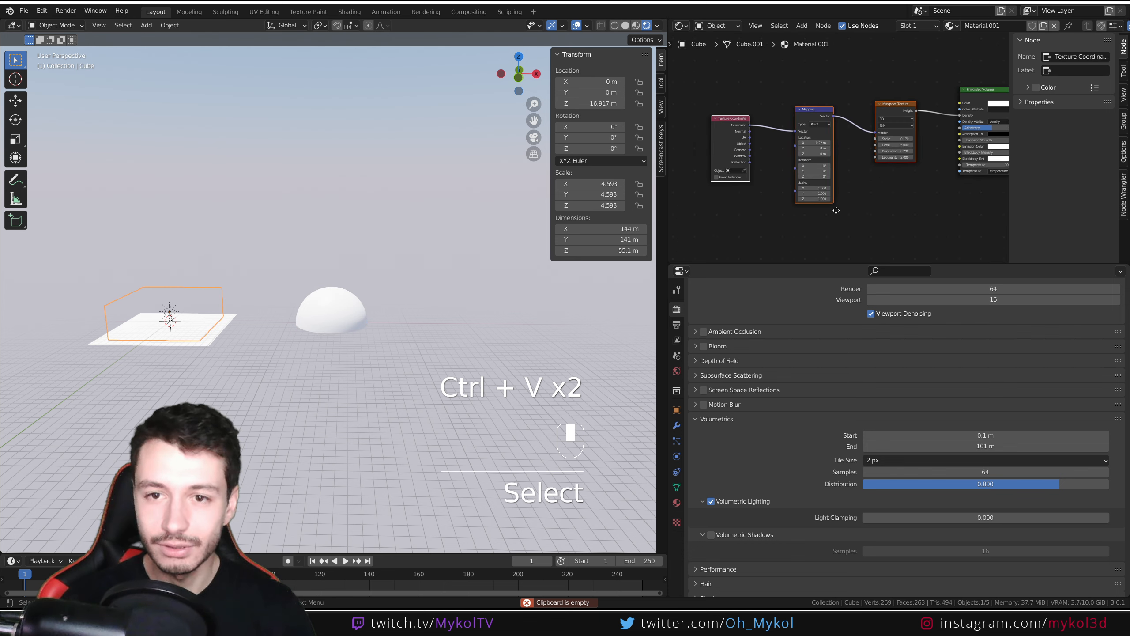
key("ctrl+c")
left_click(313, 303)
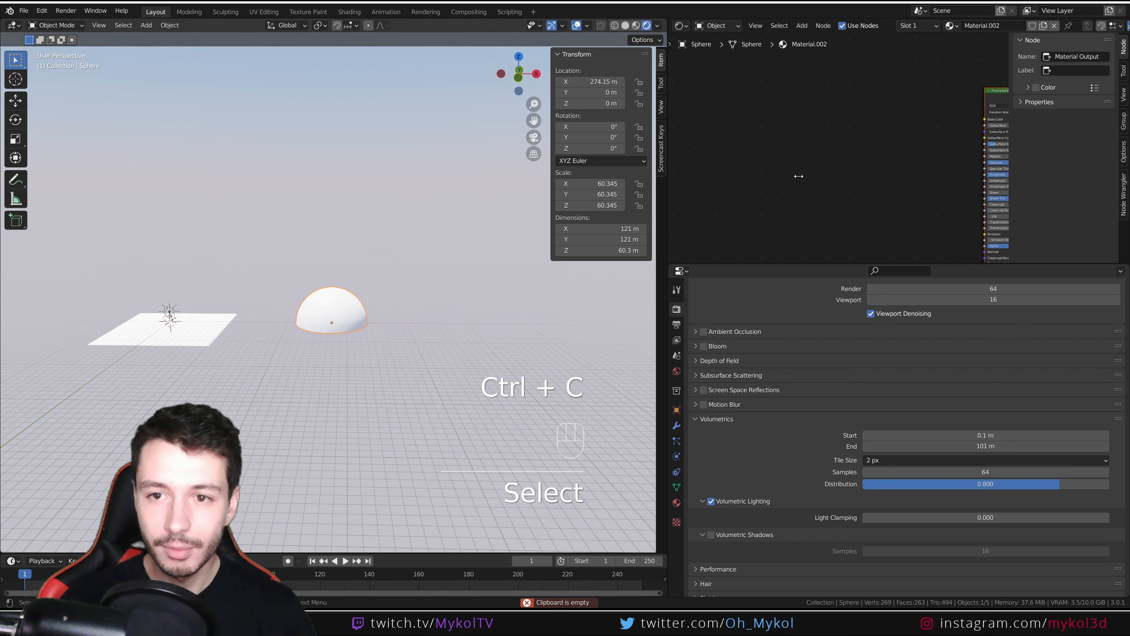
key("ctrl+v")
scroll(856, 168, "up", 2)
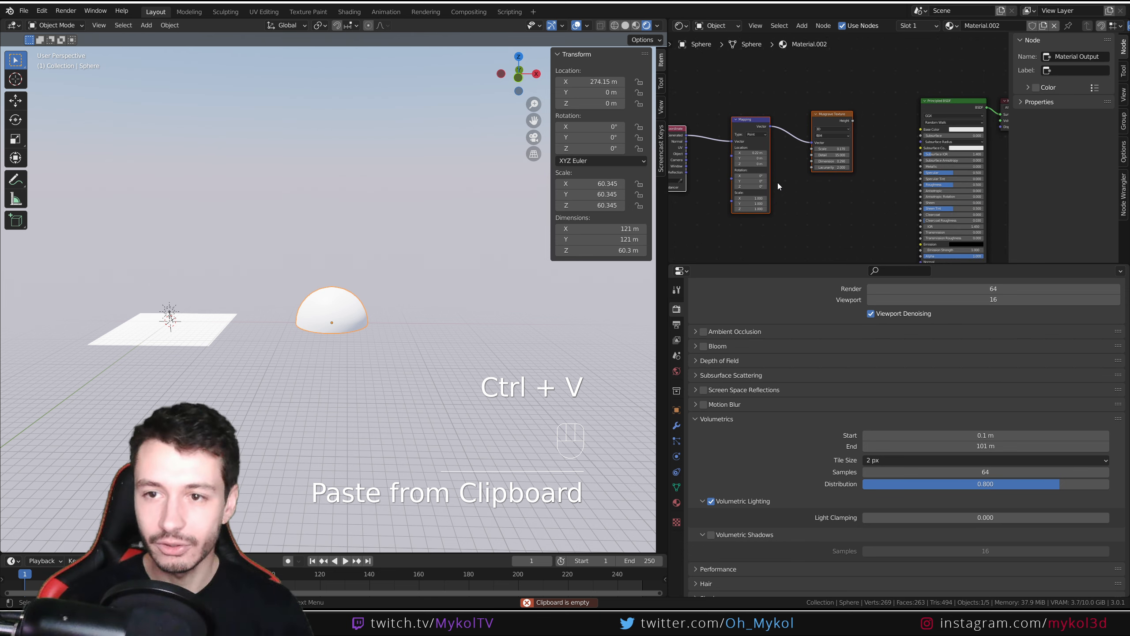
- Enlarge the shader editor area downward and sideways, and deselect the pasted nodes
left_click_drag(801, 266, 756, 331)
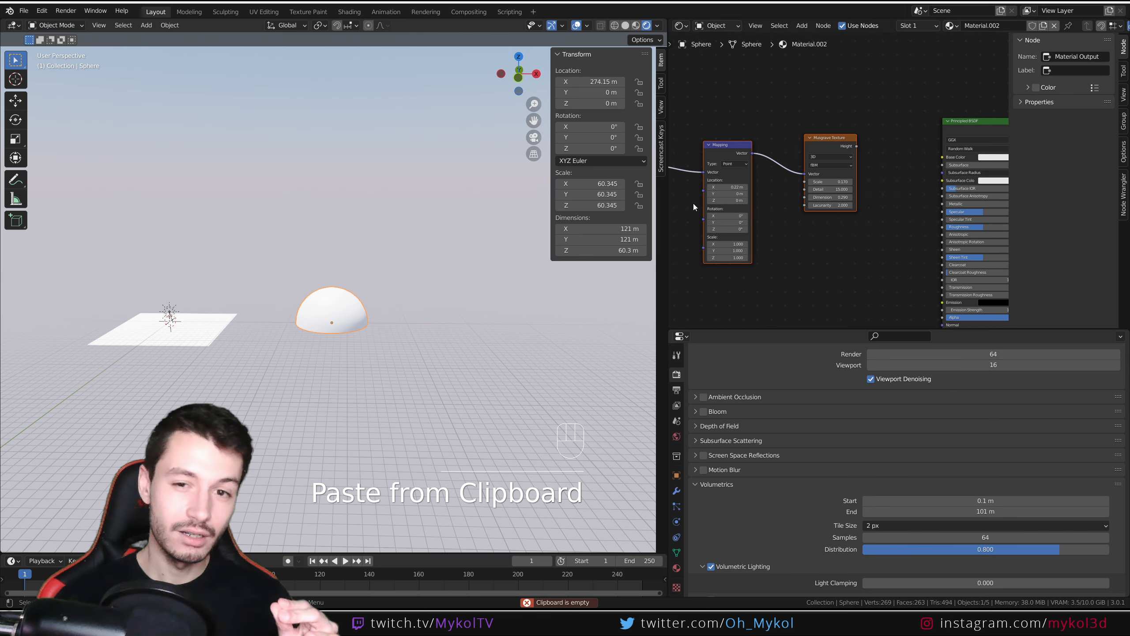
left_click_drag(669, 197, 597, 197)
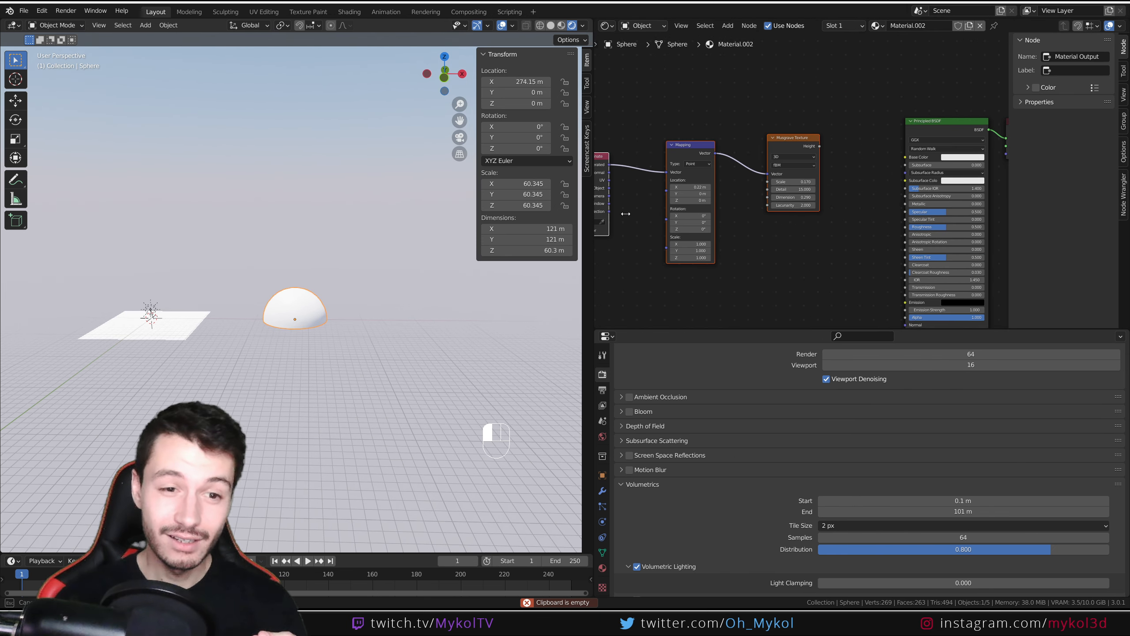
mouse_move(839, 265)
middle_mouse_down()
mouse_move(830, 278)
mouse_move(844, 286)
middle_mouse_up()
middle_click_drag(886, 228, 837, 174)
left_click(825, 212)
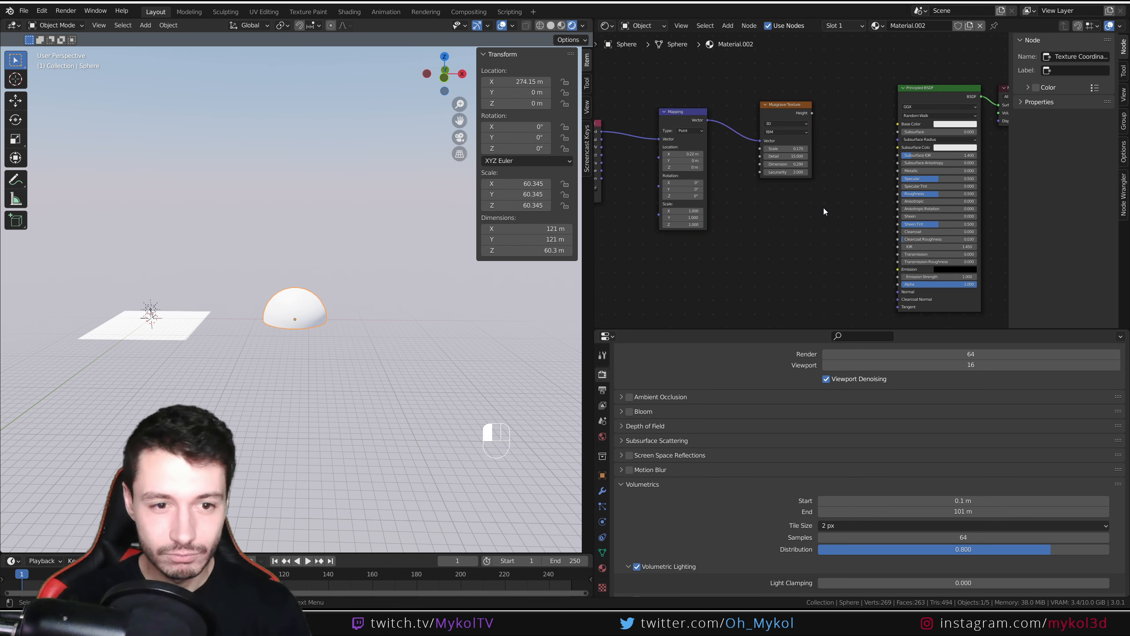
- Link the Musgrave Texture's Height output to the Principled BSDF's Alpha input and view the dome's underside
scroll(337, 281, "up", 5)
scroll(337, 281, "up", 3)
middle_click_drag(373, 359, 371, 296)
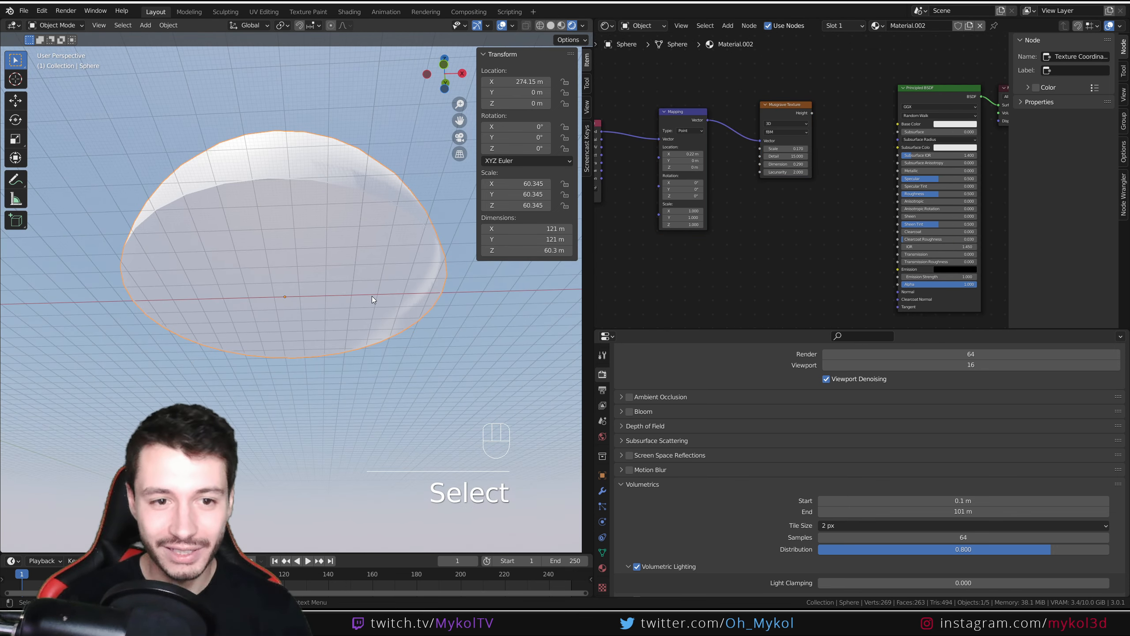
scroll(372, 296, "up", 2)
middle_click_drag(842, 140, 801, 130)
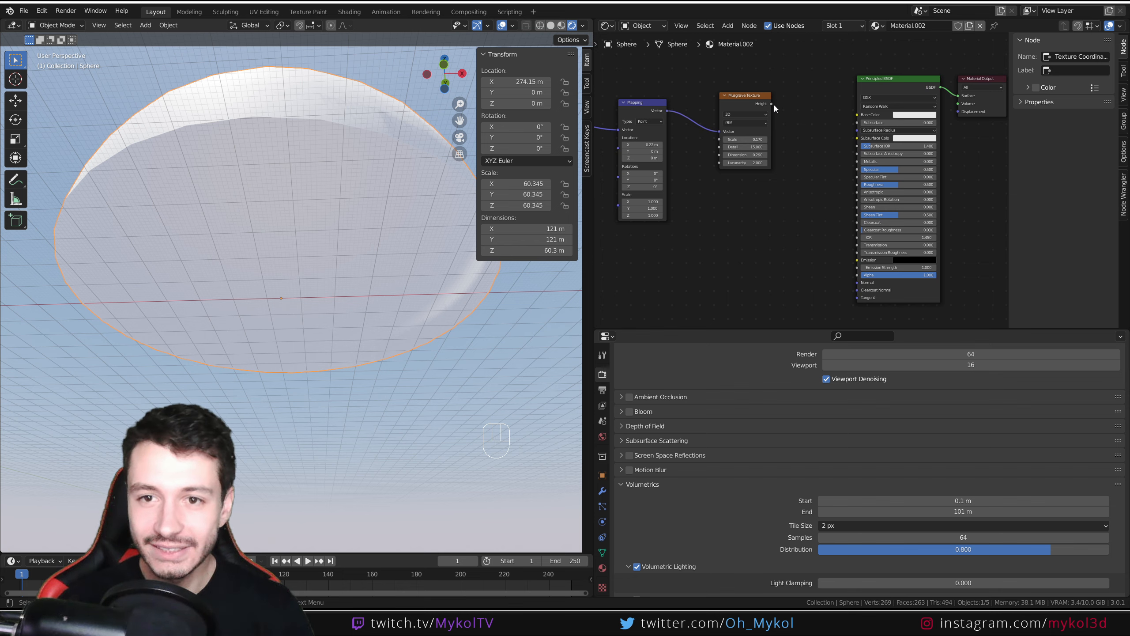
left_click_drag(773, 104, 857, 275)
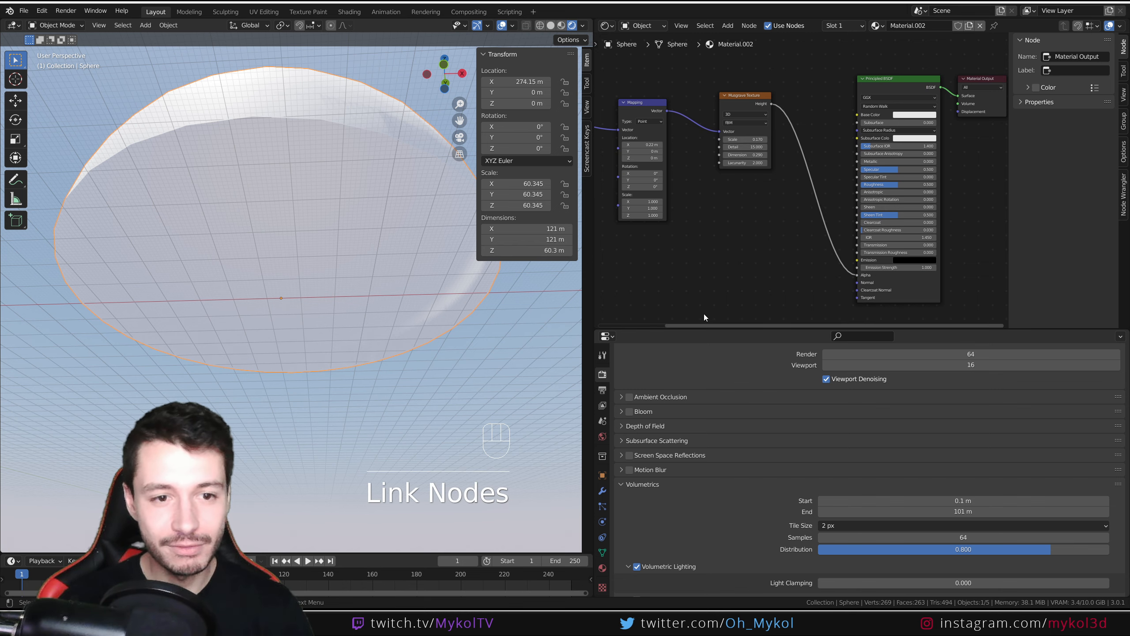
scroll(310, 218, "down", 6)
scroll(305, 249, "up", 4)
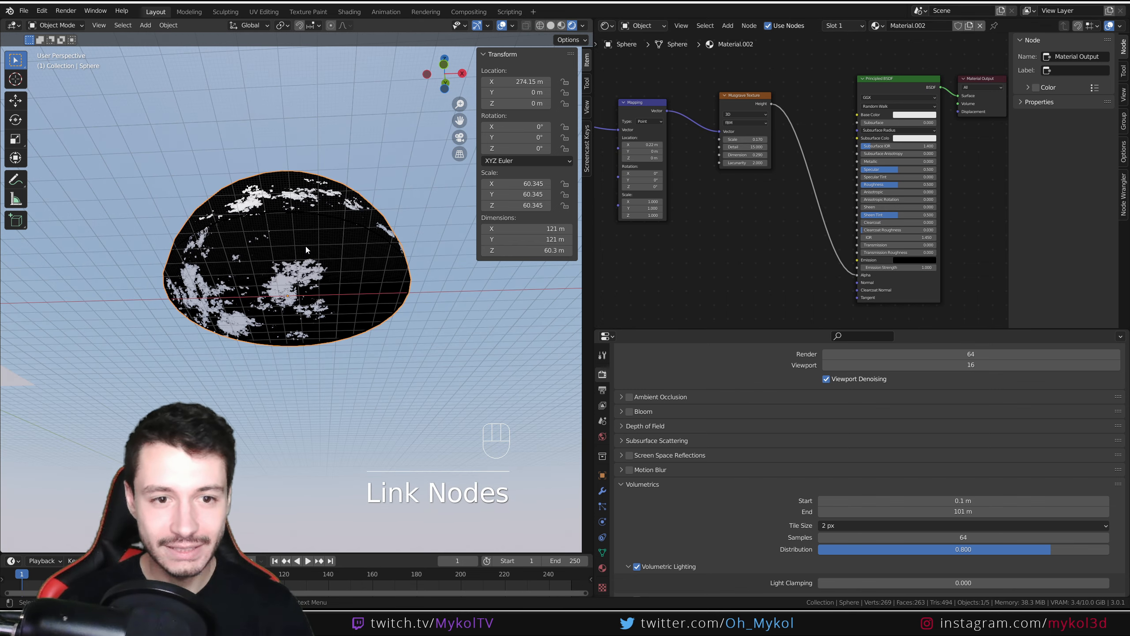
scroll(306, 244, "up", 4)
middle_click_drag(311, 256, 360, 290)
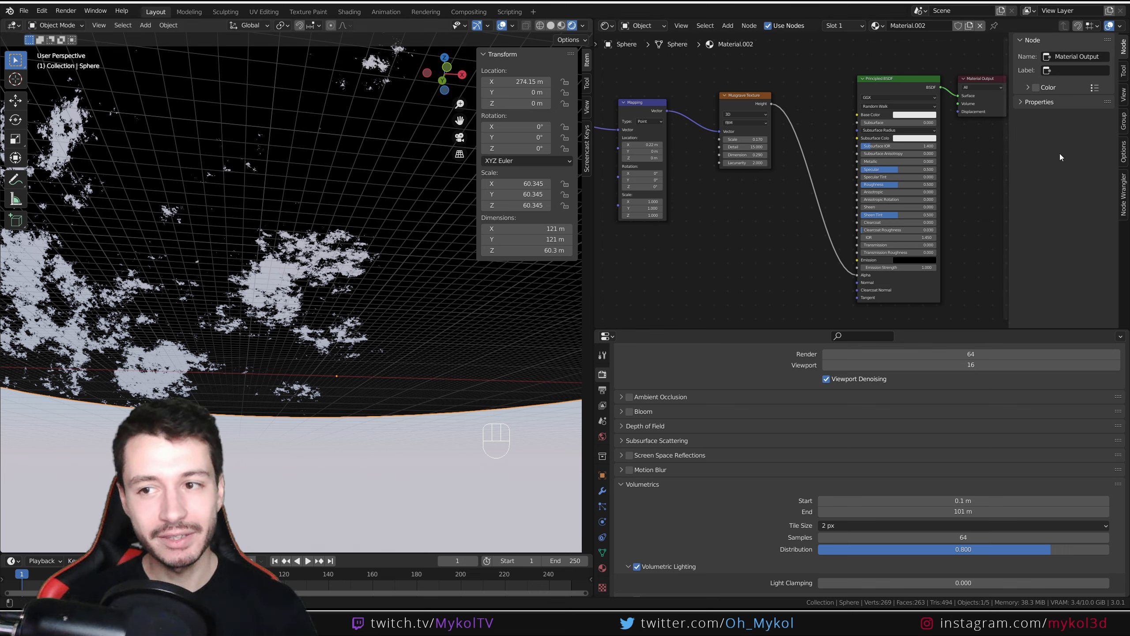
- Set the dome material's Blend Mode to Alpha Blend and view the sky from inside the dome
left_click(1123, 153)
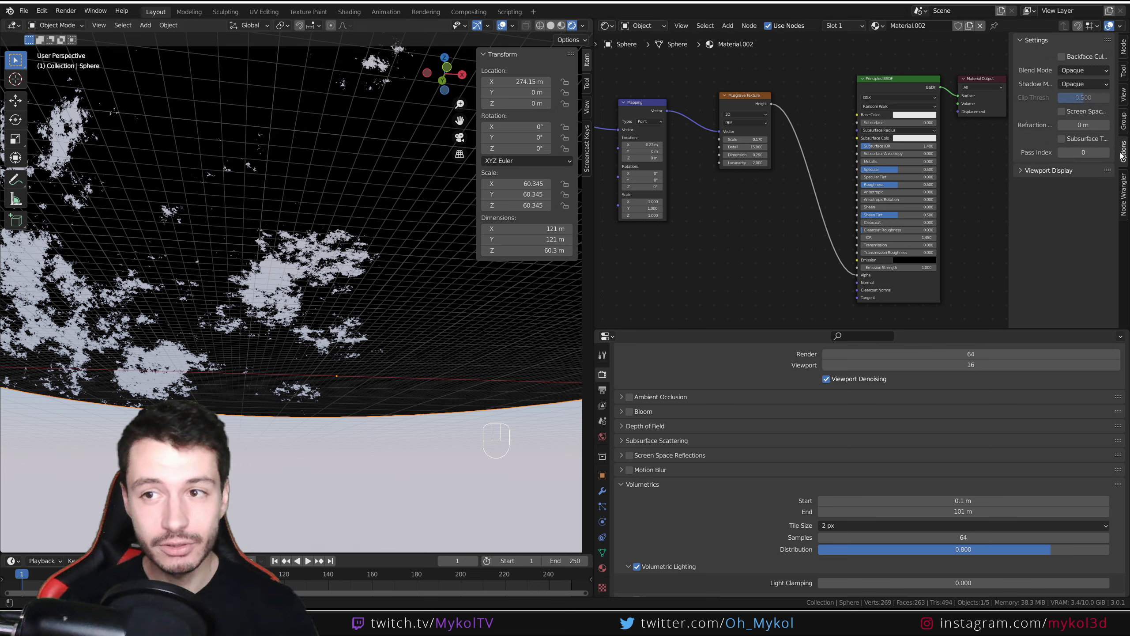
left_click(1083, 69)
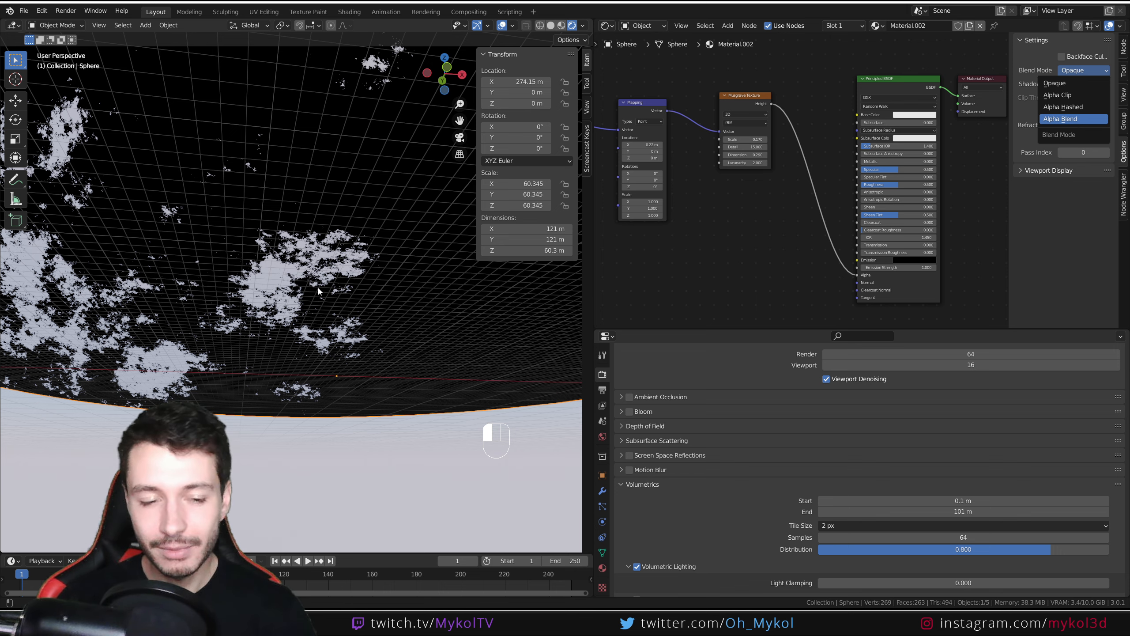
mouse_move(320, 288)
middle_mouse_down()
mouse_move(328, 281)
mouse_move(317, 303)
mouse_move(261, 323)
mouse_move(326, 282)
mouse_move(316, 305)
middle_mouse_up()
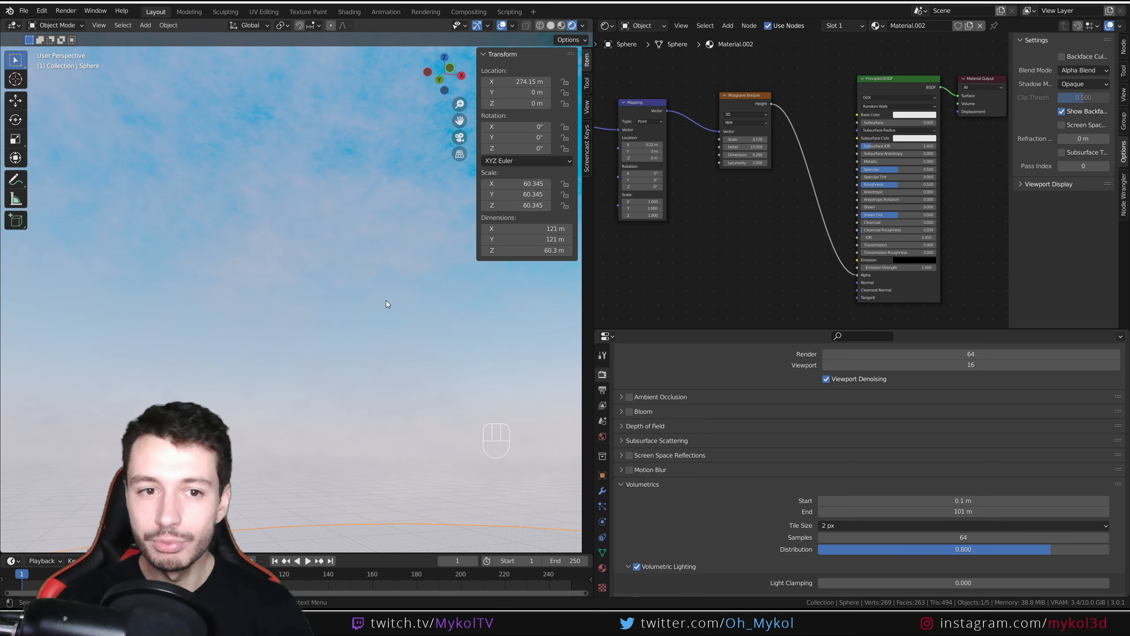
- Try the Alpha Hashed and Alpha Clip blend modes on the dome material and return to Alpha Blend
left_click(1086, 70)
left_click(1077, 107)
left_click(1058, 95)
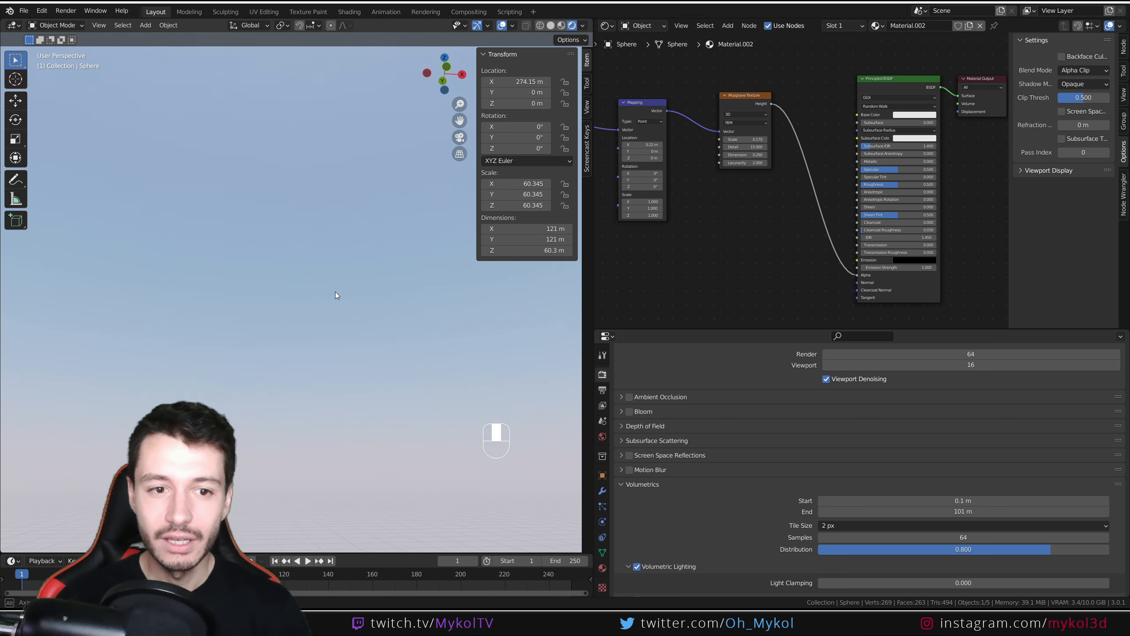
middle_click_drag(336, 293, 336, 286)
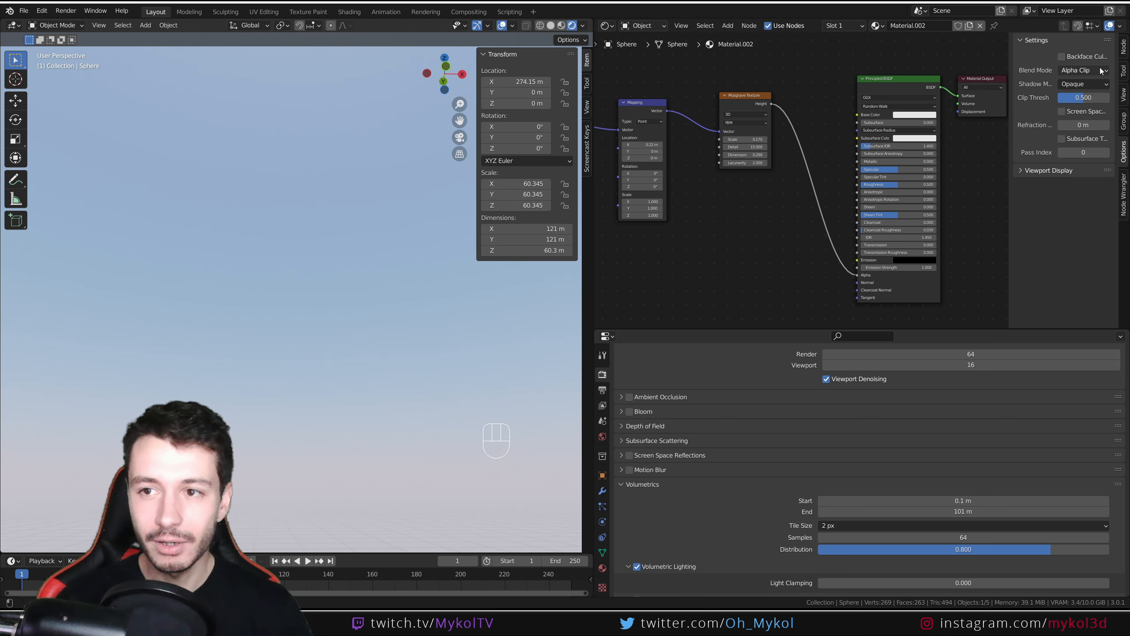
left_click(1084, 70)
left_click(1077, 119)
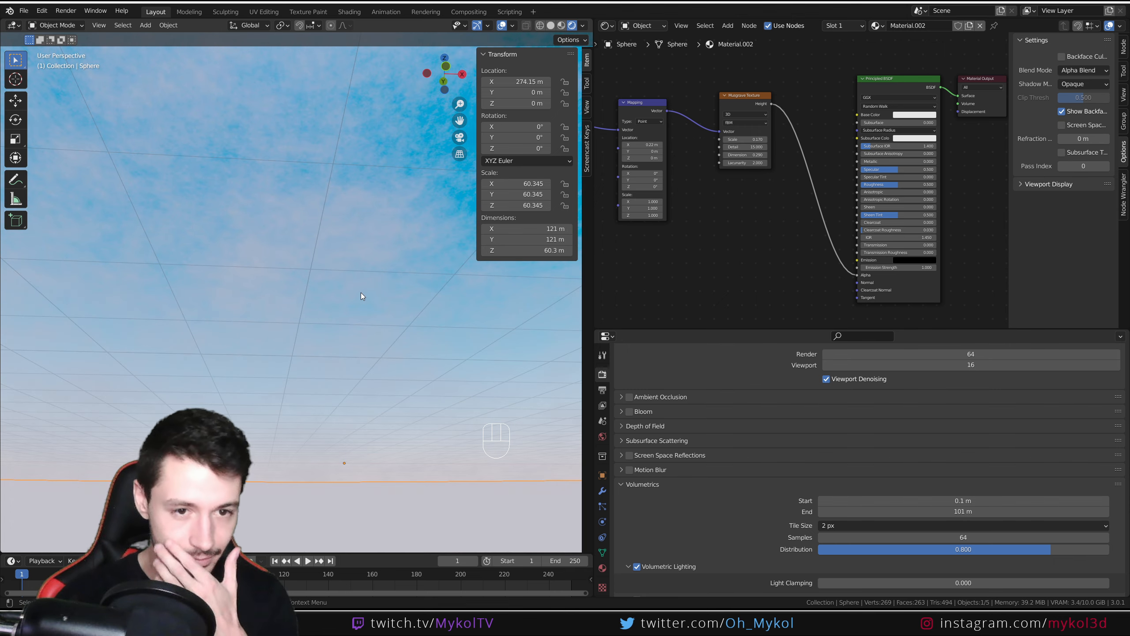
mouse_move(360, 292)
middle_mouse_down()
mouse_move(369, 306)
mouse_move(374, 282)
middle_mouse_up()
- Brighten the Base Color of the dome's Principled BSDF to pure white and check the clouds
left_click(903, 118)
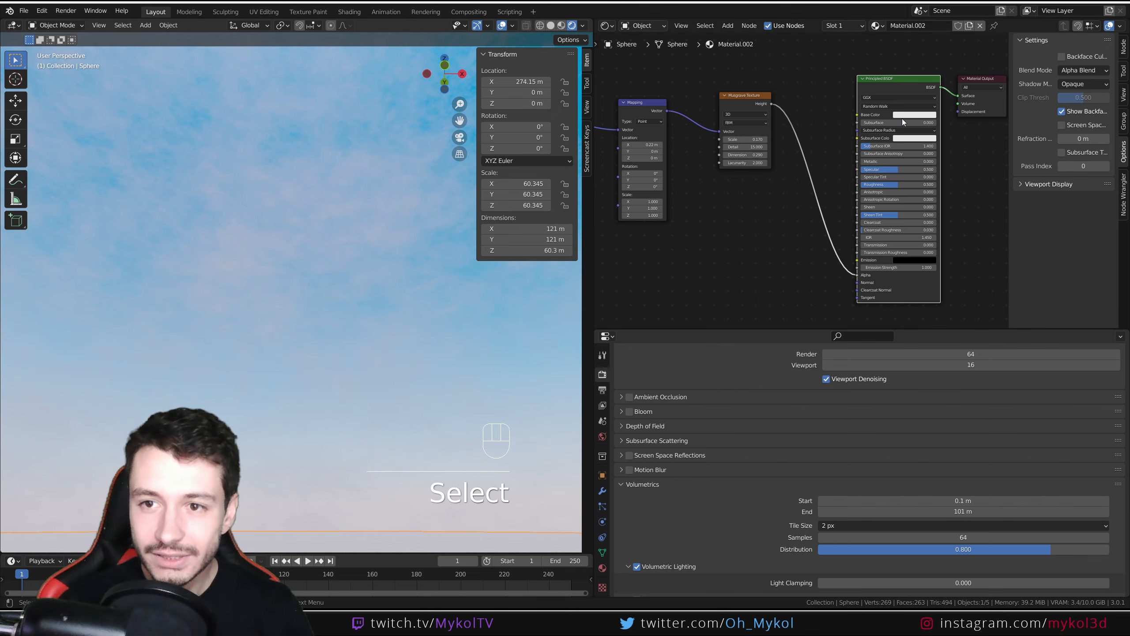
left_click(921, 114)
left_click_drag(954, 22, 953, 15)
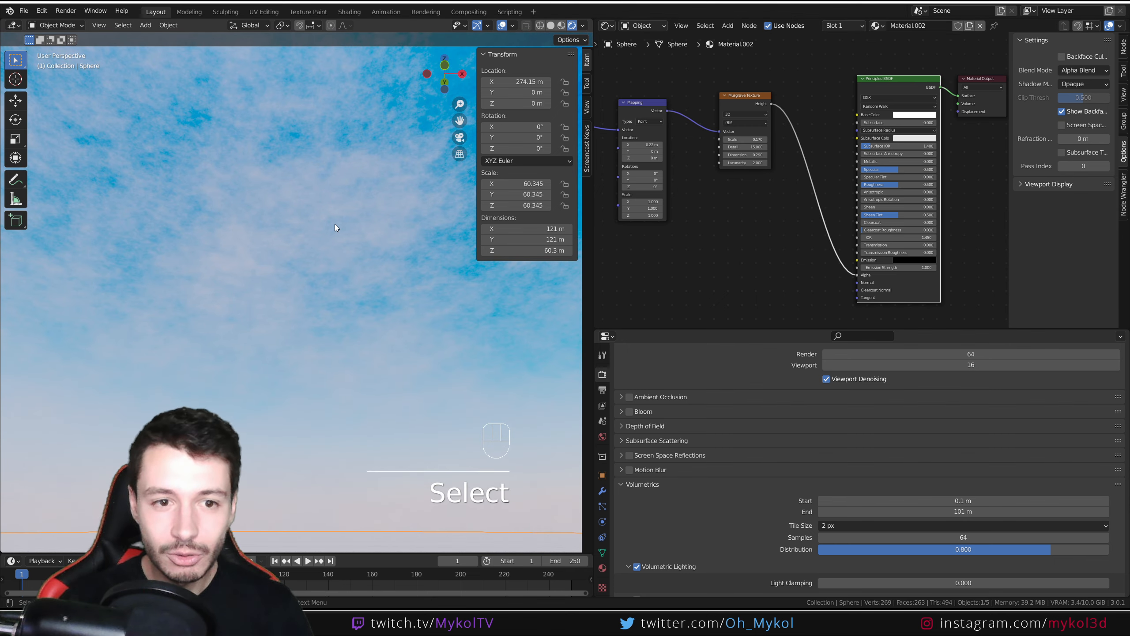
mouse_move(345, 255)
middle_mouse_down()
mouse_move(328, 261)
mouse_move(352, 253)
middle_mouse_up()
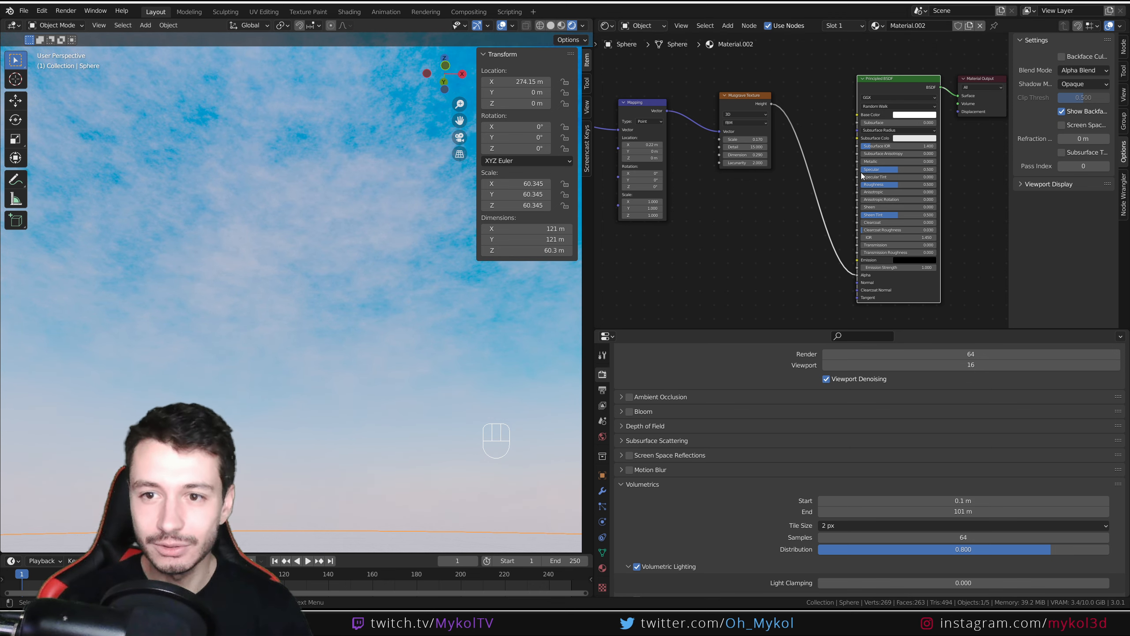
- Raise the dome's Principled BSDF Specular to 1.000 and its Roughness close to the maximum
left_click_drag(895, 169, 937, 170)
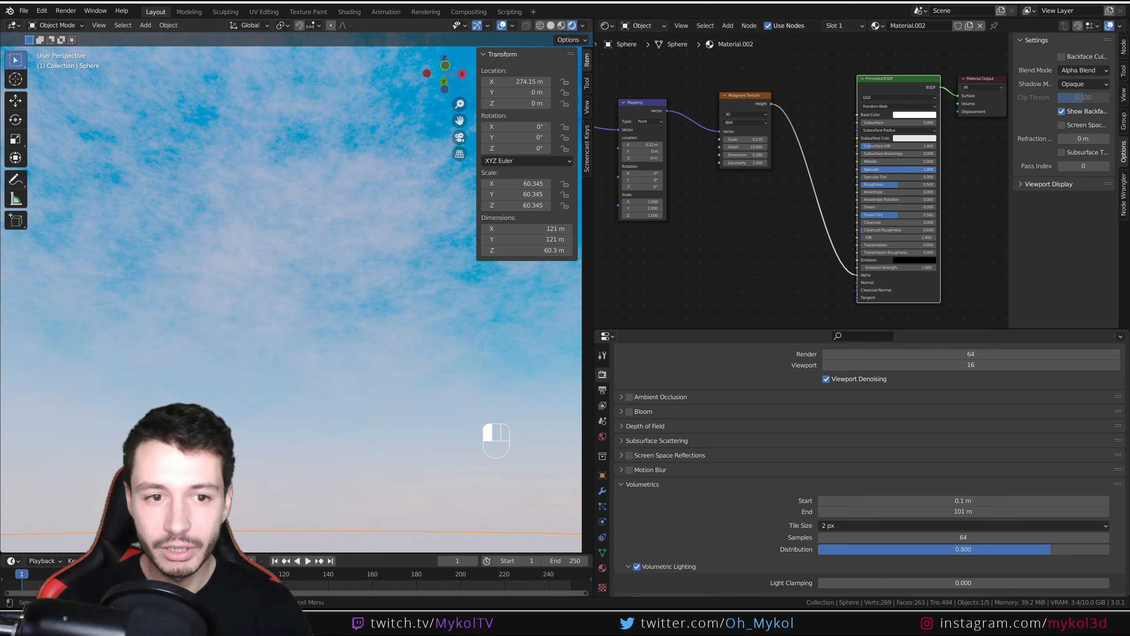
middle_click_drag(393, 222, 411, 259)
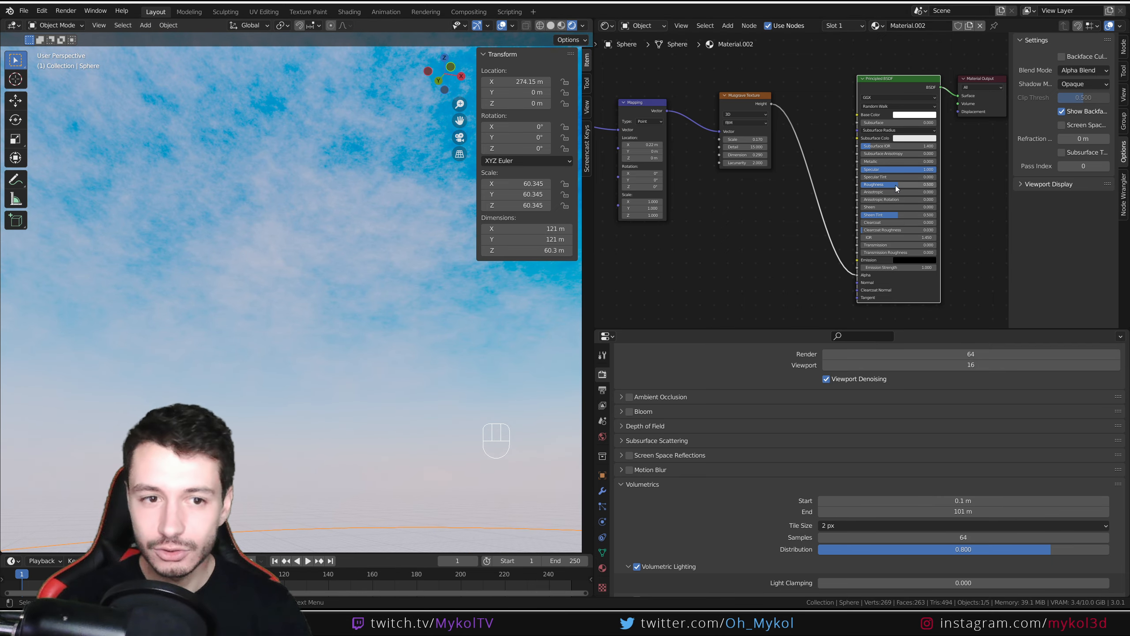
left_click_drag(895, 186, 932, 184)
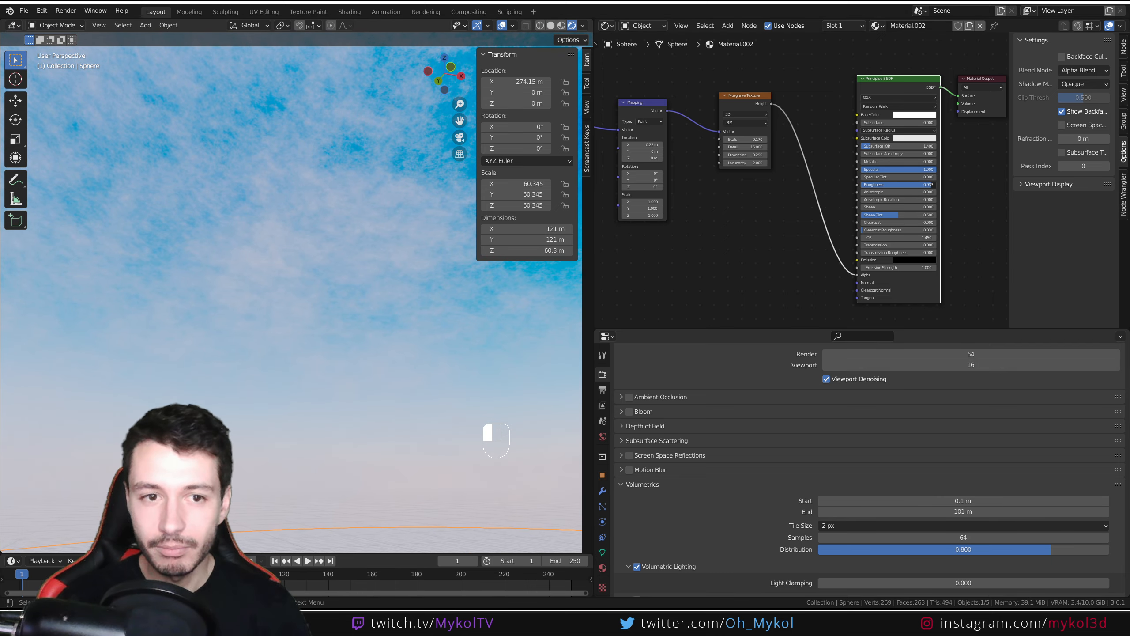
- Set the Emission color of the dome's Principled BSDF to white
middle_click_drag(302, 283, 262, 225)
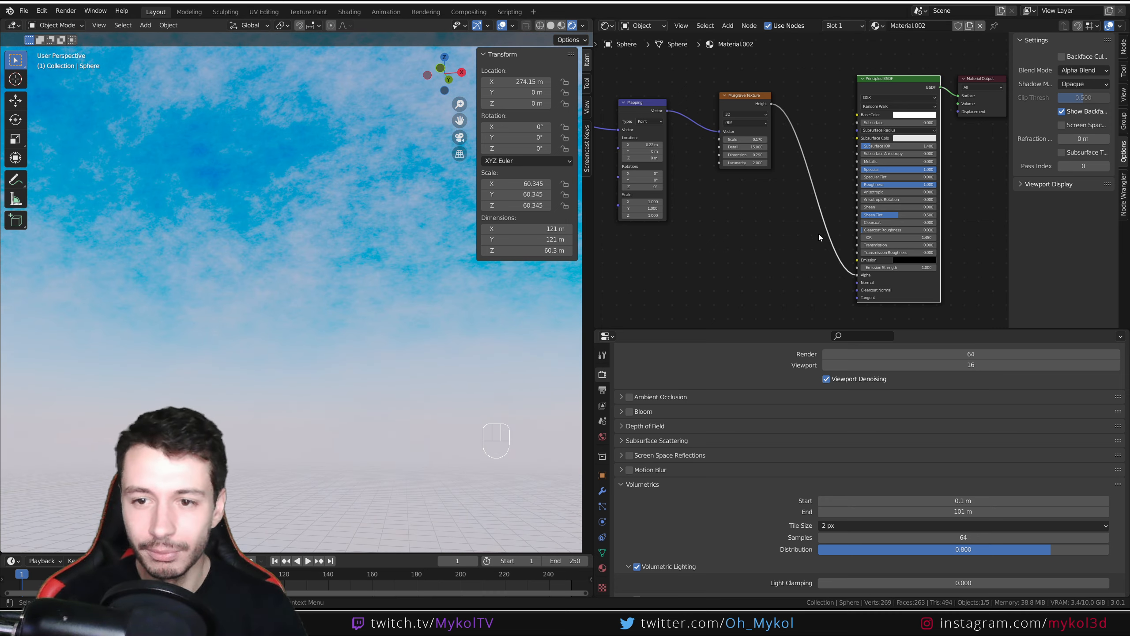
left_click(915, 262)
left_click_drag(954, 202, 953, 163)
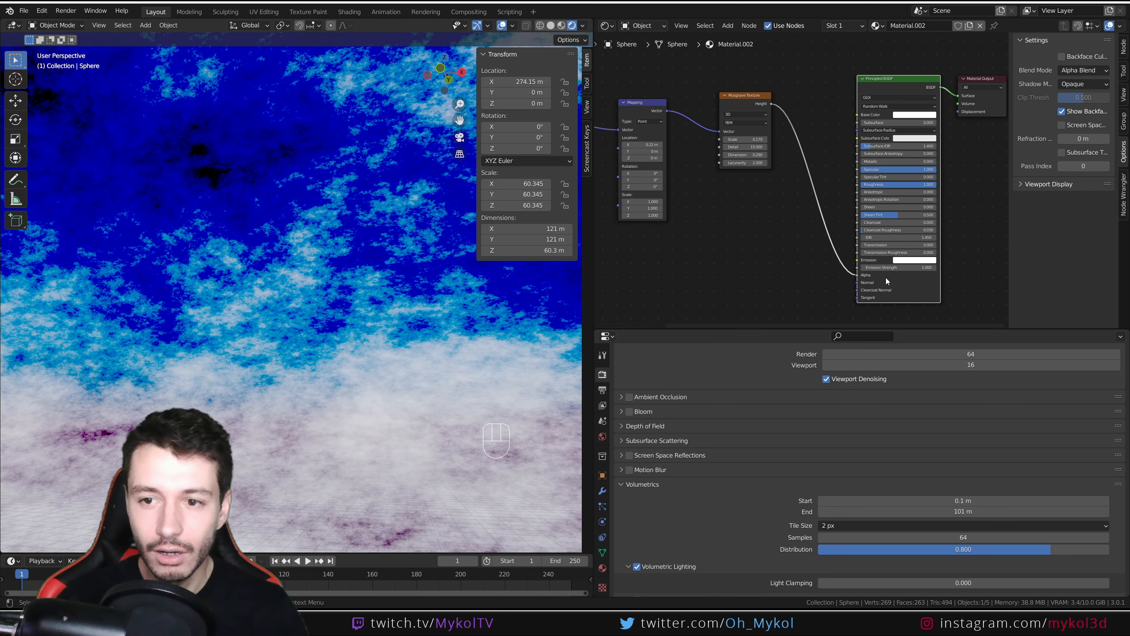
- Connect the Musgrave Height output to the Principled BSDF's Emission and set its Emission Strength to 1.200
left_click_drag(899, 268, 866, 267)
left_click_drag(771, 104, 857, 274)
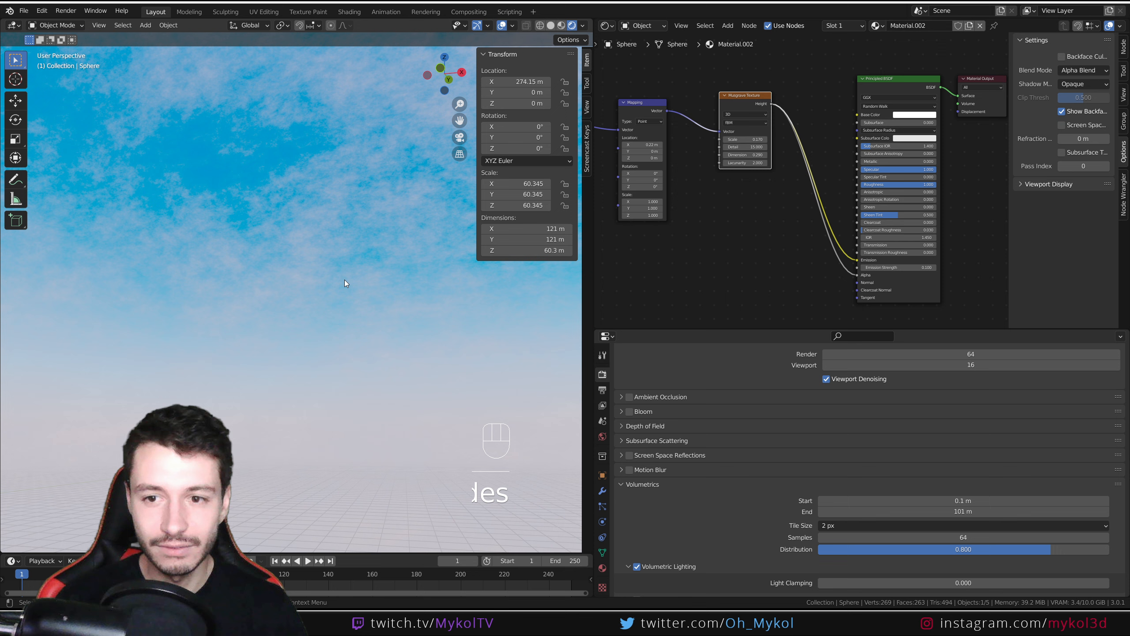
middle_click_drag(344, 280, 319, 296)
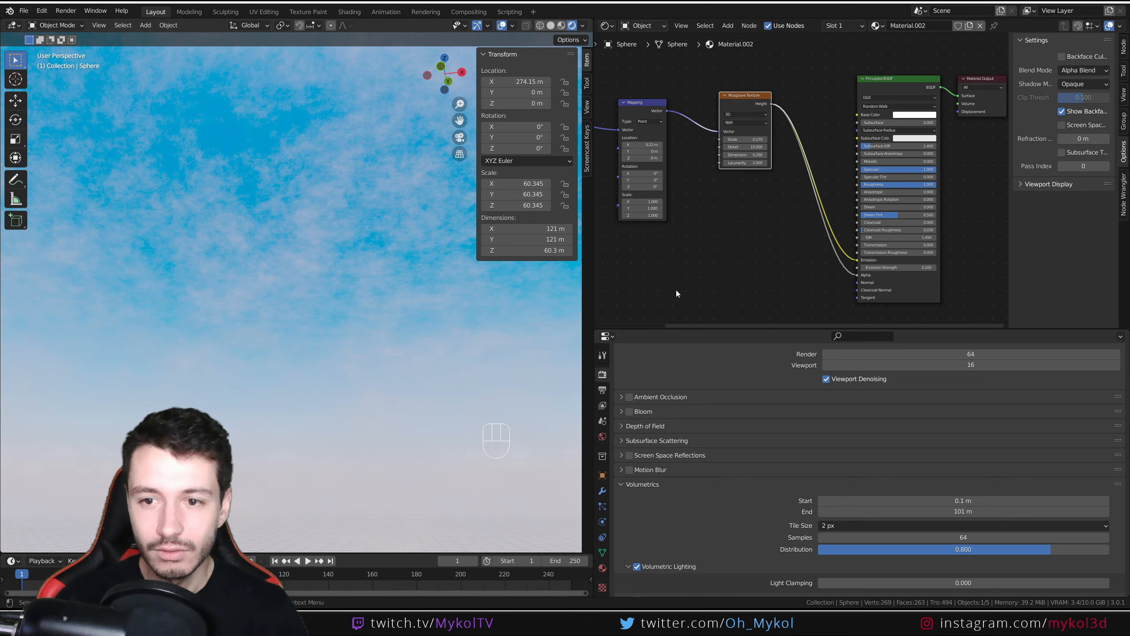
left_click_drag(897, 269, 919, 268)
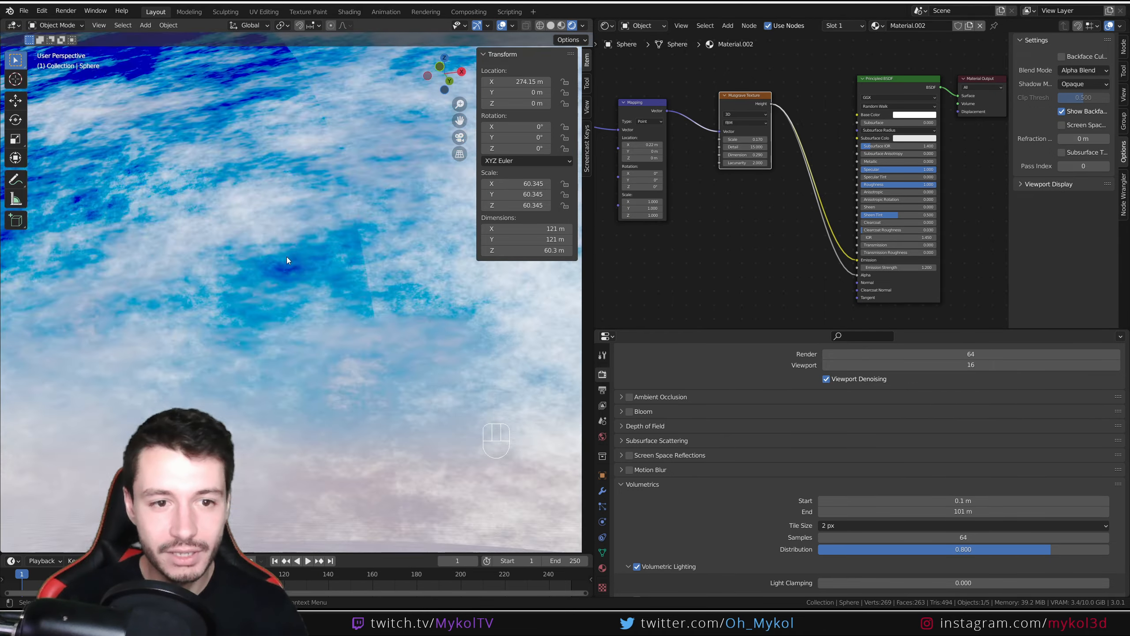
- Adjust the Mapping node's X location and set the Musgrave Texture to Scale 0.460, Detail 11.880 and Dimension 0.380
middle_click_drag(286, 256, 373, 343)
scroll(306, 277, "down", 8)
scroll(310, 312, "up", 6)
scroll(694, 160, "up", 2)
middle_click_drag(694, 160, 716, 177)
left_click_drag(654, 161, 636, 161, "shift")
left_click_drag(776, 155, 845, 155, "shift")
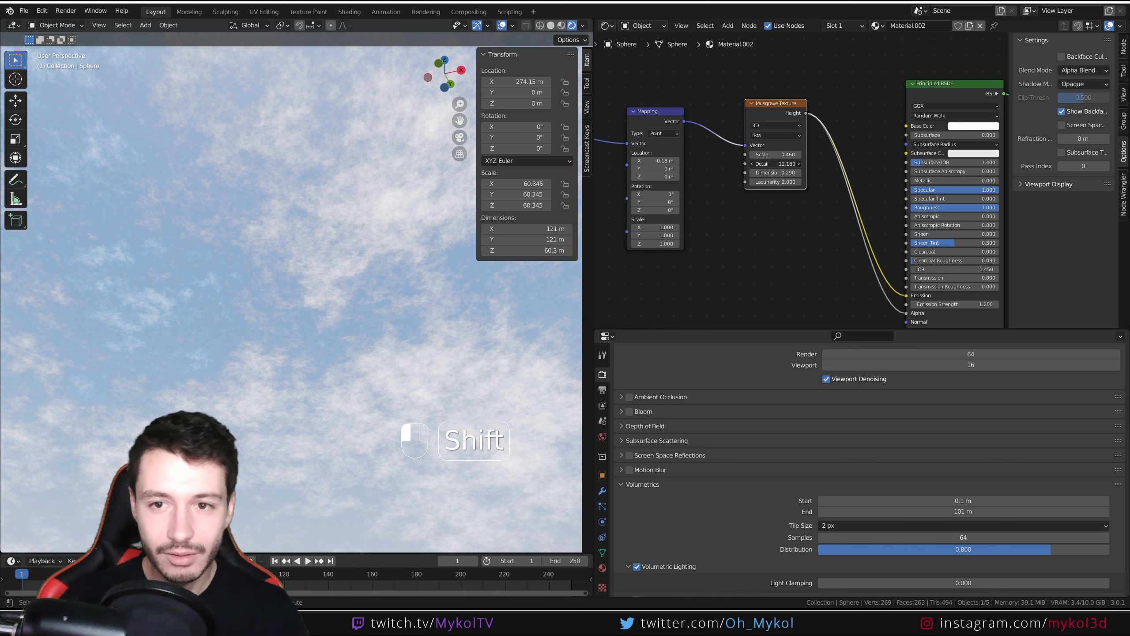
mouse_move(776, 163)
left_mouse_down("shift")
mouse_move(799, 164)
mouse_move(774, 172)
left_mouse_up("shift")
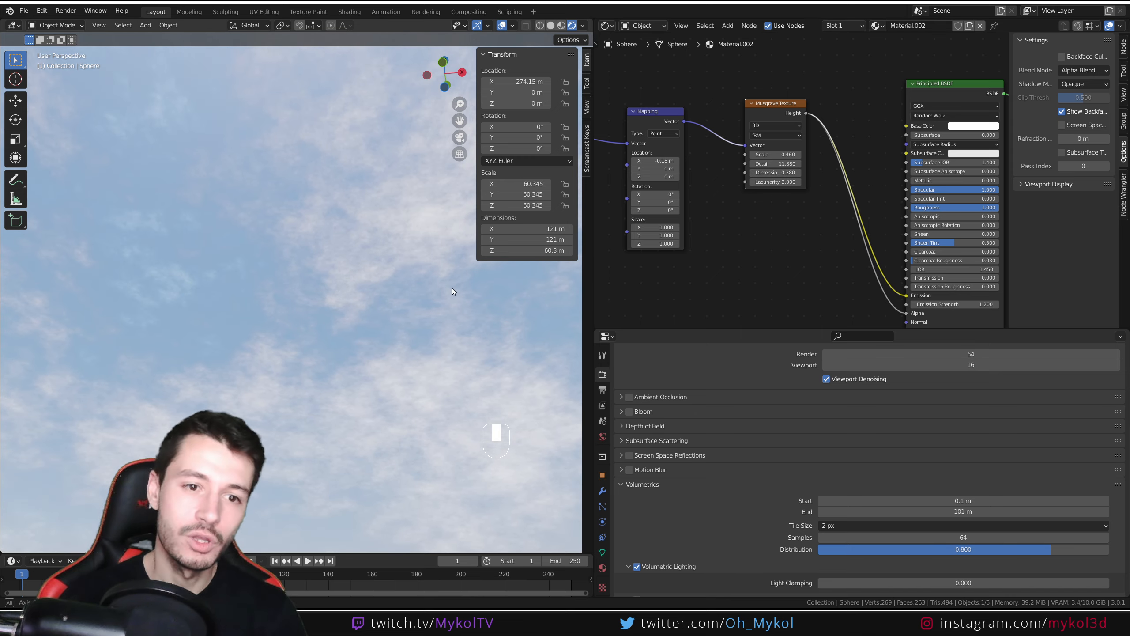
middle_click_drag(422, 296, 325, 302)
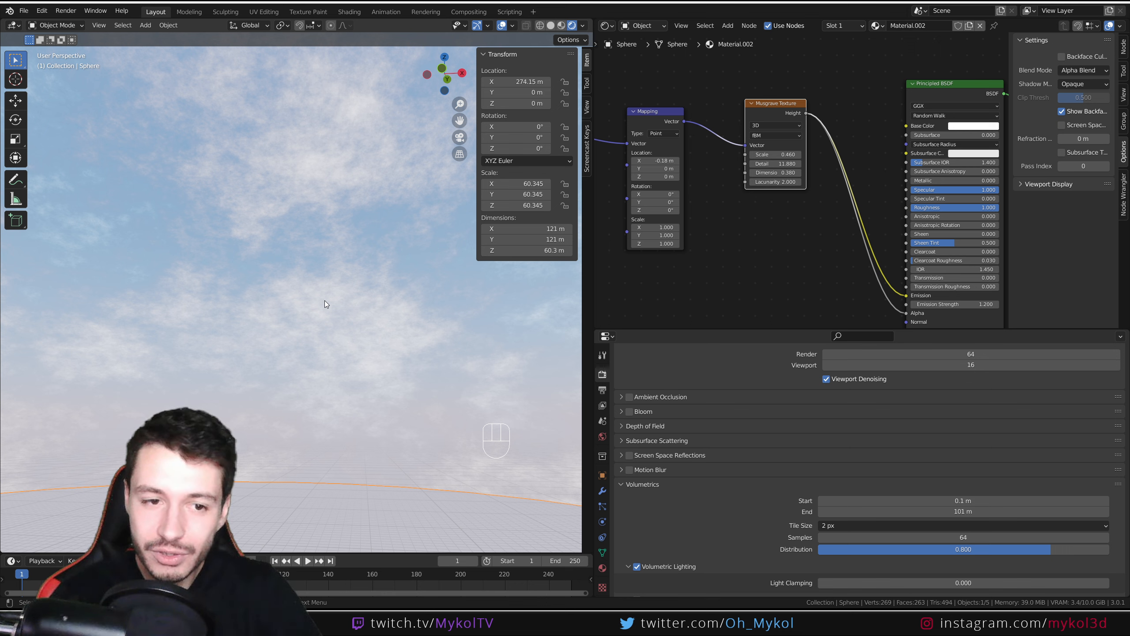
- Raise the Principled BSDF's Emission Strength to 5.000 and check the clouds from inside the dome
middle_click_drag(803, 256, 723, 224)
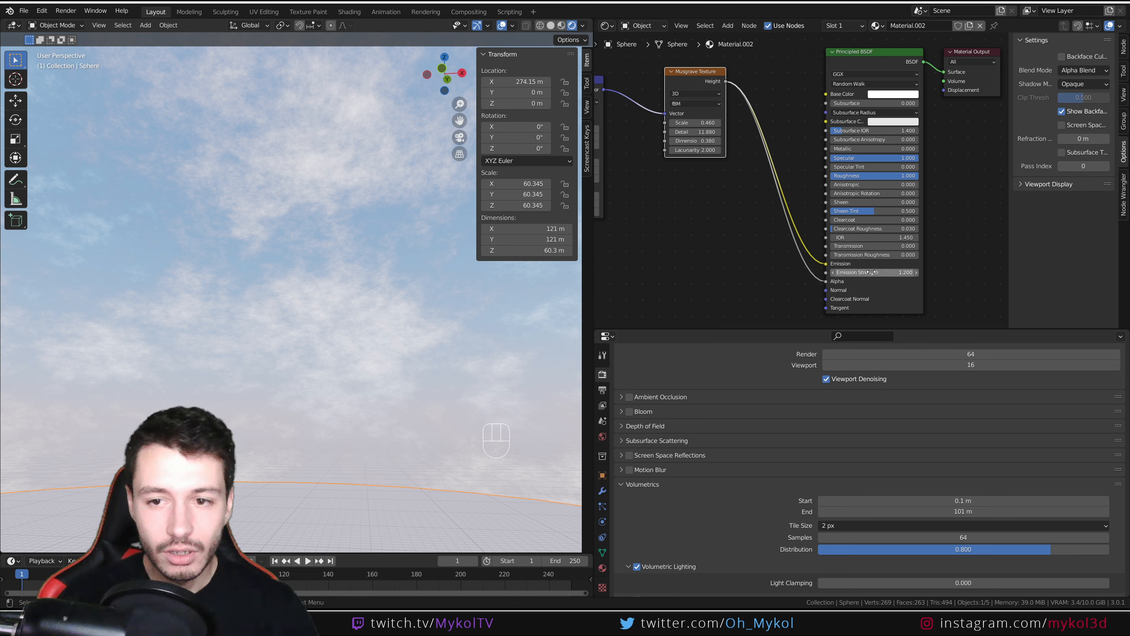
left_click_drag(870, 272, 886, 272)
mouse_move(872, 272)
left_mouse_down()
mouse_move(861, 273)
mouse_move(911, 272)
mouse_move(856, 273)
left_mouse_up()
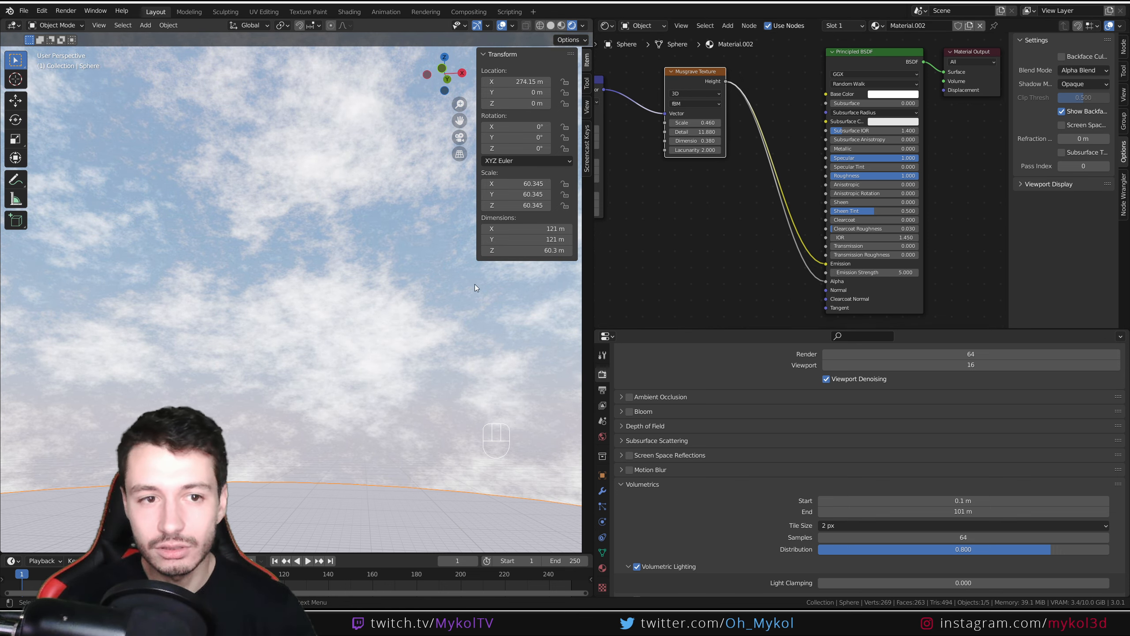
middle_click_drag(475, 284, 214, 268)
middle_click_drag(194, 192, 384, 383)
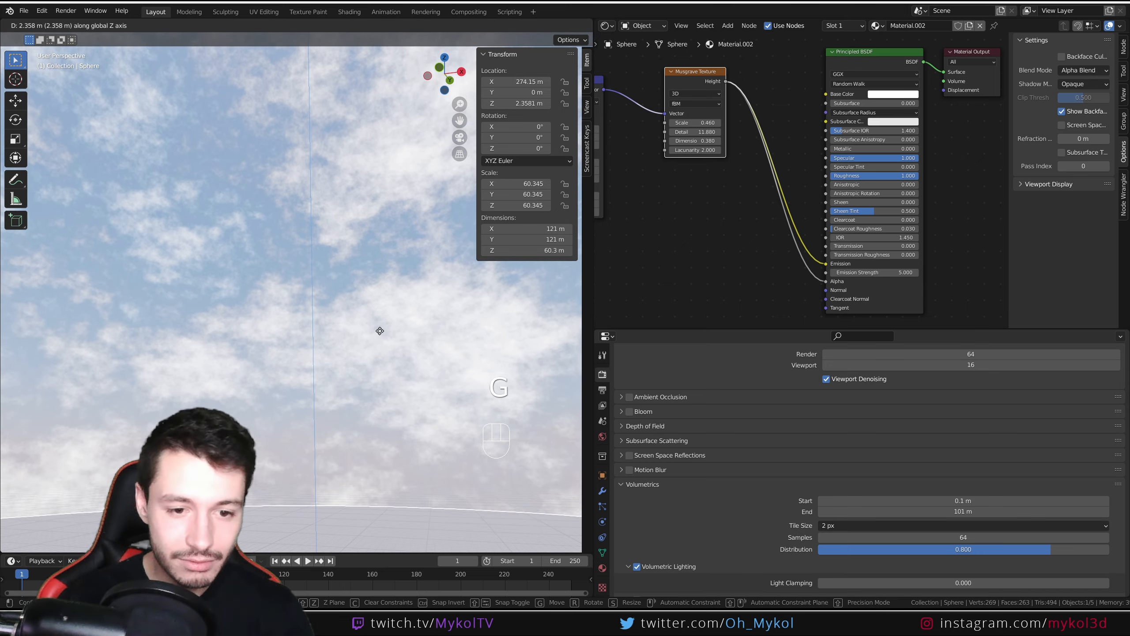
- Try raising the dome along the global Z axis and undo the move
key("g")
key("z")
left_click(346, 359)
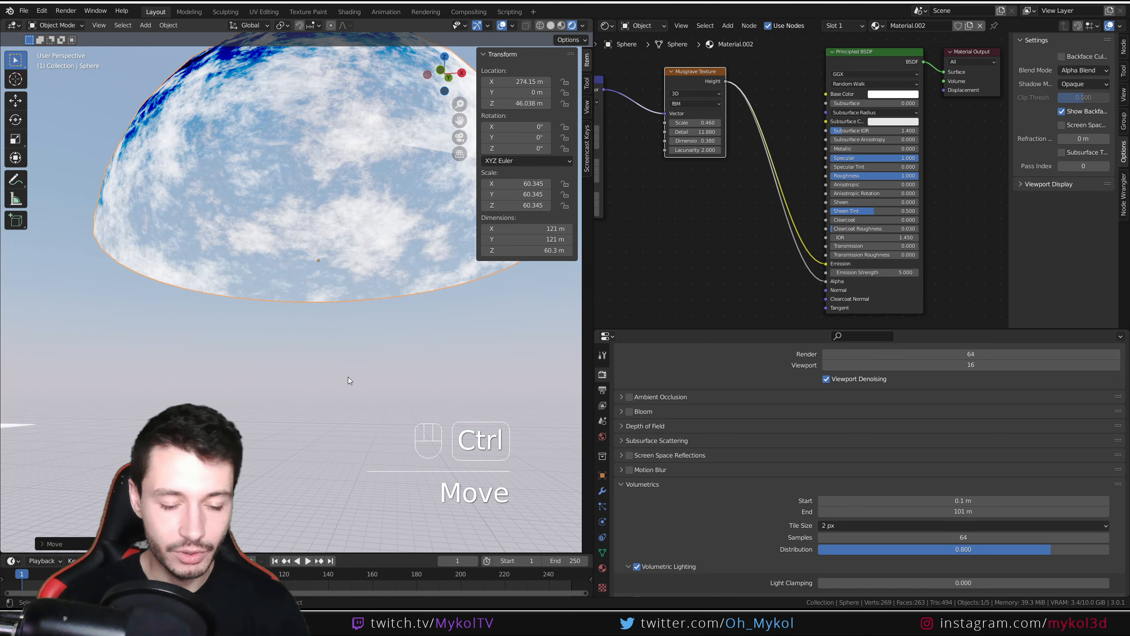
key("ctrl+z")
mouse_move(343, 410)
middle_mouse_down()
mouse_move(329, 439)
mouse_move(340, 411)
middle_mouse_up()
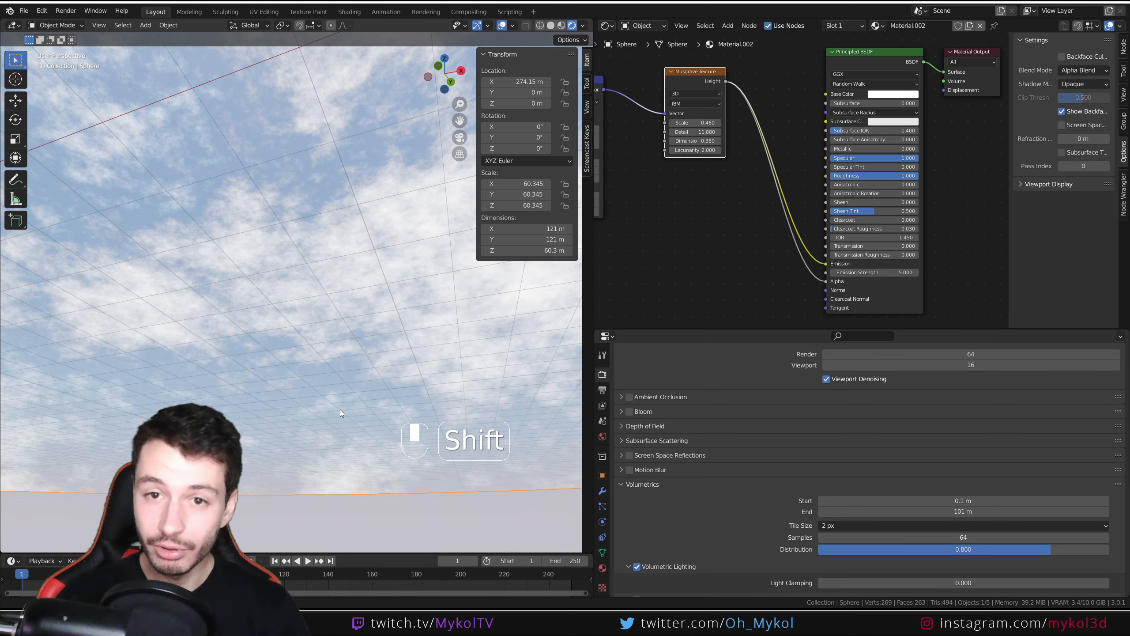
- Select the volume cloud box above the white ground plane, raise it about 55 m along the global Z axis, and clear the selection
middle_click_drag(707, 221, 804, 206)
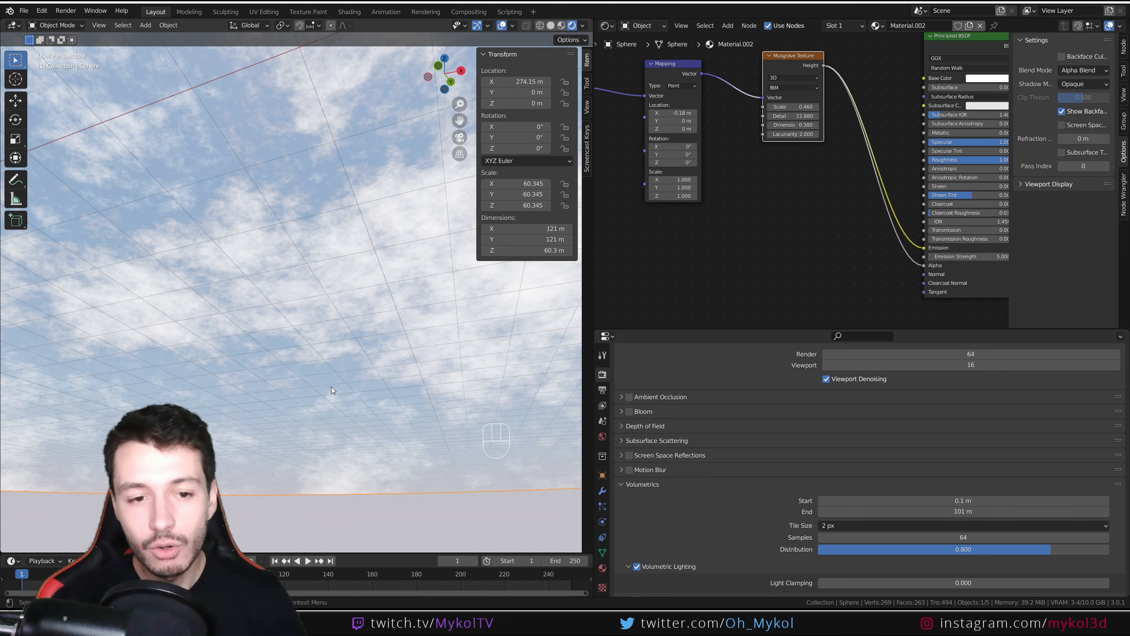
middle_click_drag(331, 387, 276, 357, "alt")
scroll(275, 399, "up", 3)
scroll(323, 393, "down", 8)
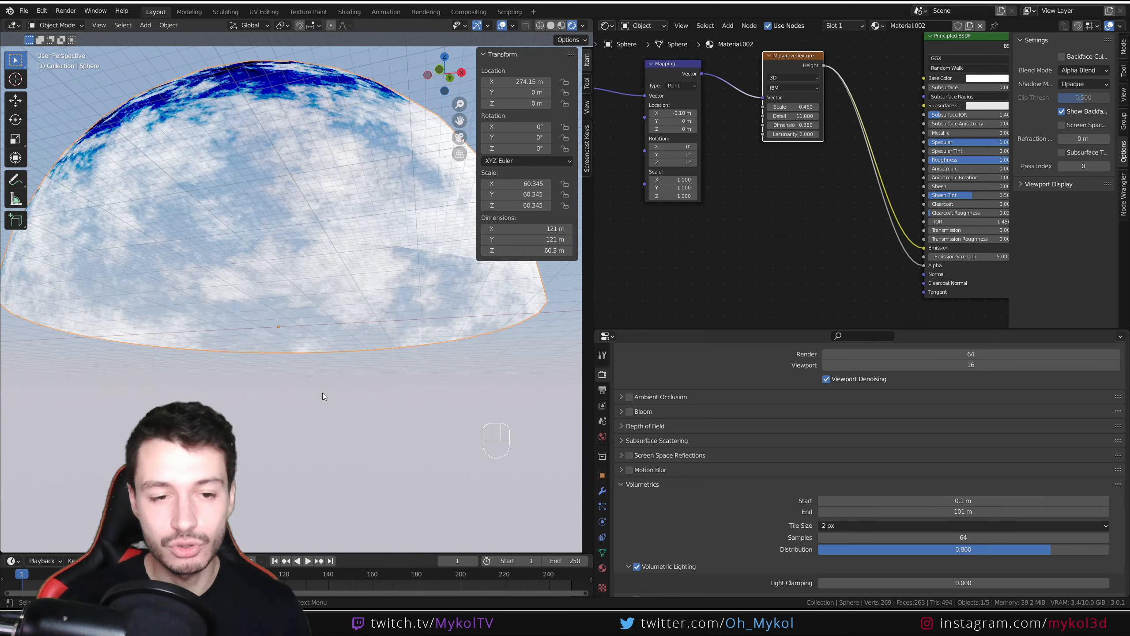
middle_click_drag(323, 392, 11, 388, "shift")
scroll(288, 382, "up", 5)
middle_click_drag(288, 382, 446, 281, "shift")
left_click_drag(107, 185, 196, 258)
scroll(221, 265, "down", 4)
scroll(221, 264, "up", 5)
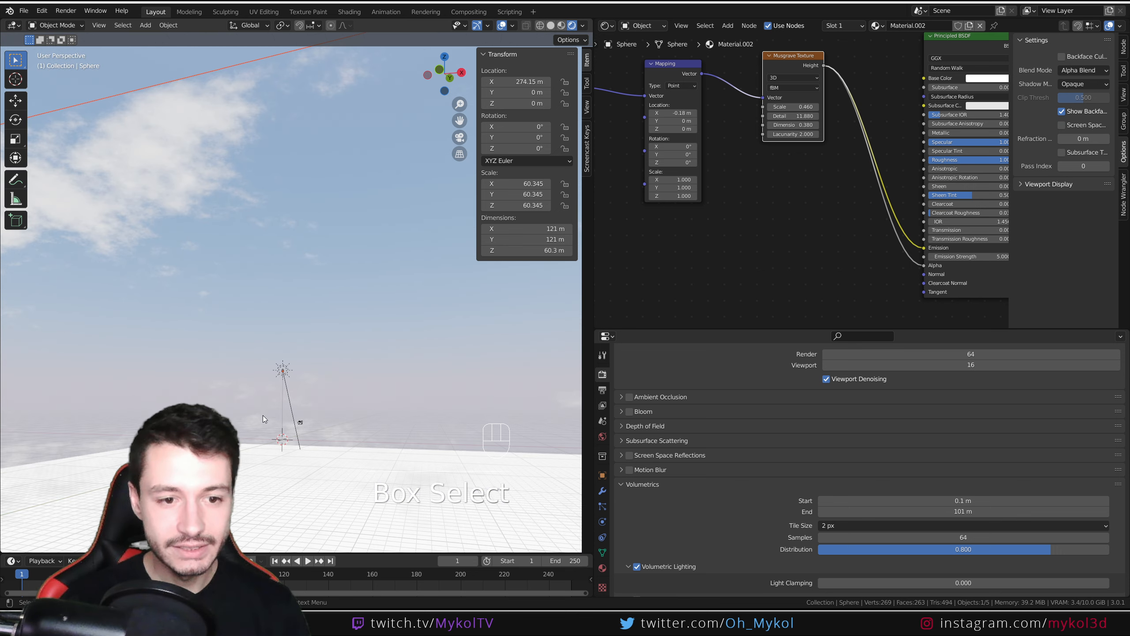
middle_click_drag(263, 410, 304, 378, "shift")
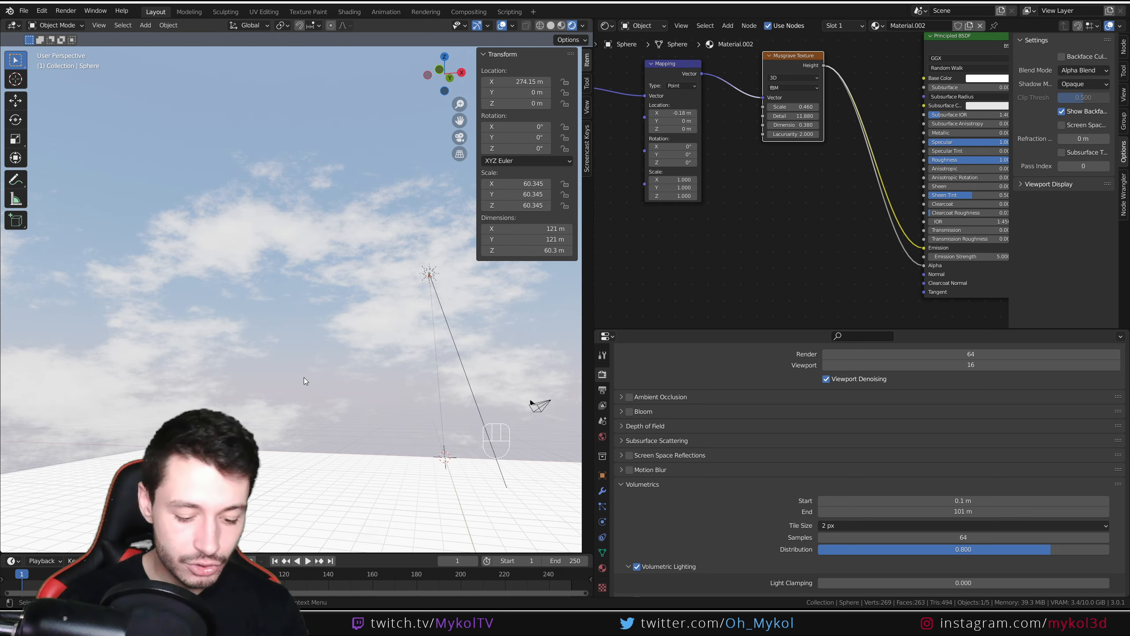
key("g")
key("z")
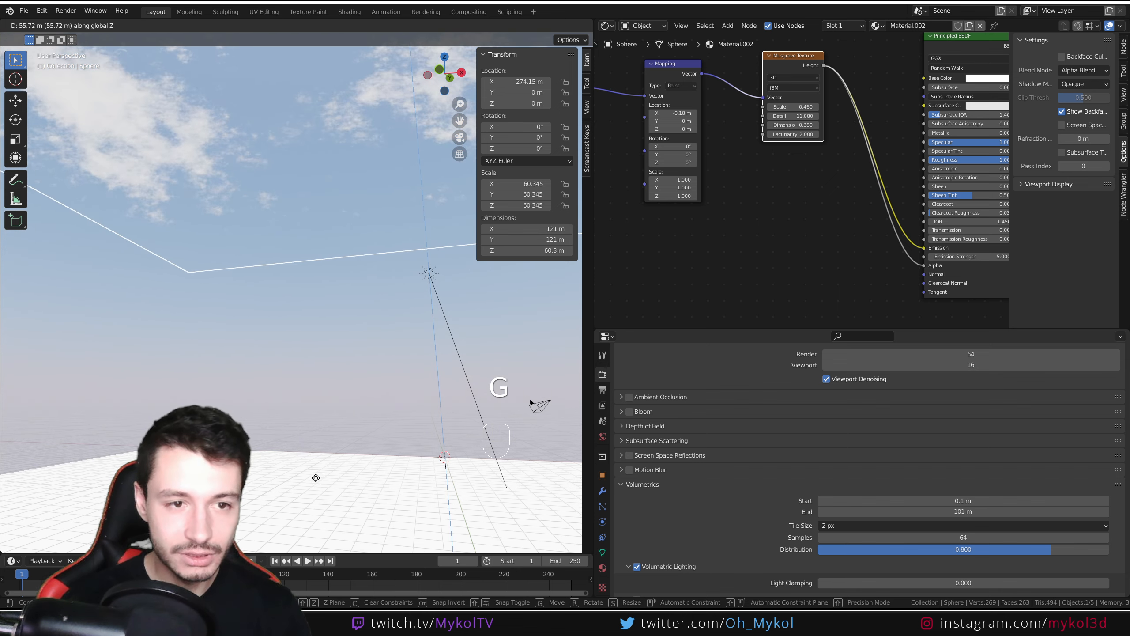
left_click(294, 379)
middle_click_drag(294, 380, 288, 369)
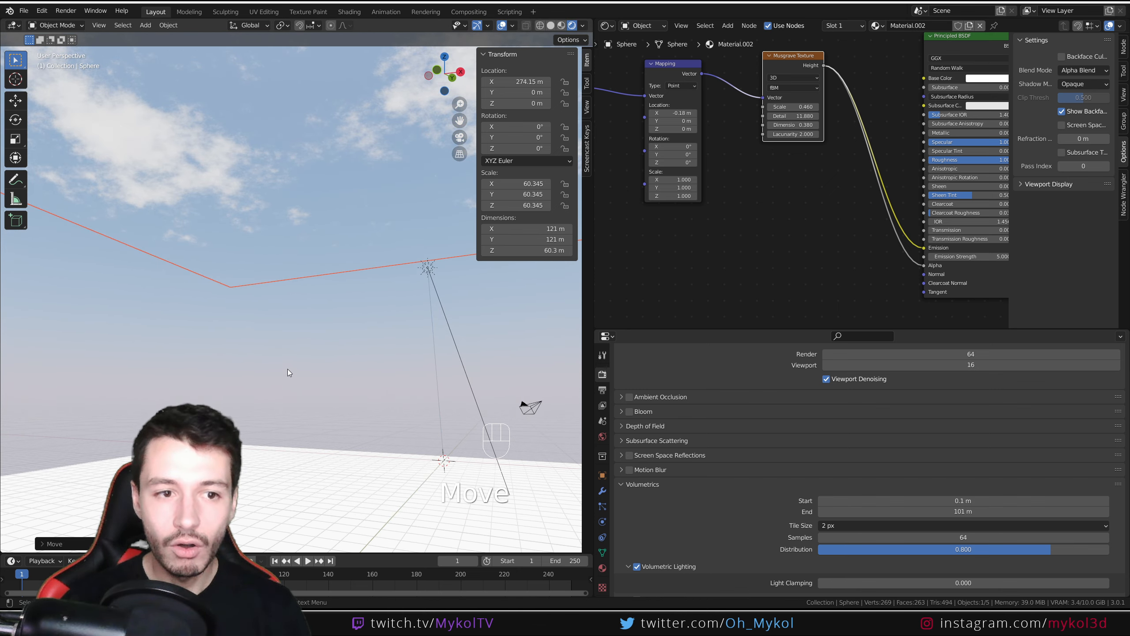
left_click(202, 255)
- Examine the scene around the ground plane and the cloud dome from outside, and look at the sky from within the dome
middle_click_drag(390, 334, 454, 31)
middle_click_drag(555, 33, 366, 280)
scroll(379, 280, "down", 2)
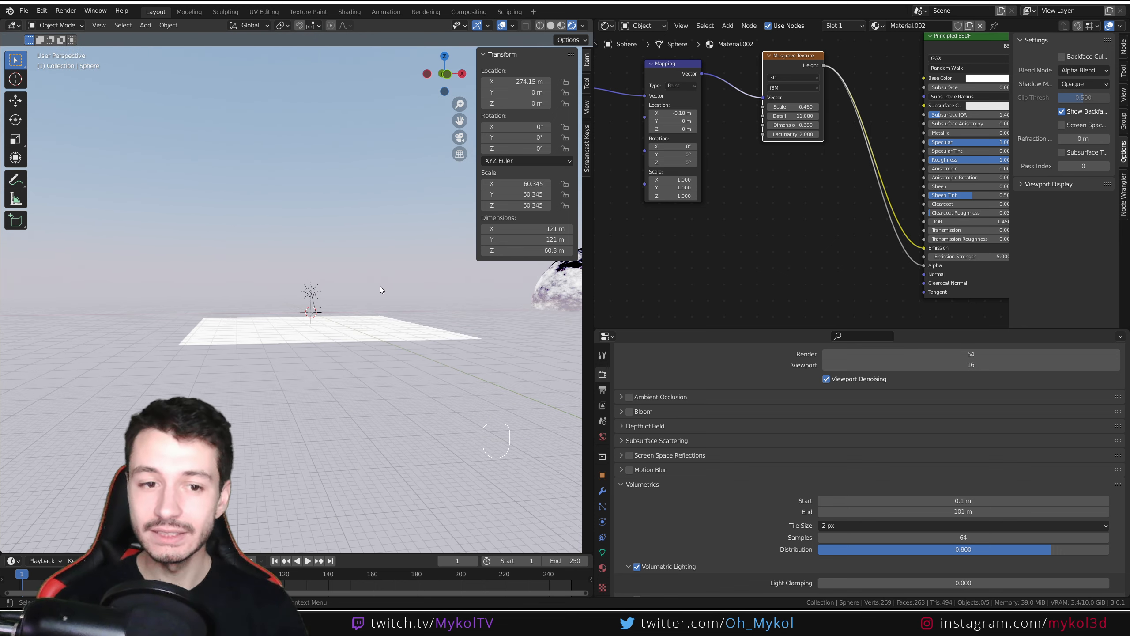
middle_click_drag(299, 283, 360, 395)
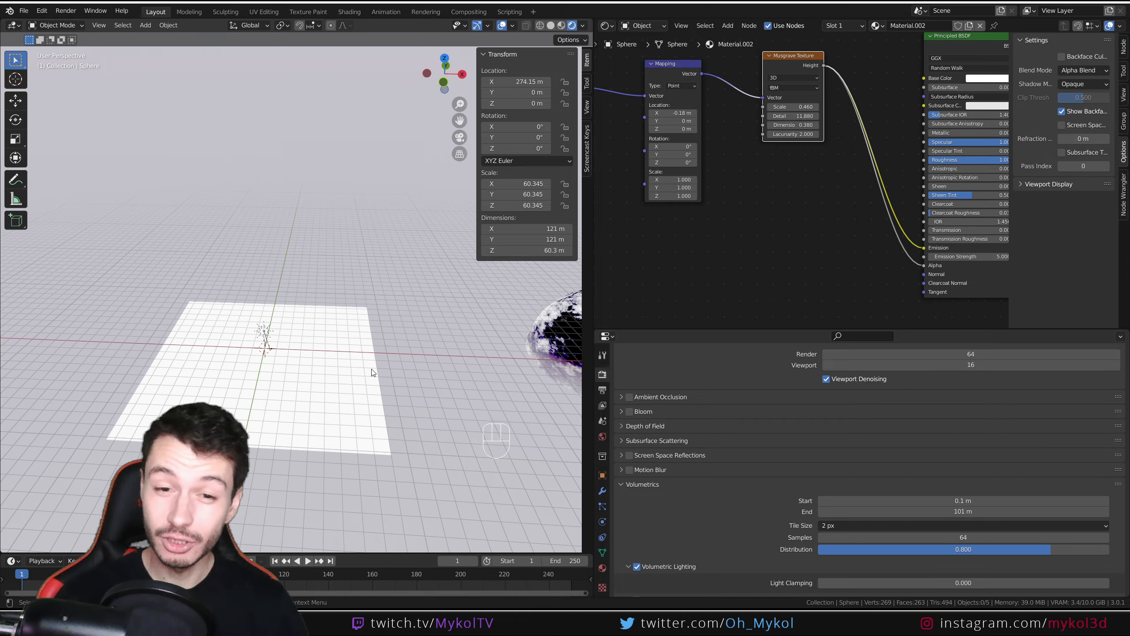
middle_click_drag(461, 376, 207, 313, "shift")
scroll(351, 313, "up", 5)
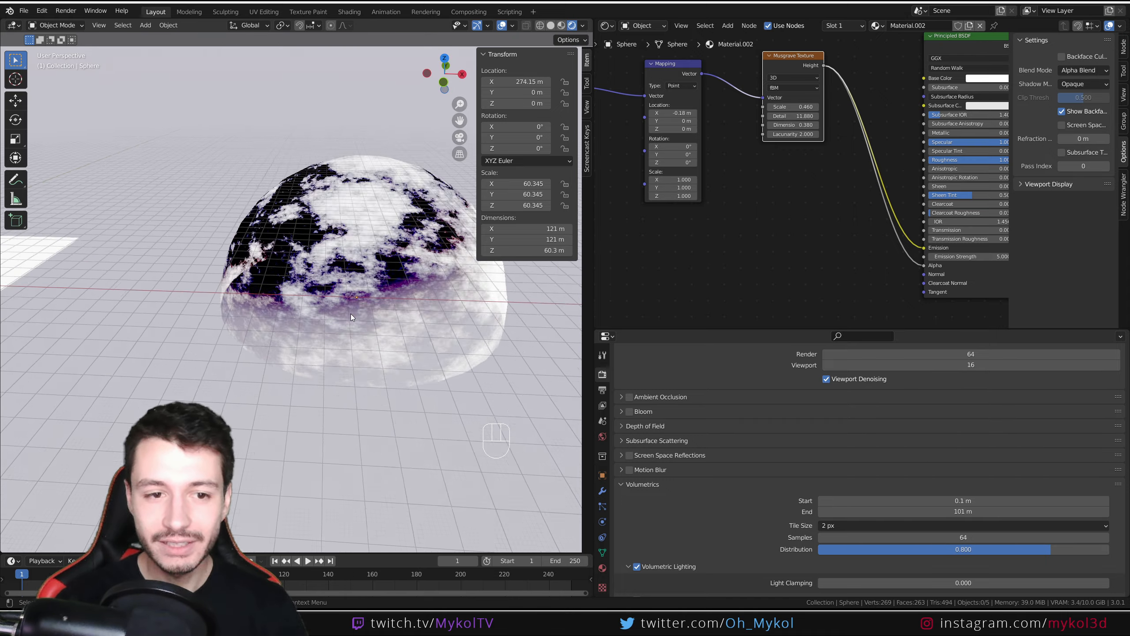
middle_click_drag(416, 313, 325, 362, "shift")
scroll(325, 363, "up", 6)
scroll(334, 343, "up", 4)
middle_click_drag(342, 318, 426, 344)
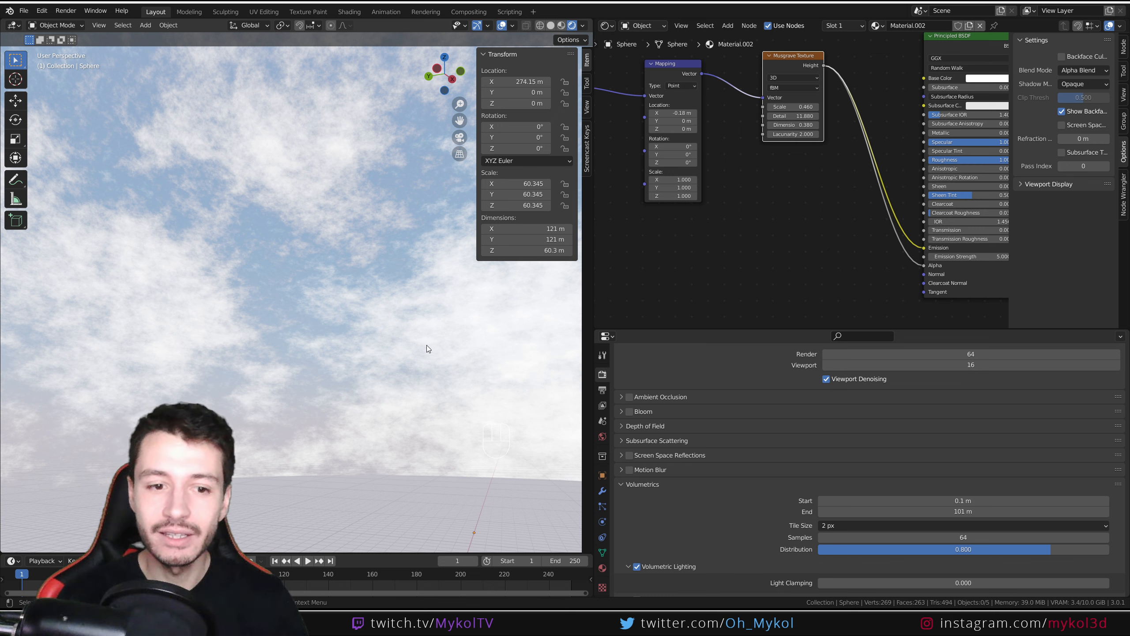